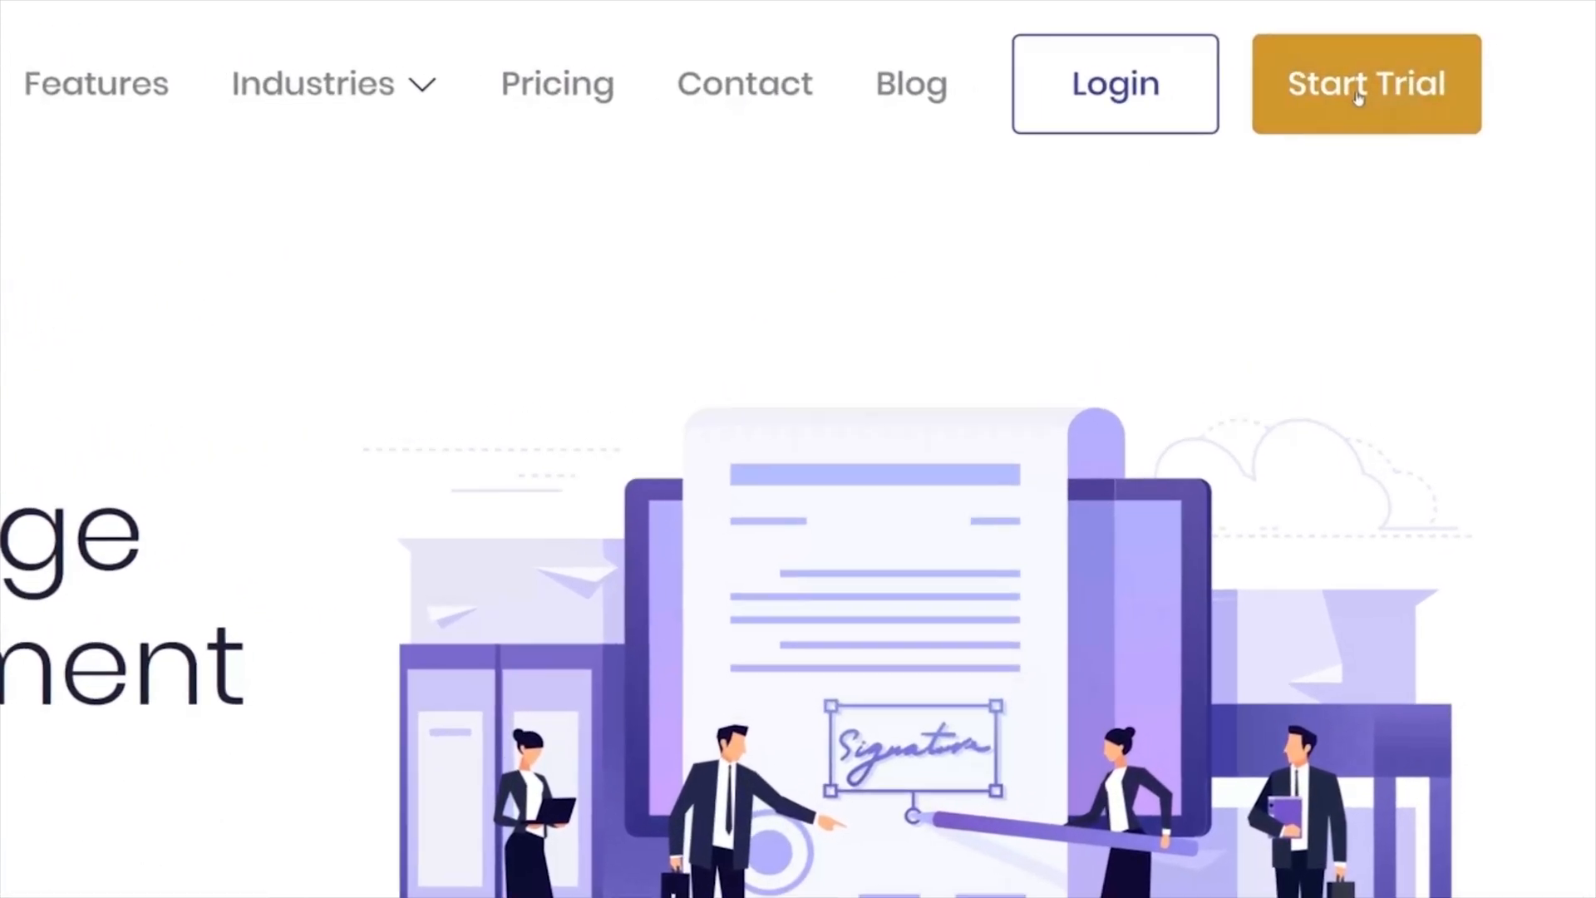
Step: Start the free trial registration and enter the account holder's first and last name
click(1357, 97)
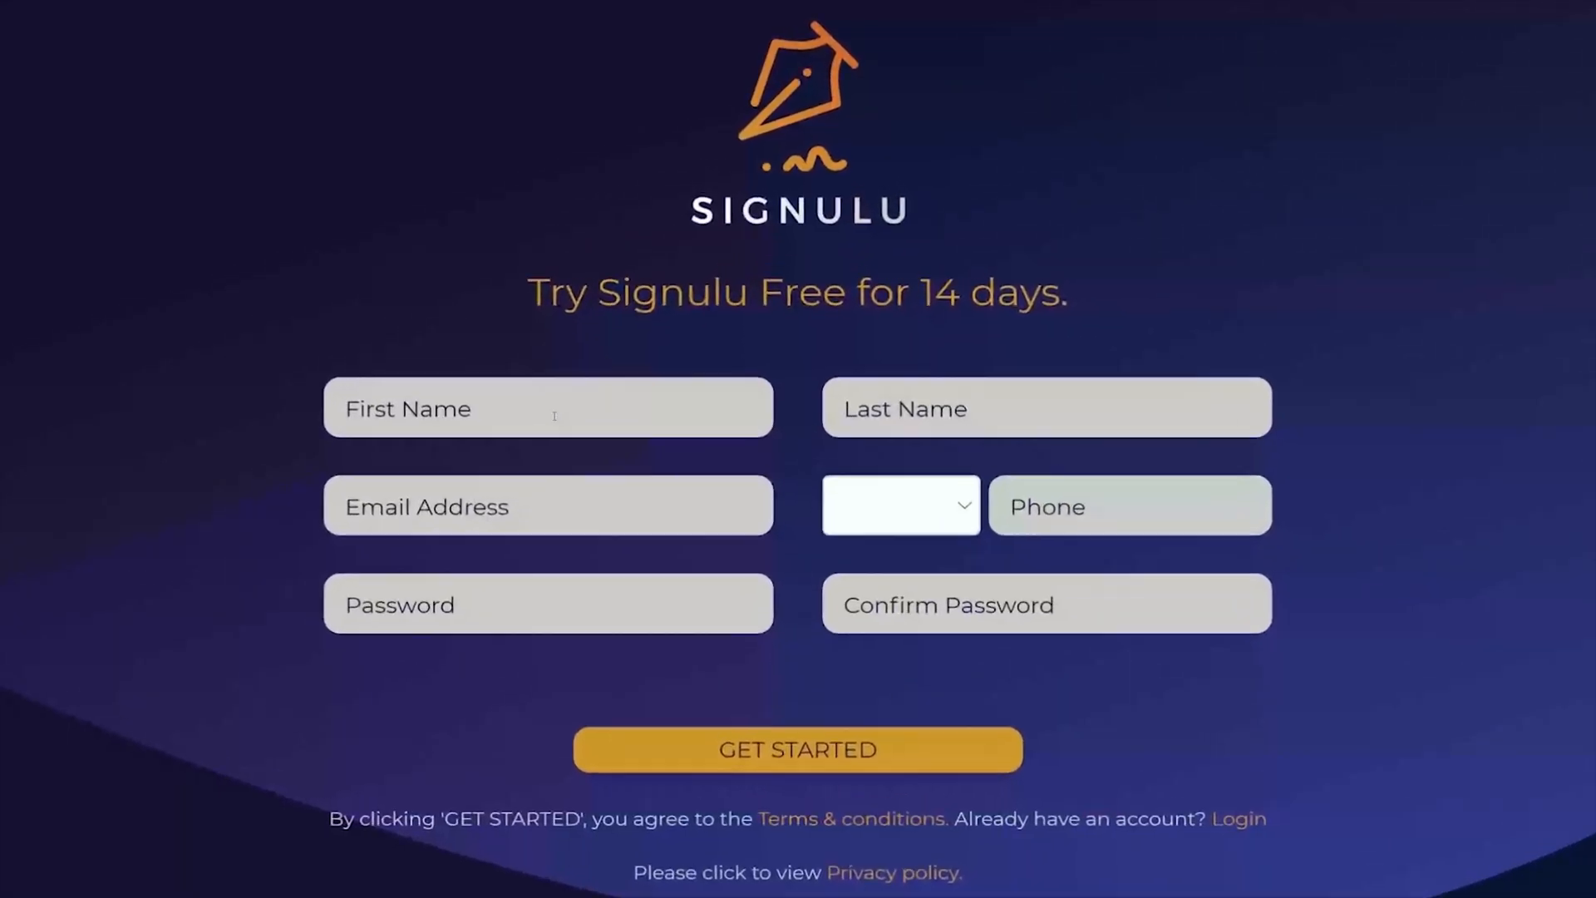
click(605, 336)
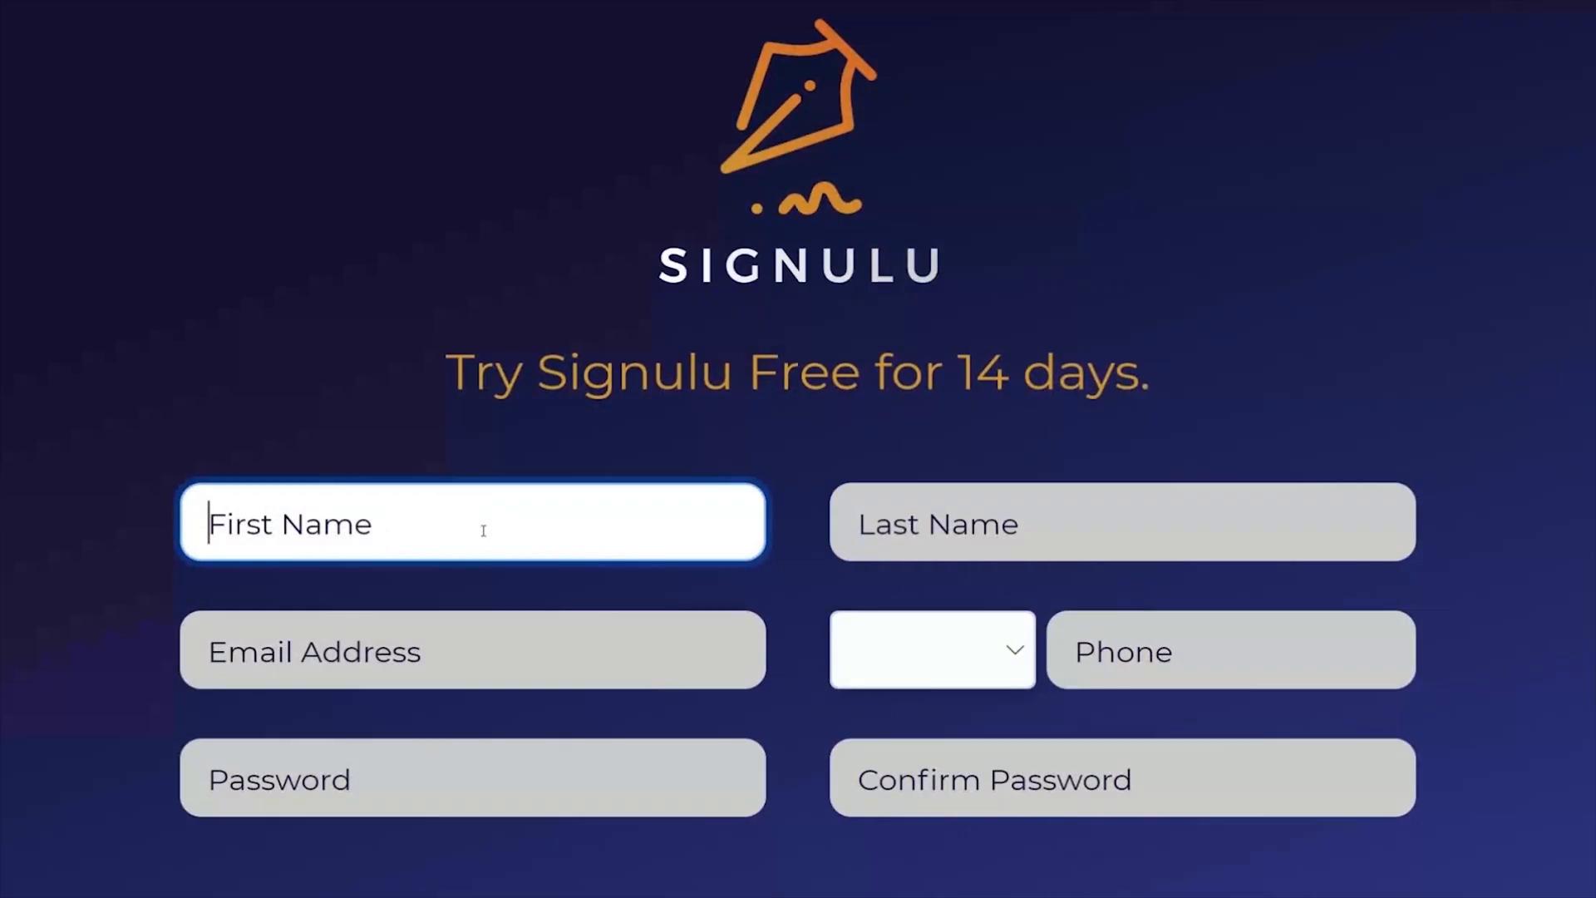
text(L)
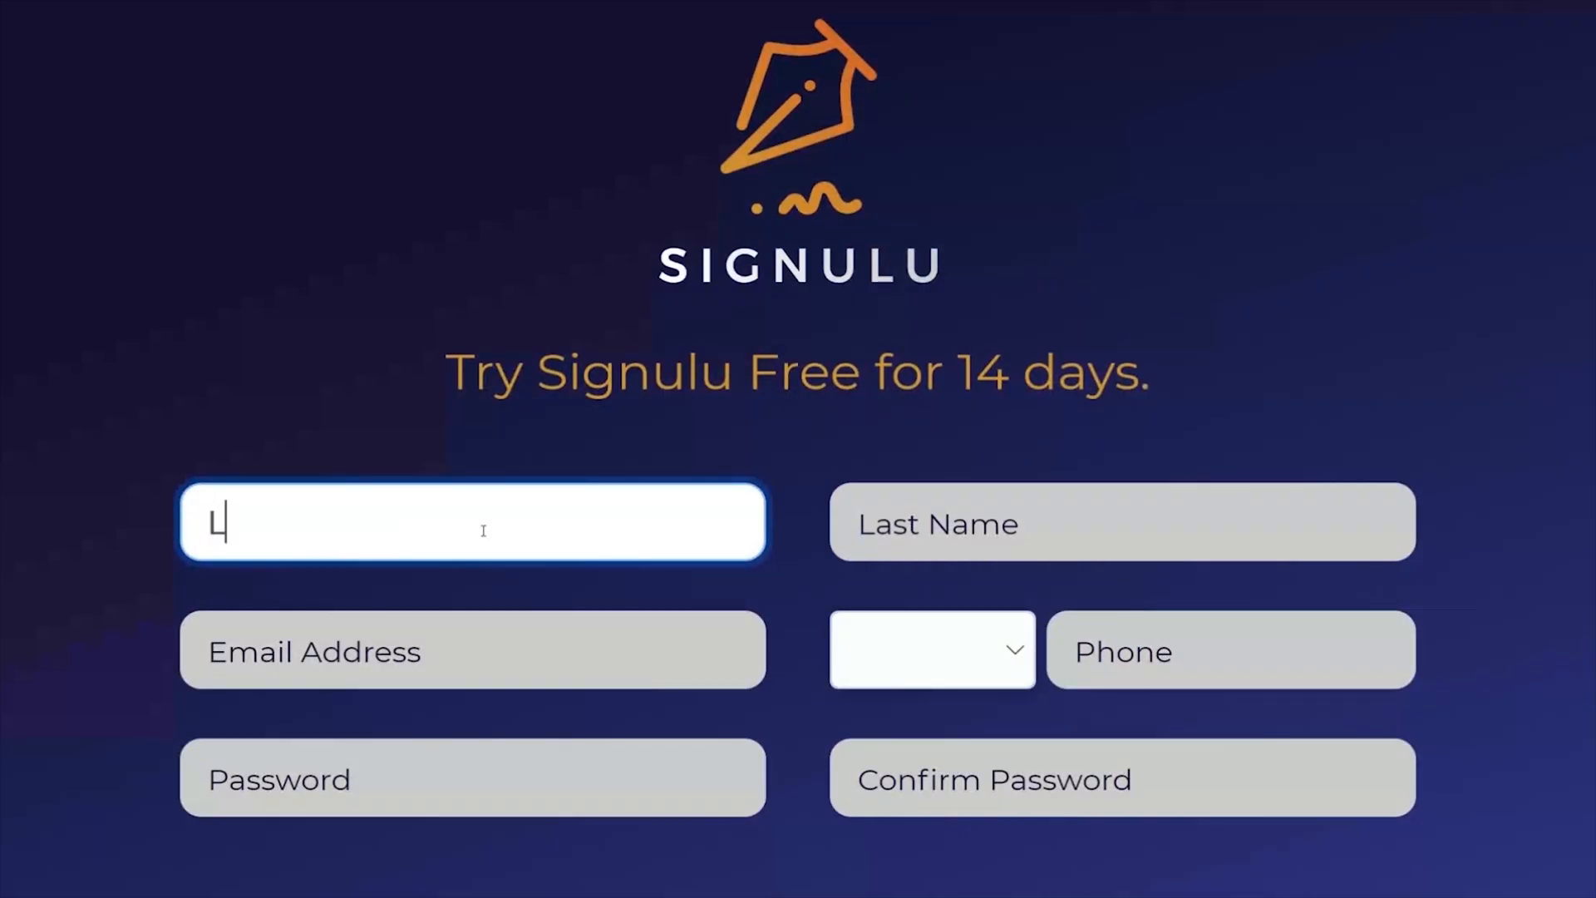
text(axman)
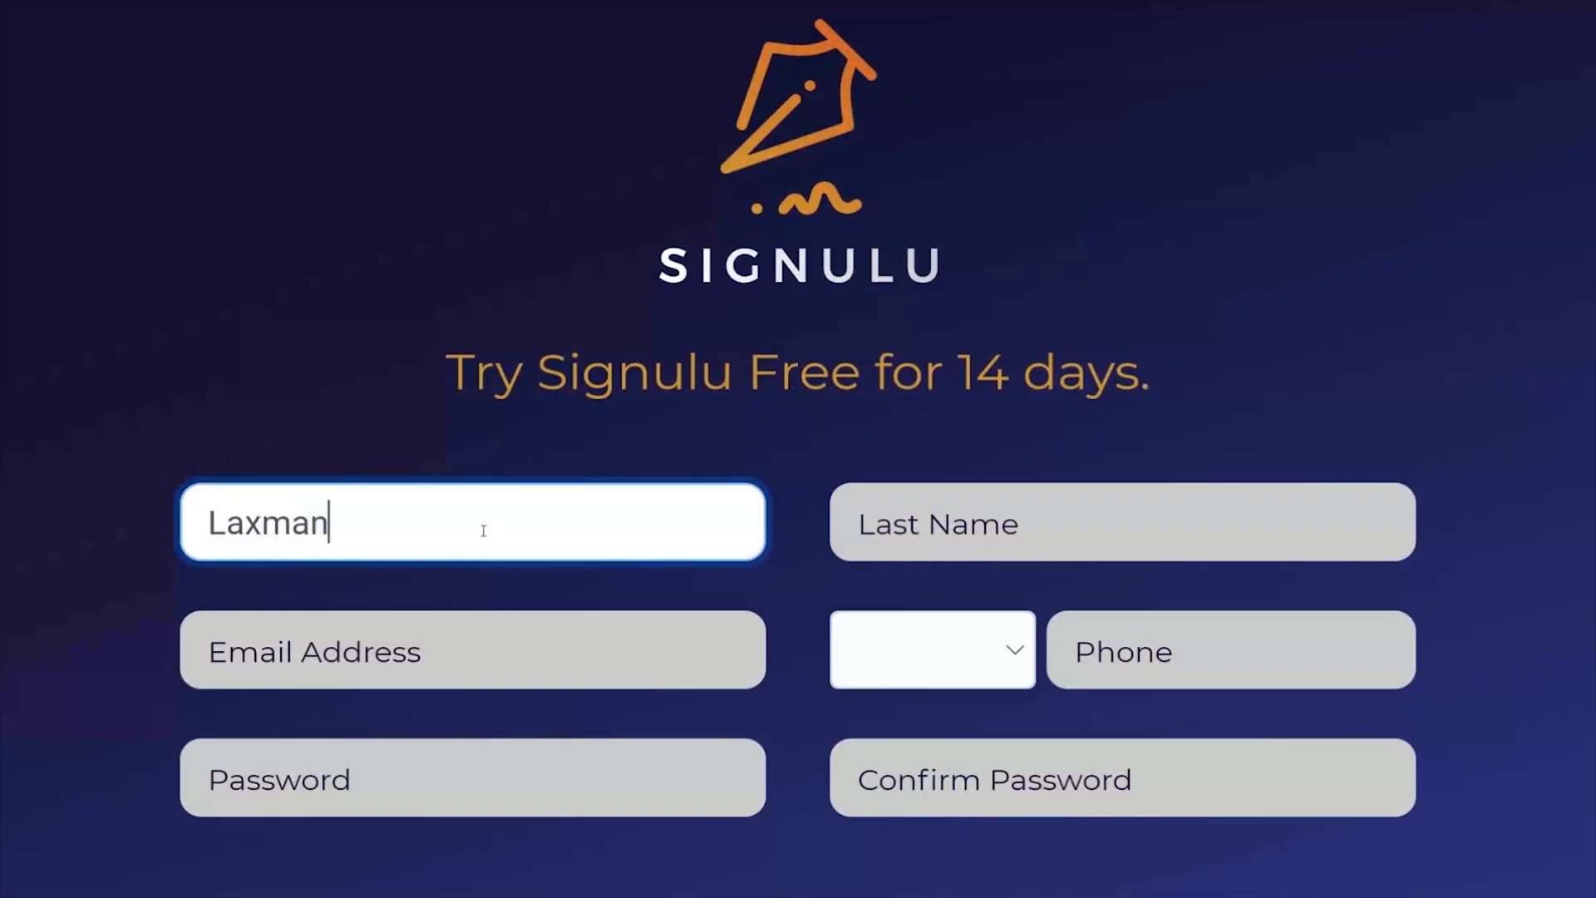
click(935, 508)
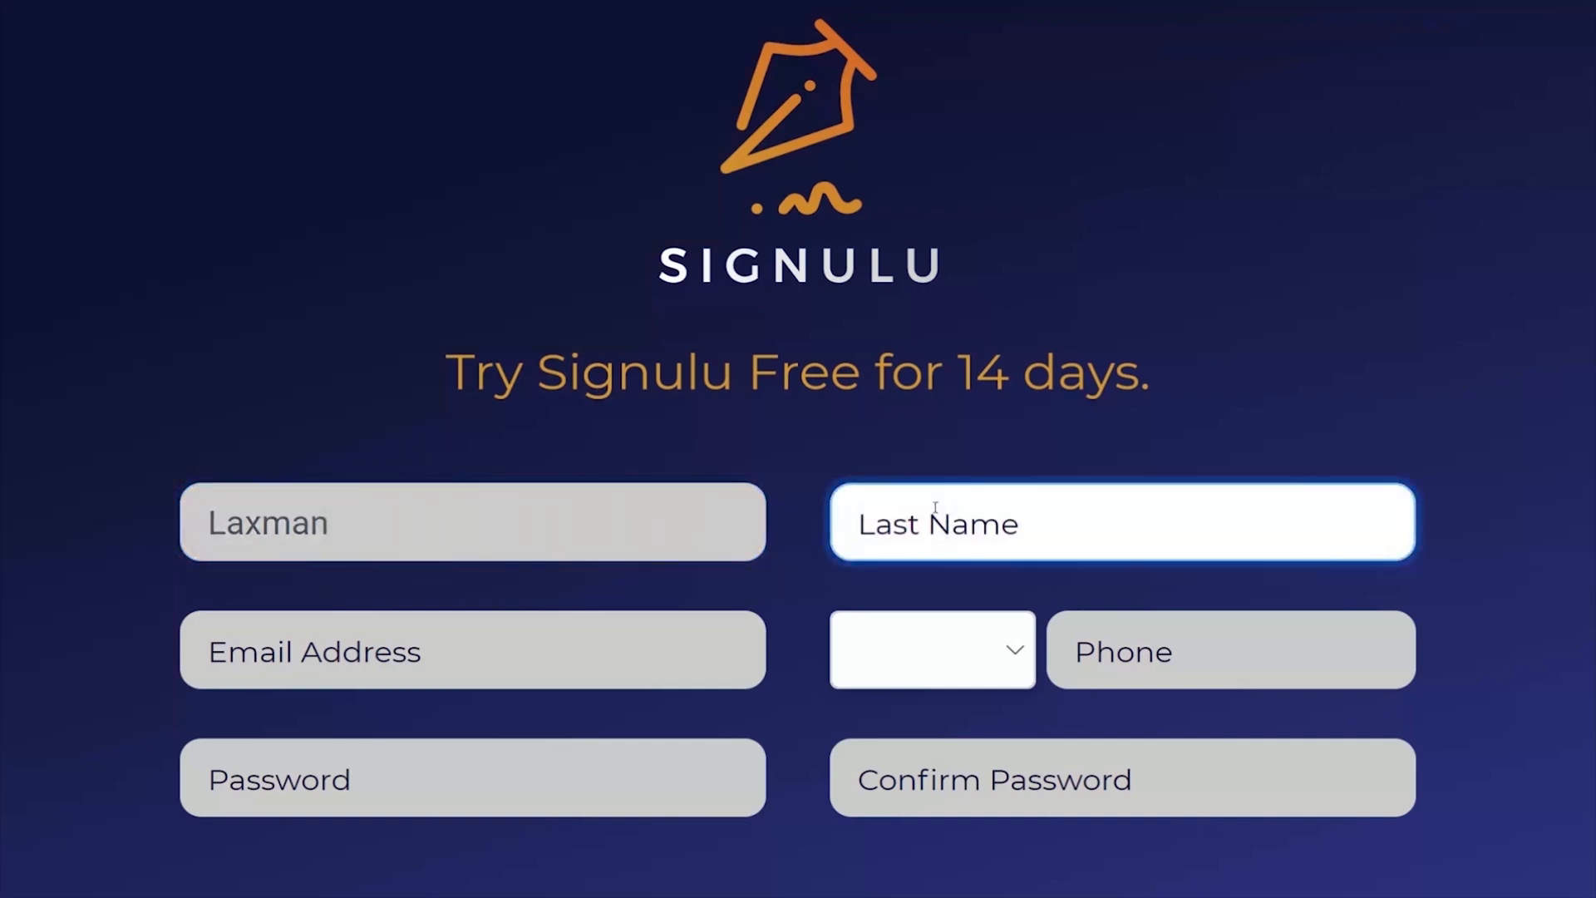
text(K)
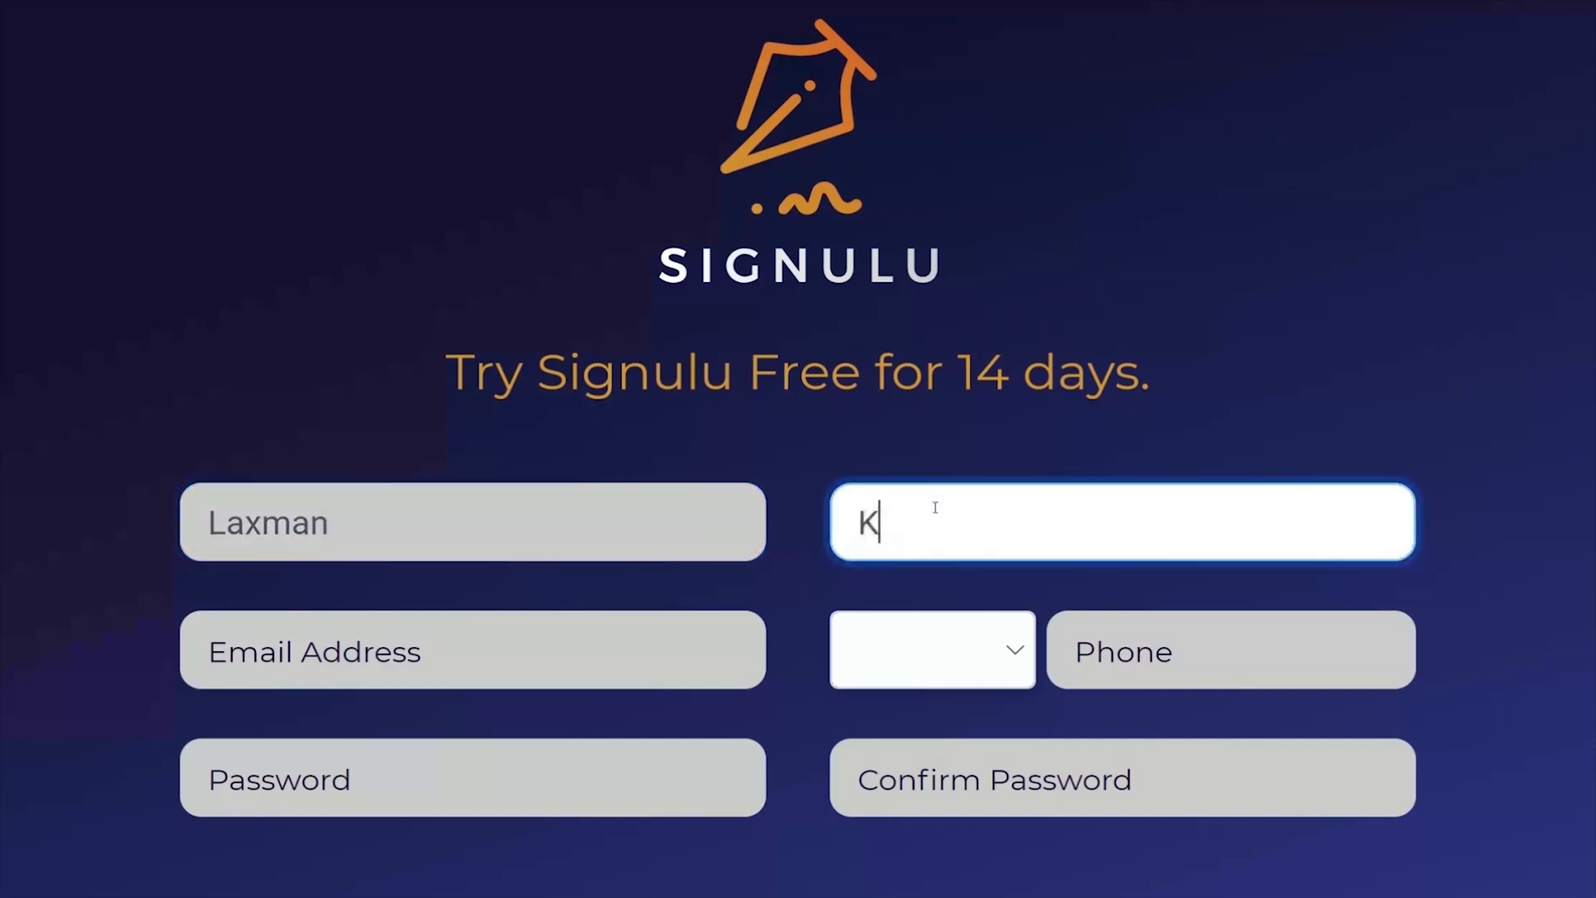
Step: Enter the account holder's e-mail address in the trial registration form
click(496, 657)
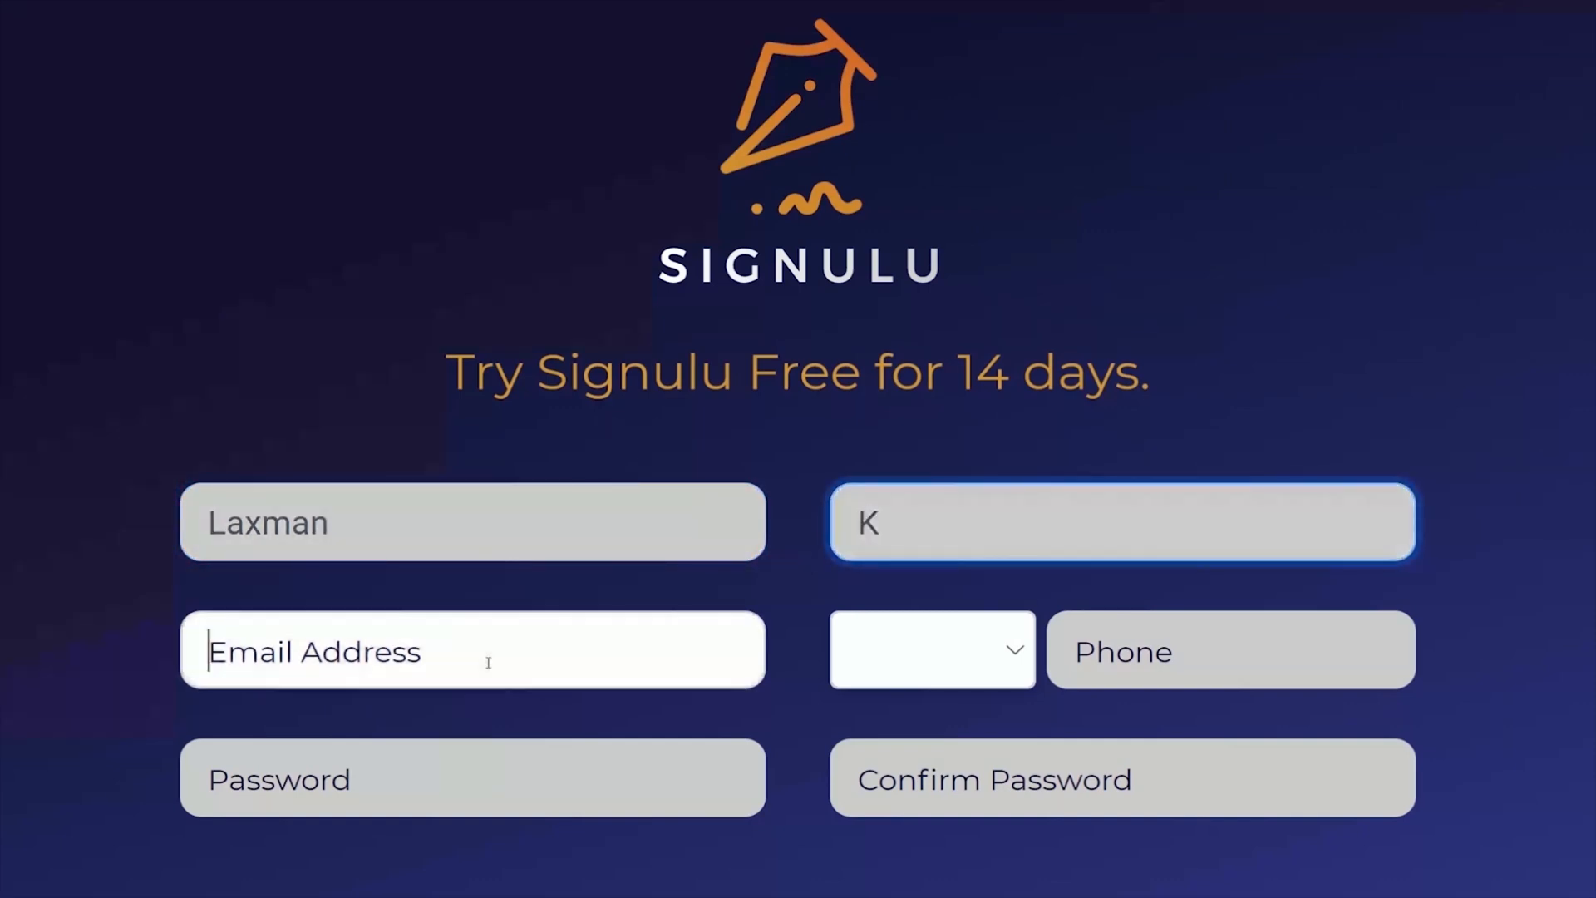
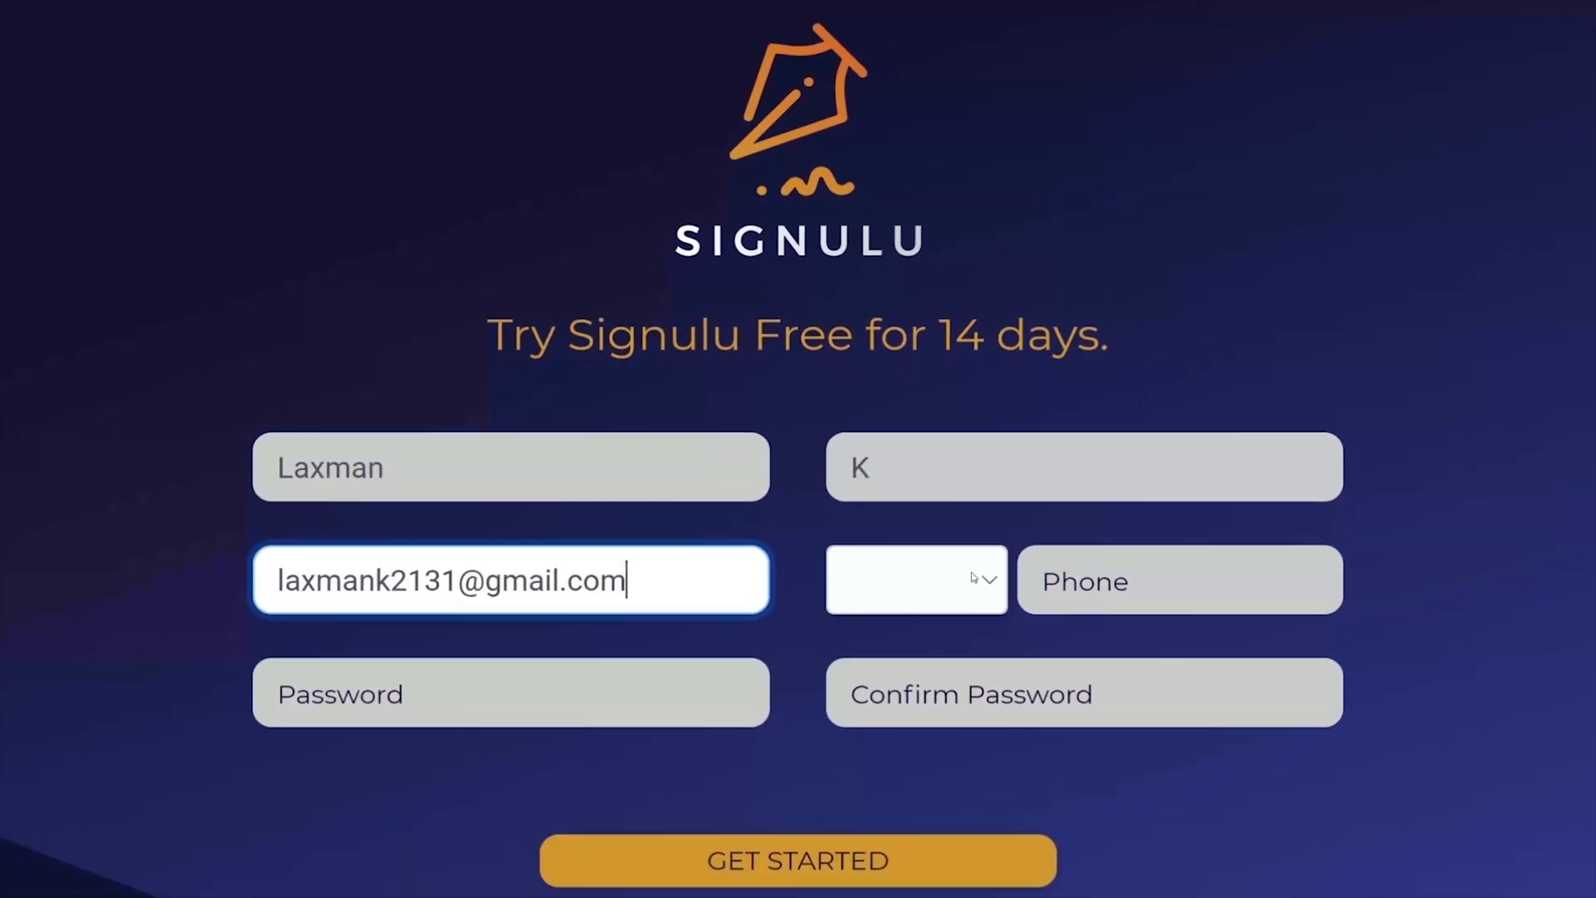
Step: Choose India as the phone country code and enter the account holder's phone number
click(987, 657)
key(i)
key(n)
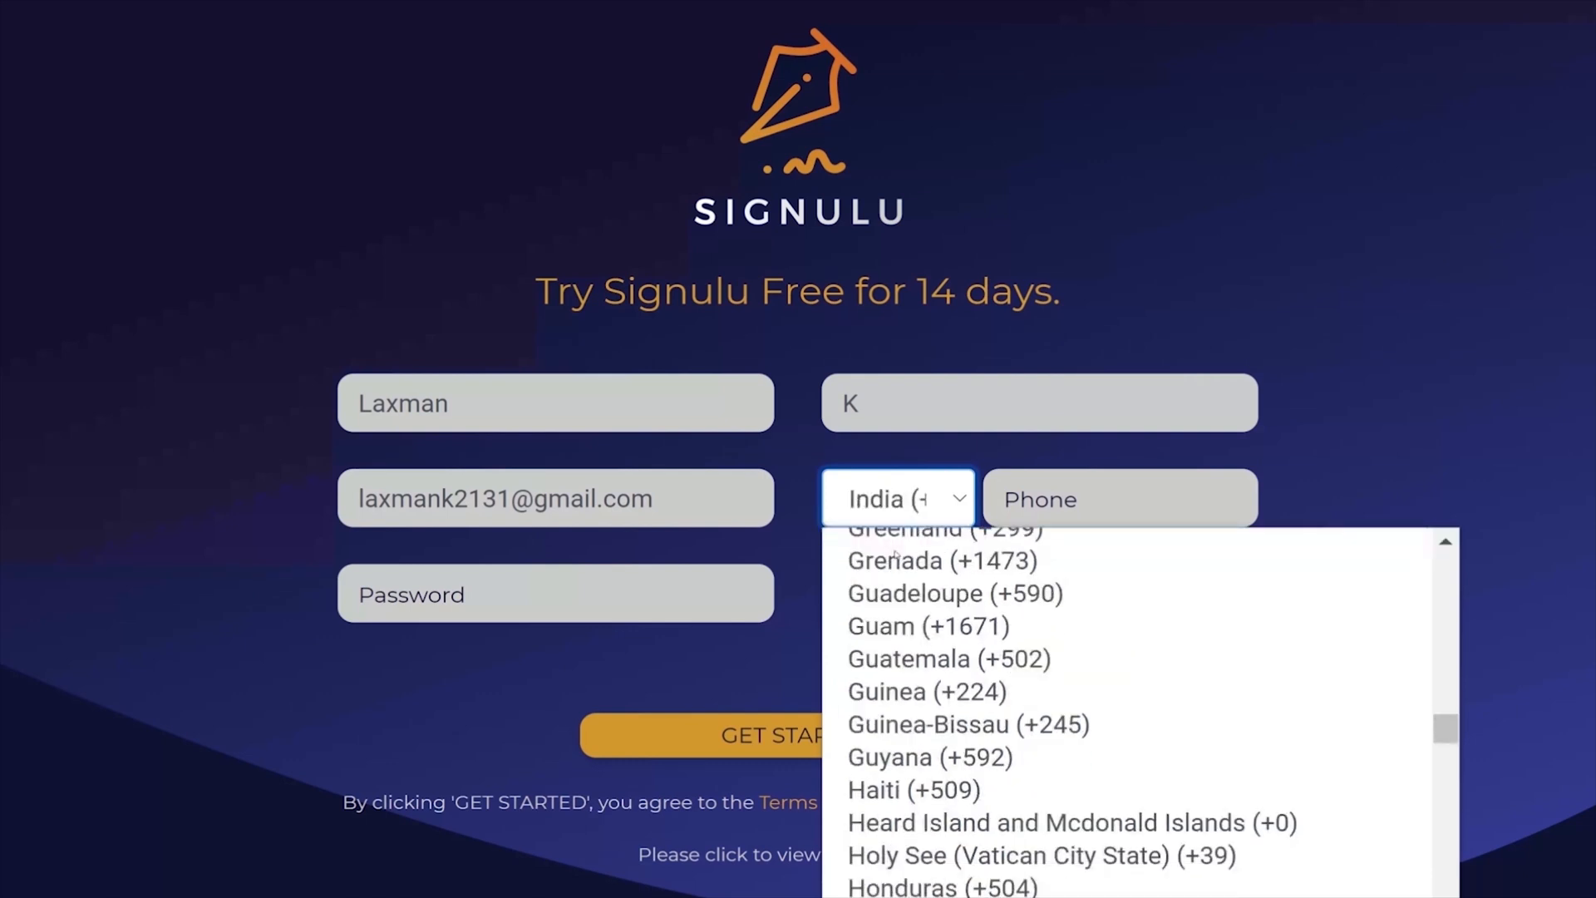
click(1075, 503)
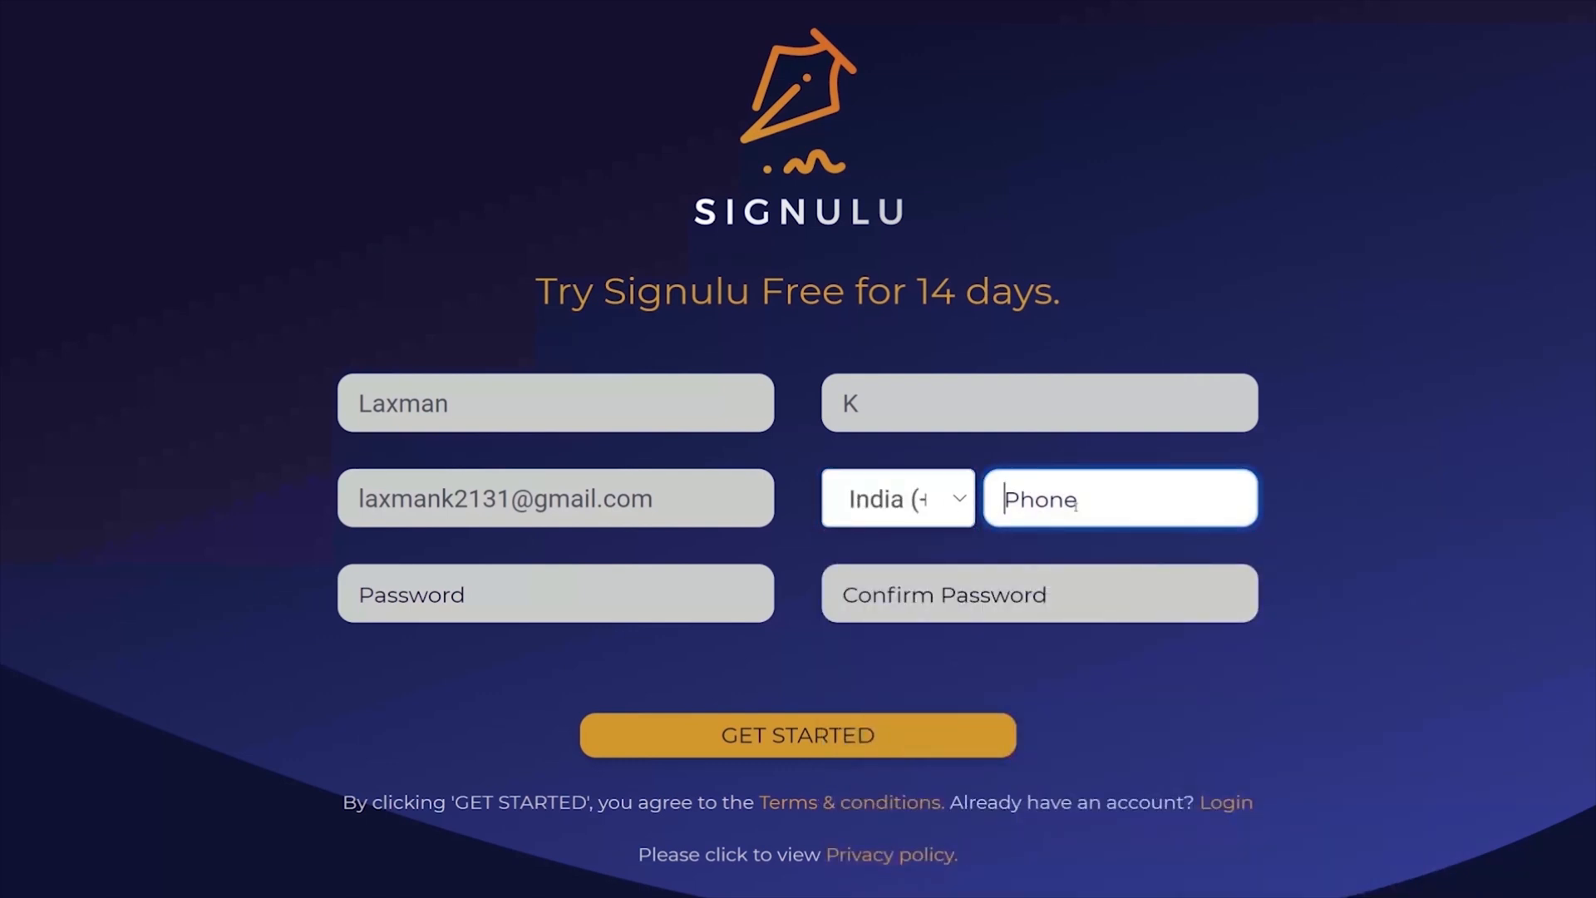
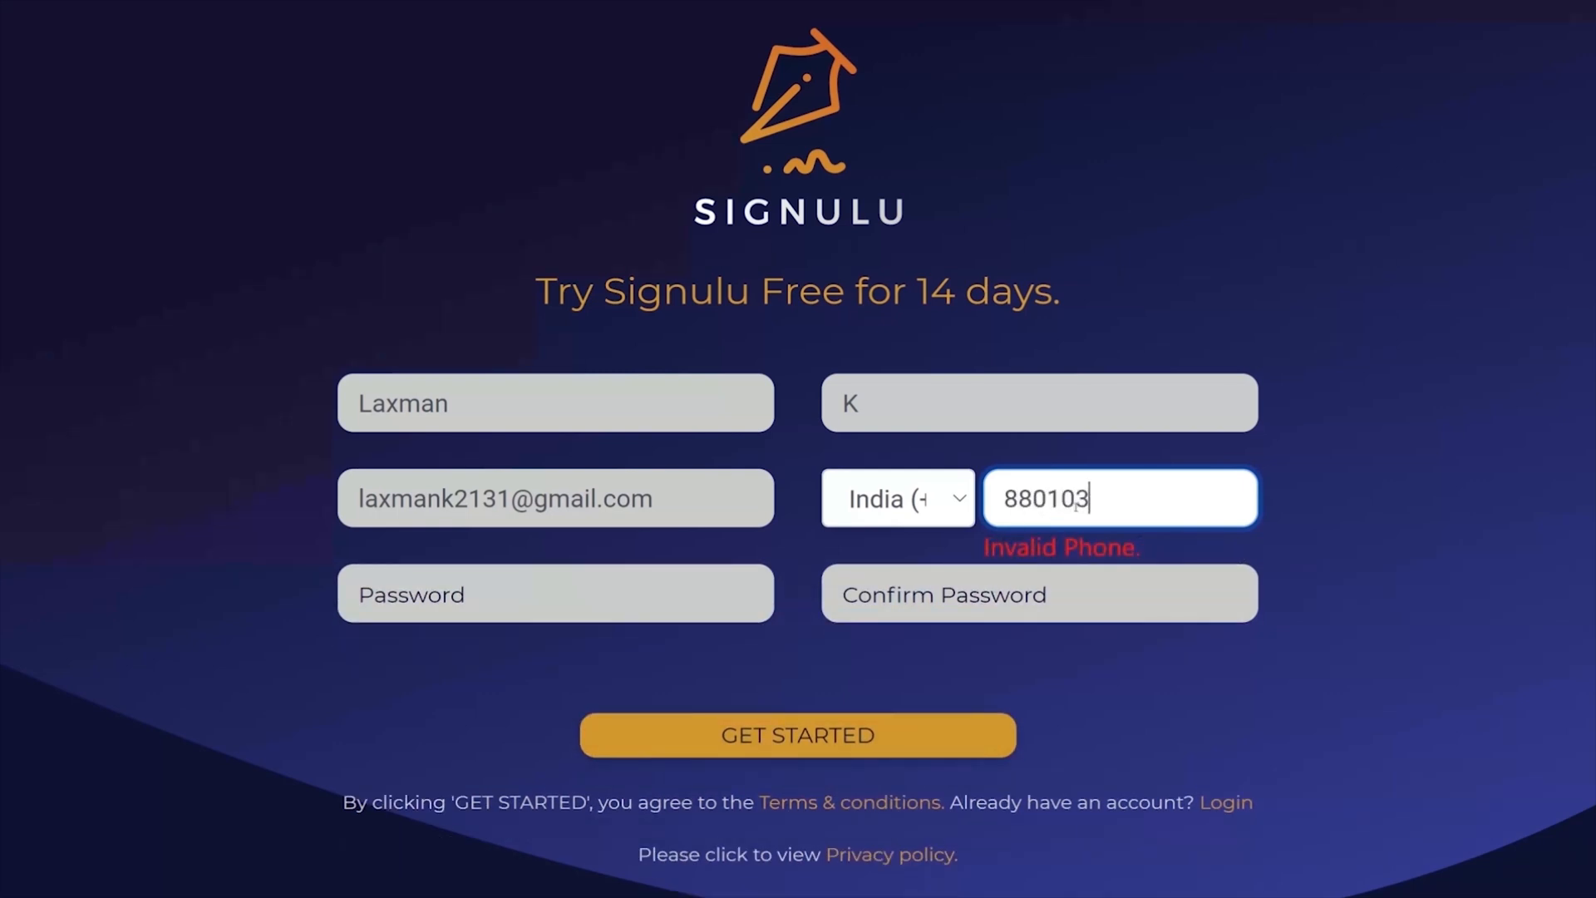
Step: Enter and confirm the account password, and submit the trial registration without saving the password in the browser
click(470, 592)
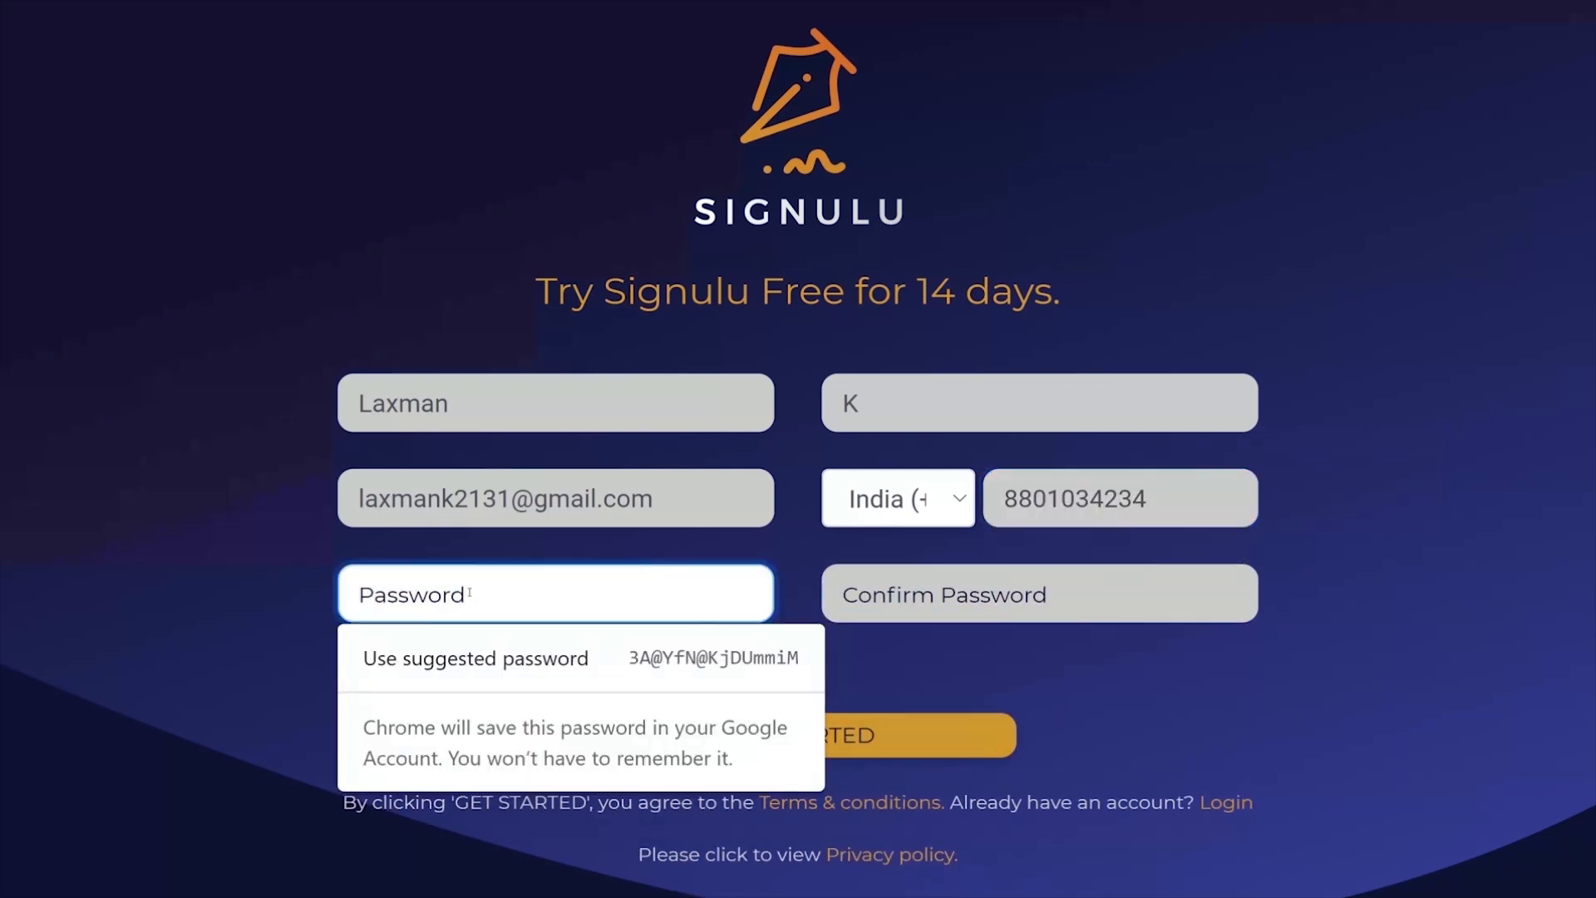
text(•••••••)
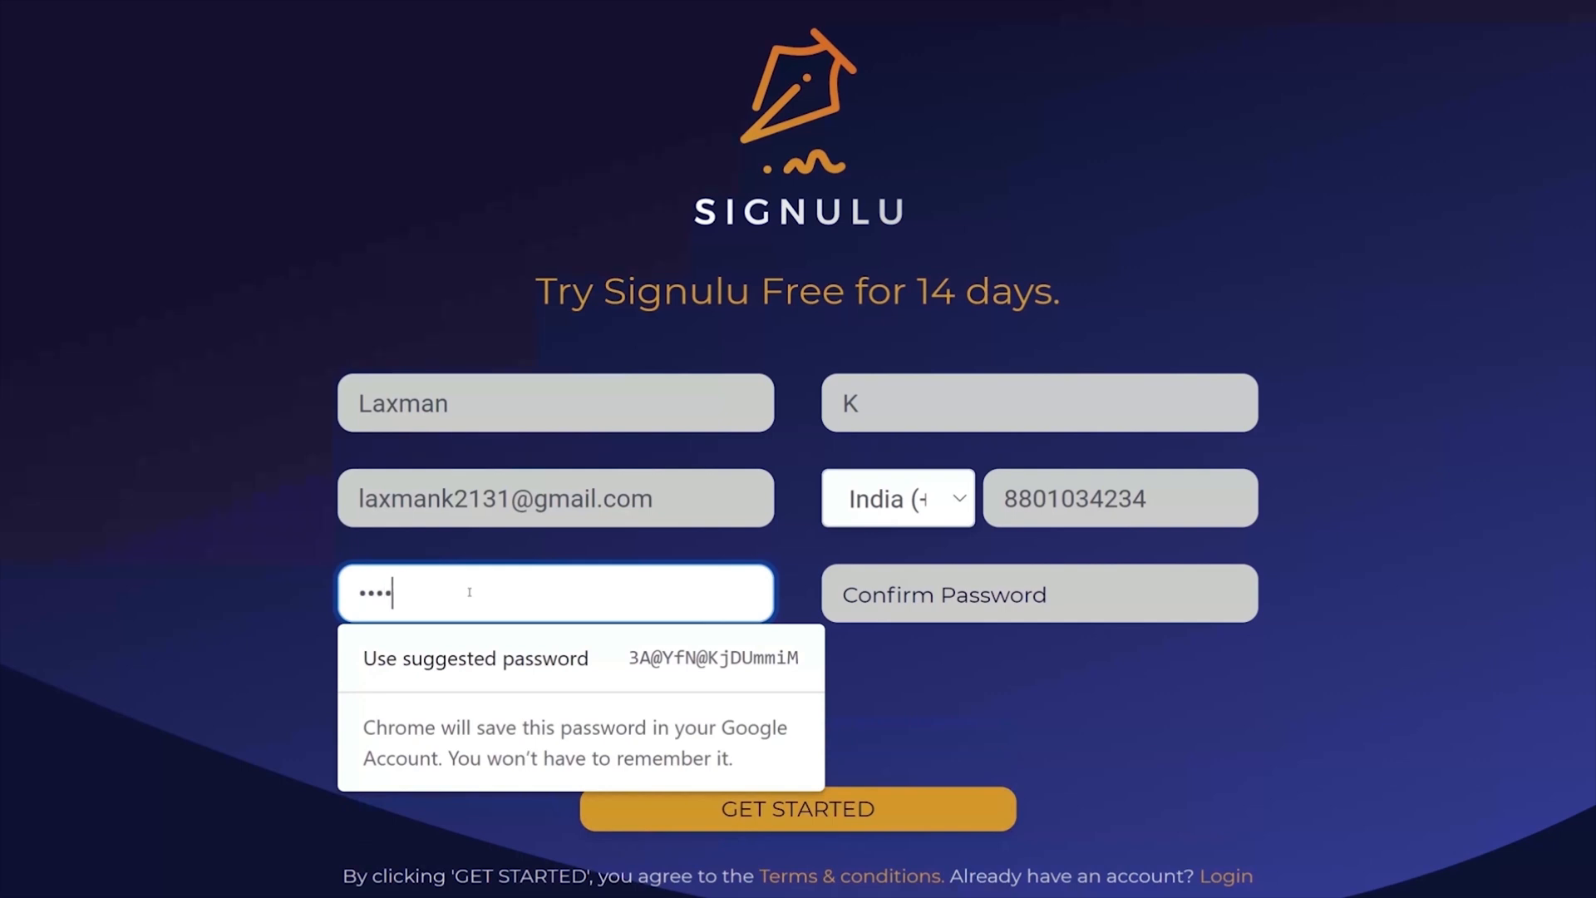
text(••)
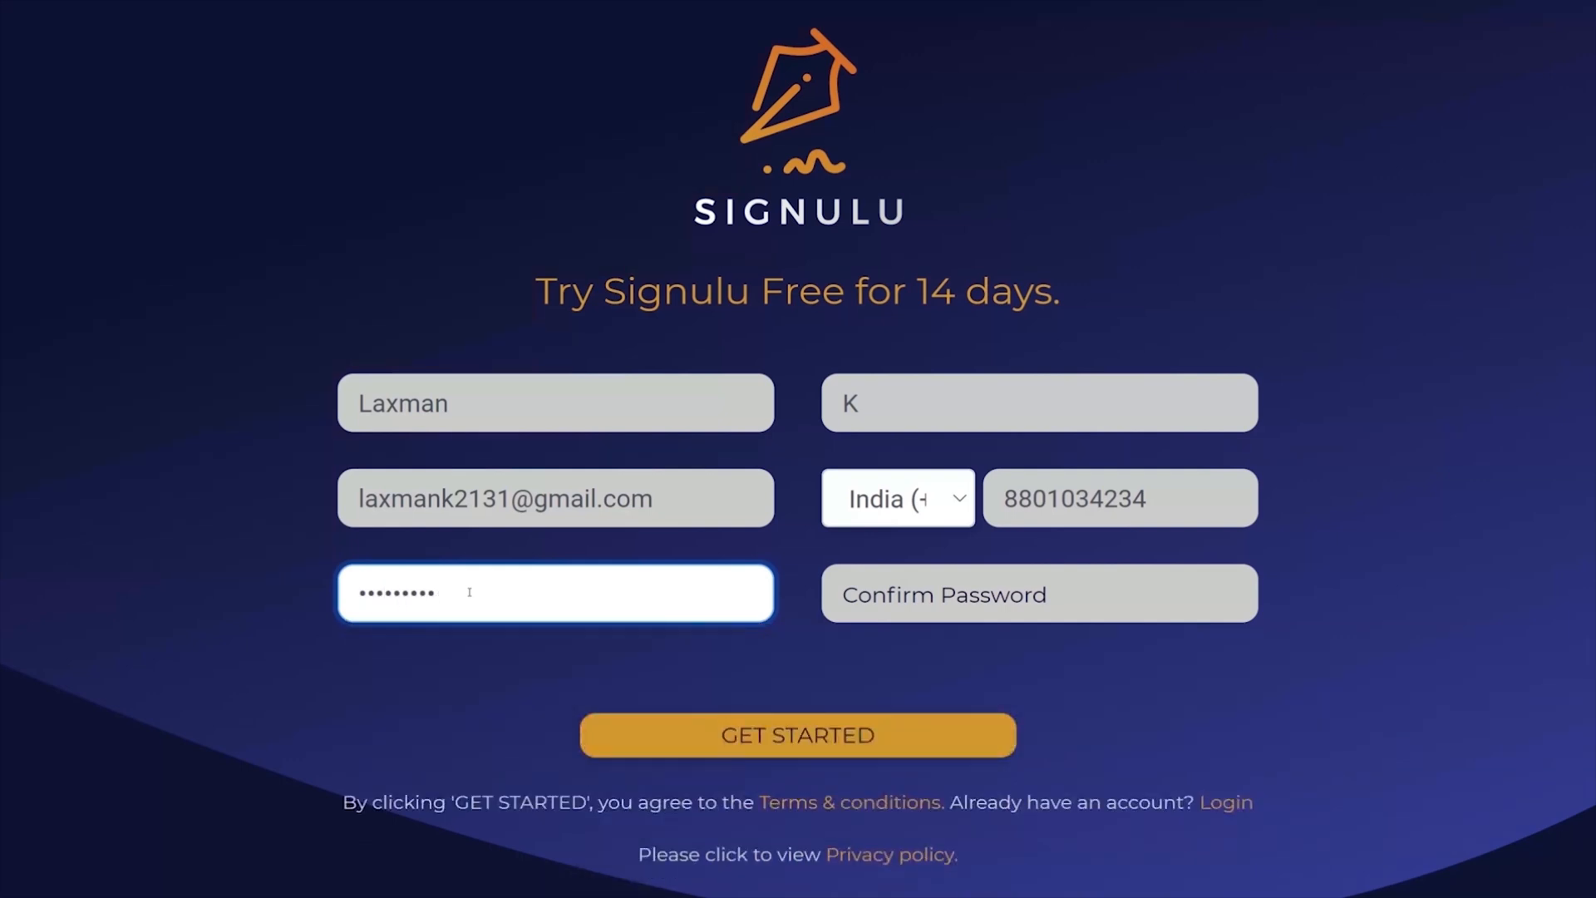
click(1135, 599)
text(•••••)
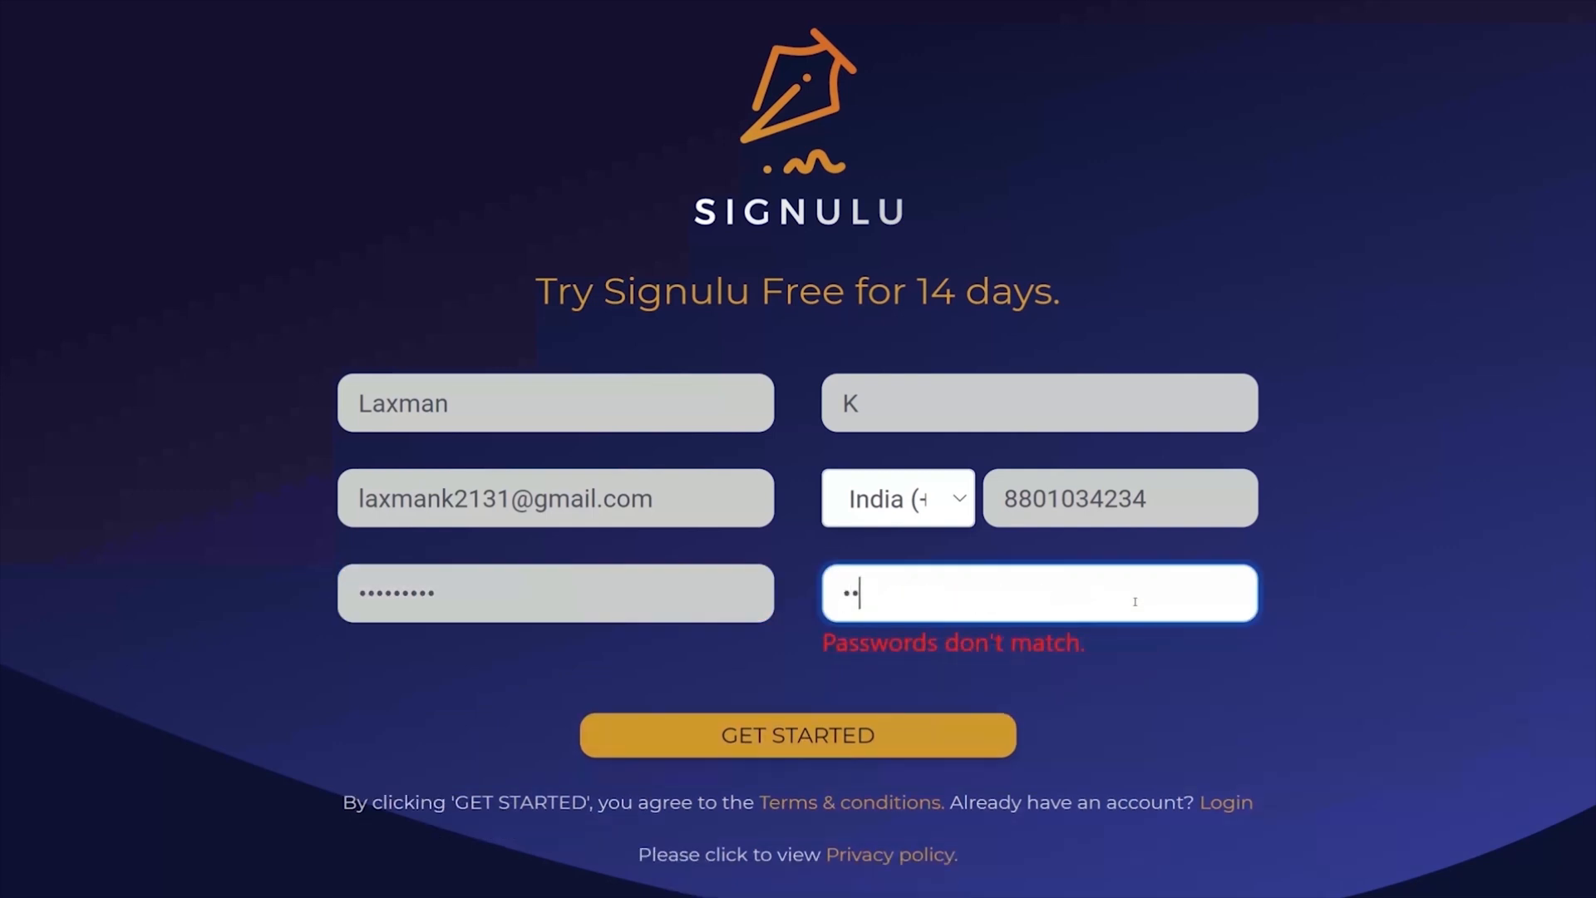
text(••••)
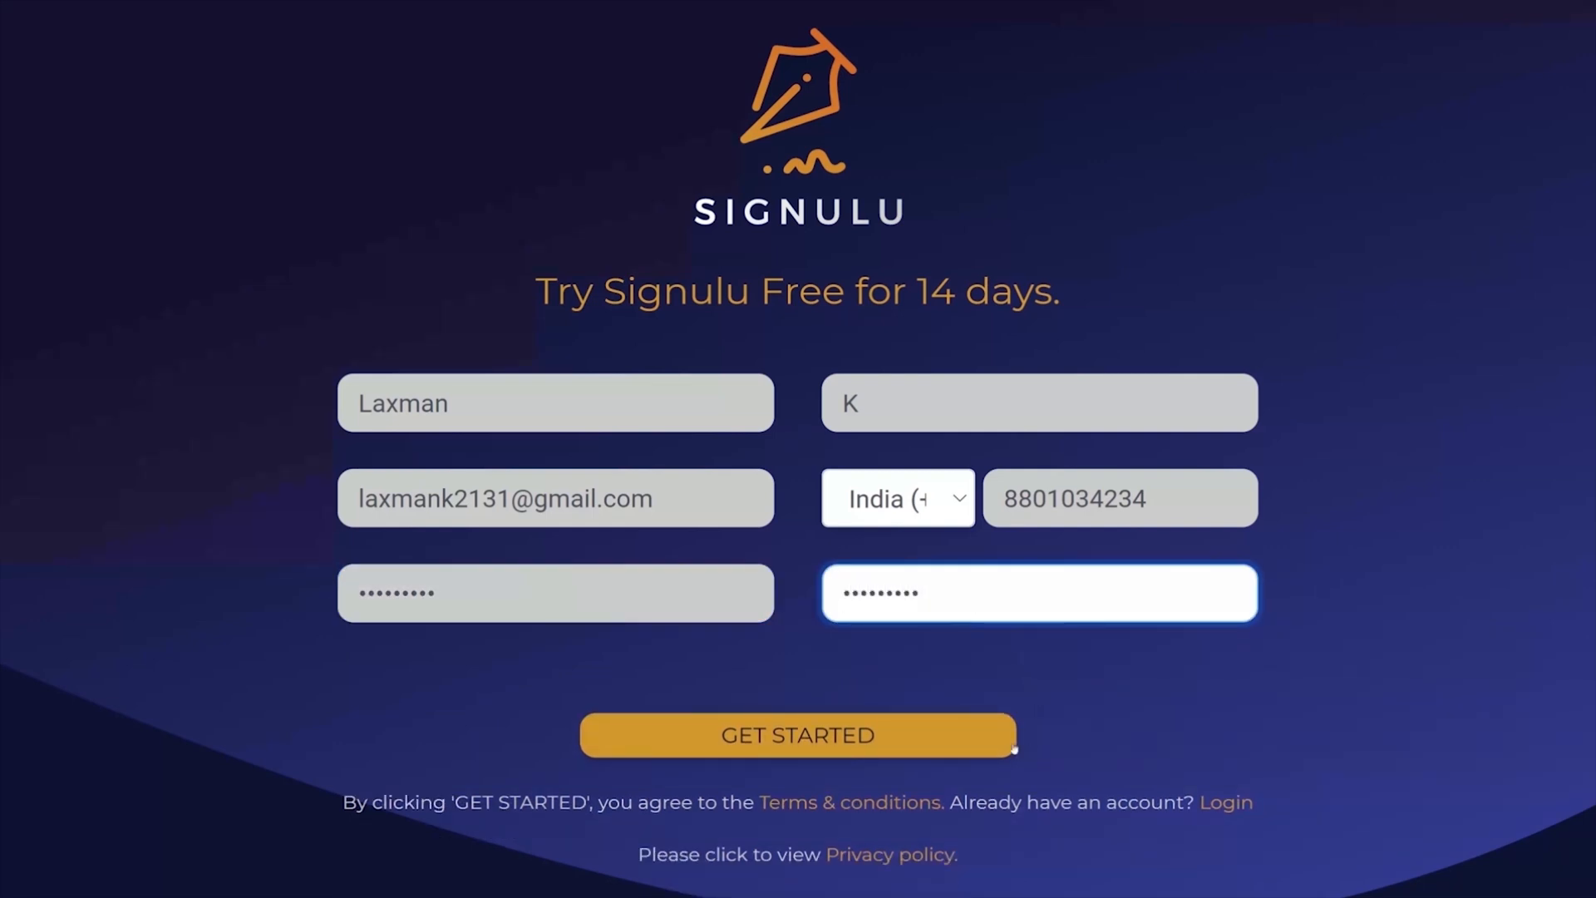
click(840, 735)
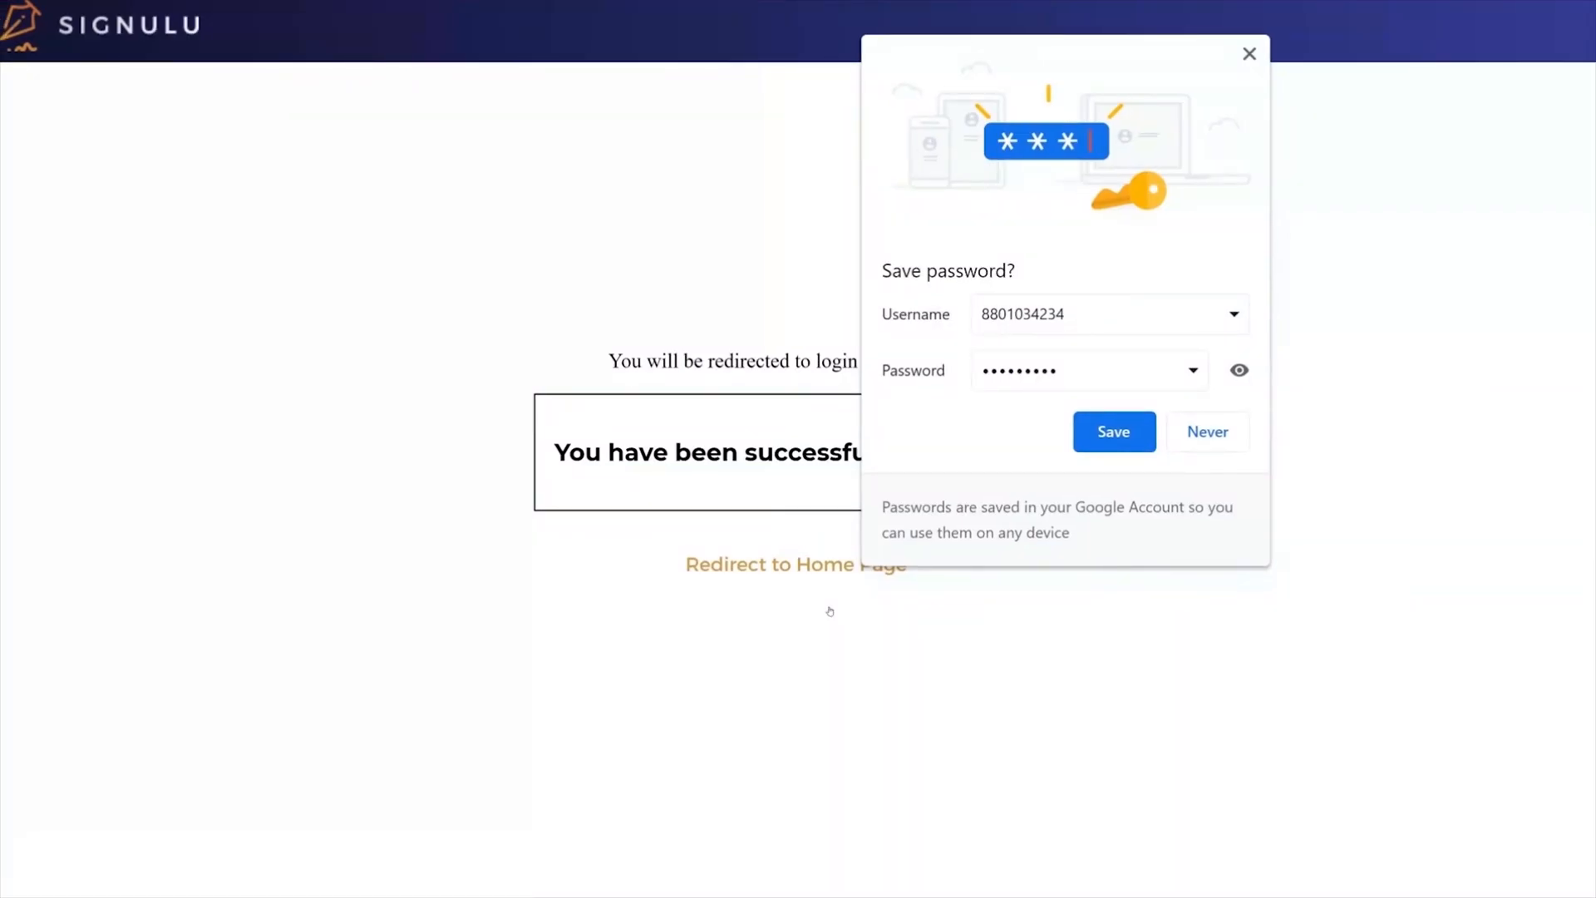
click(1247, 58)
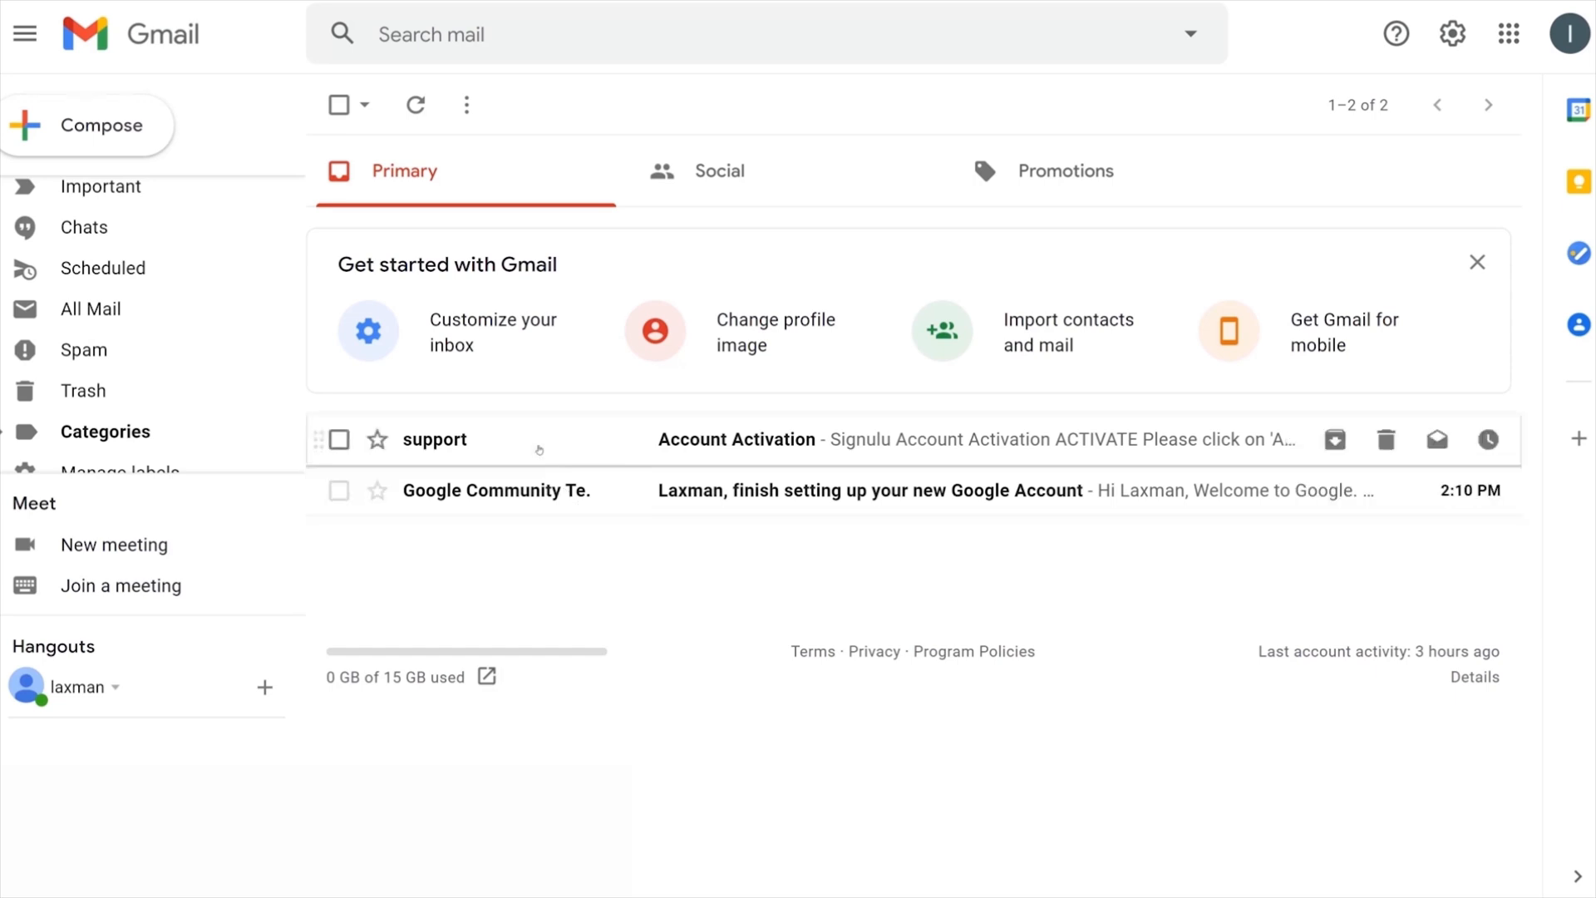
Step: Activate the new account from the Account Activation e-mail in Gmail and acknowledge the e-mail verification
click(727, 439)
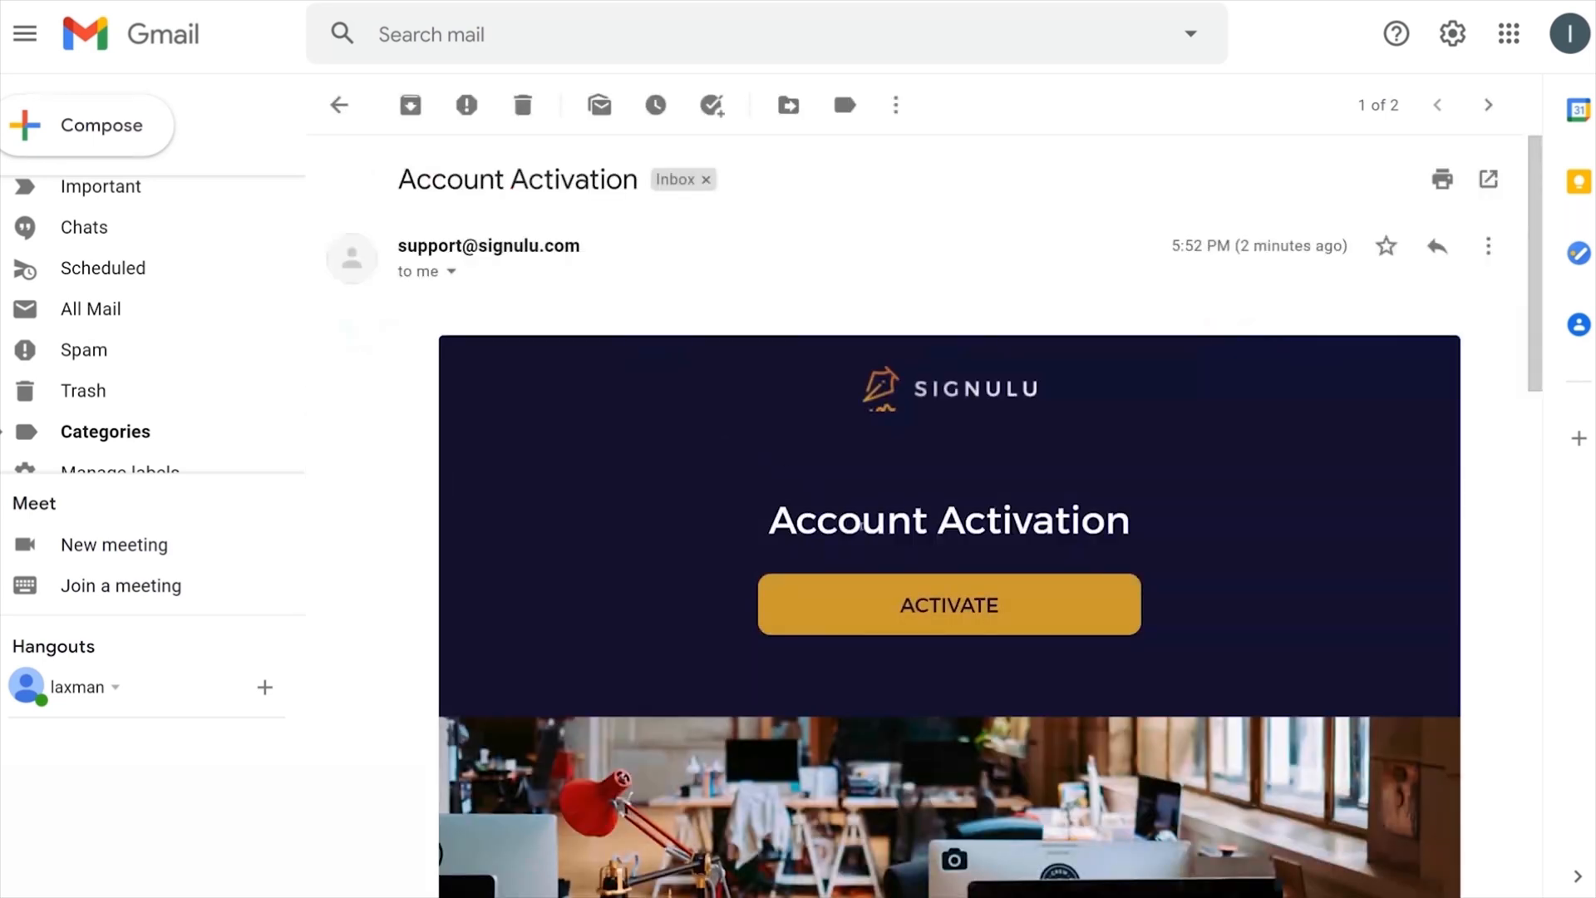
click(956, 604)
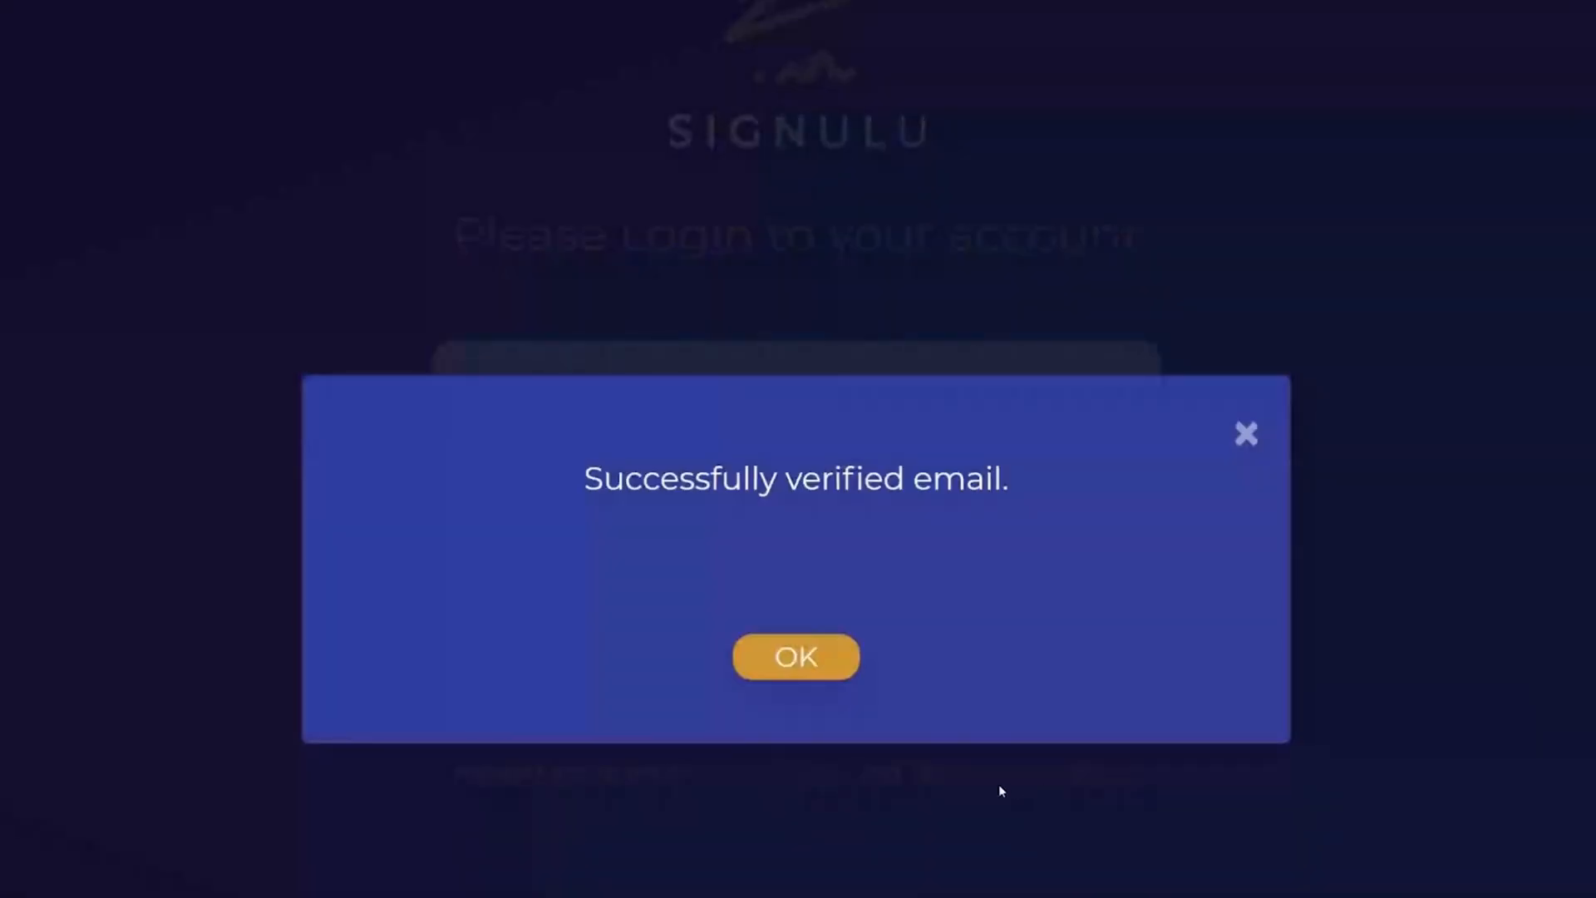
click(818, 662)
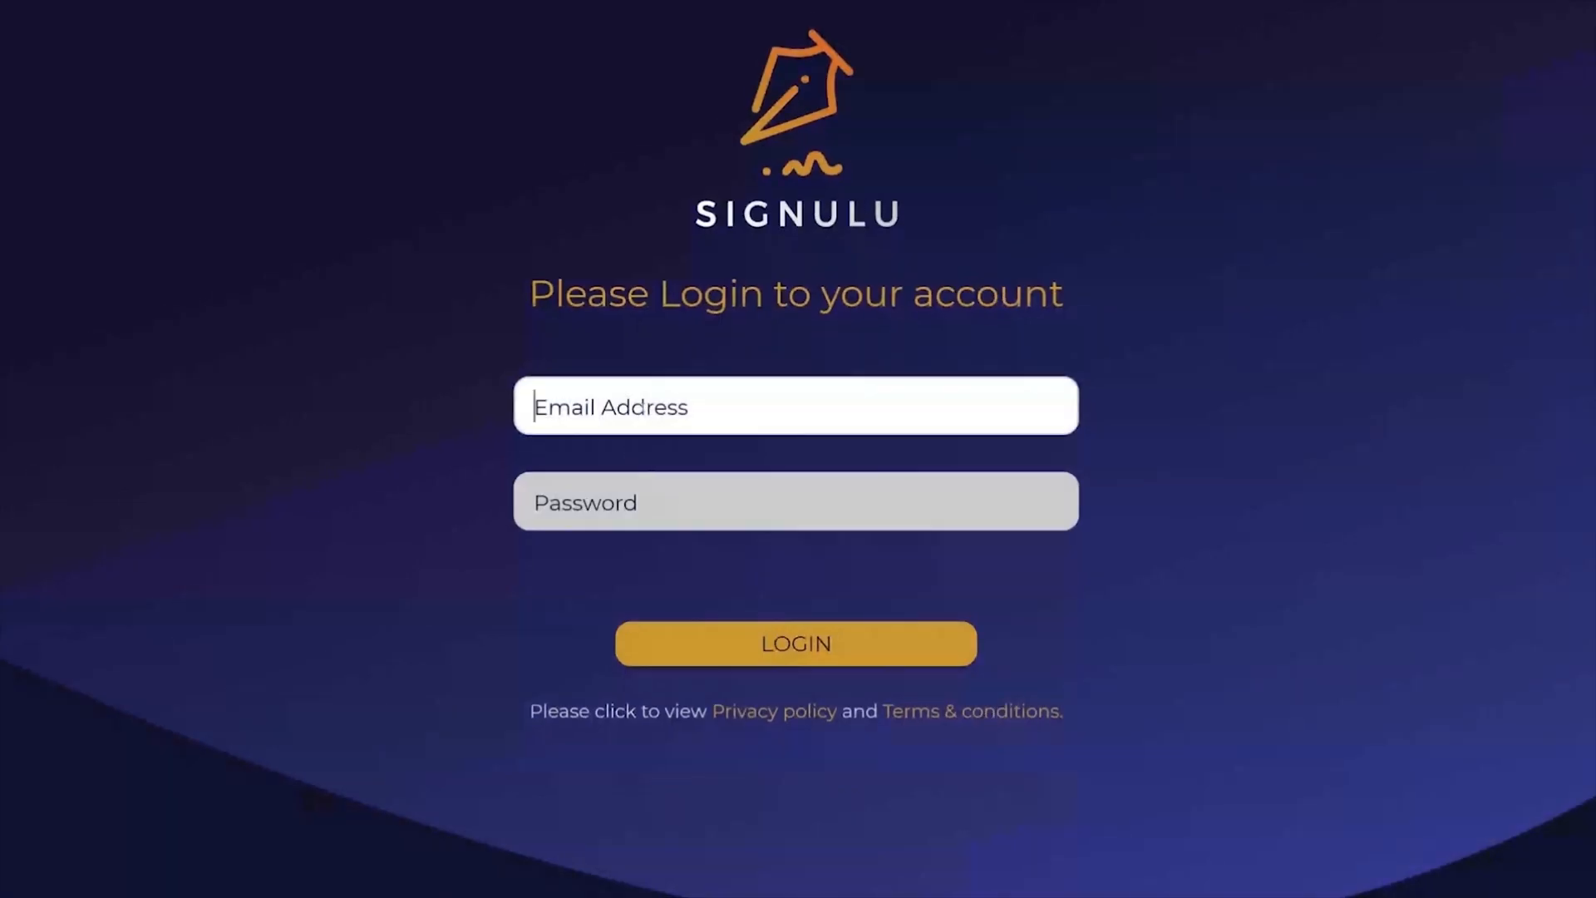
Step: Log in with the account's e-mail address and password, declining to save the password in the browser
click(642, 407)
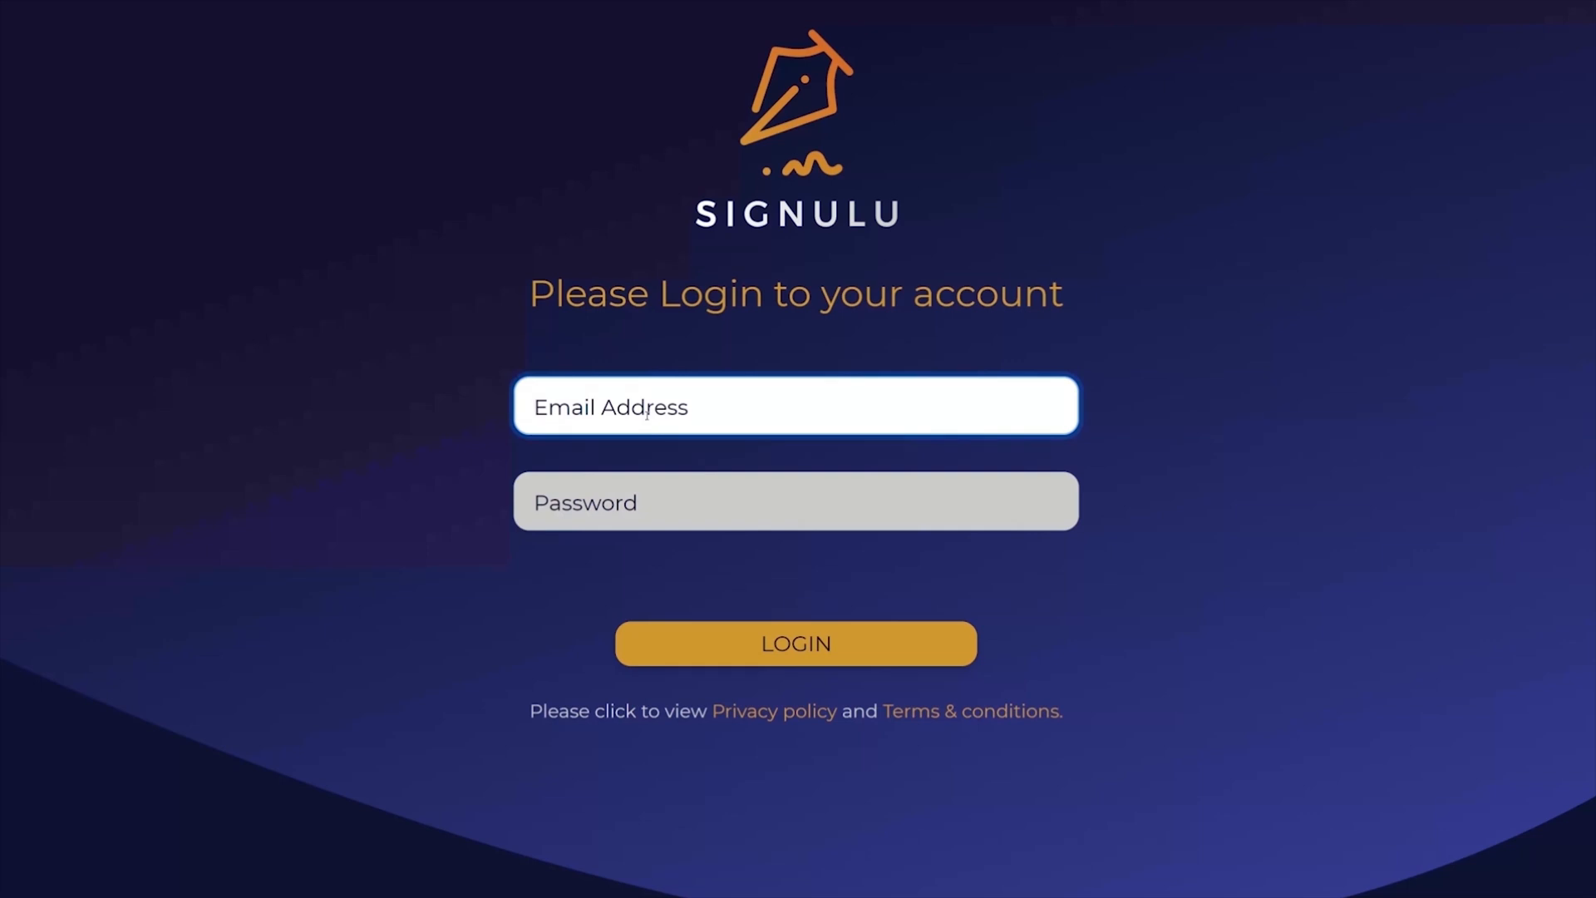
click(682, 522)
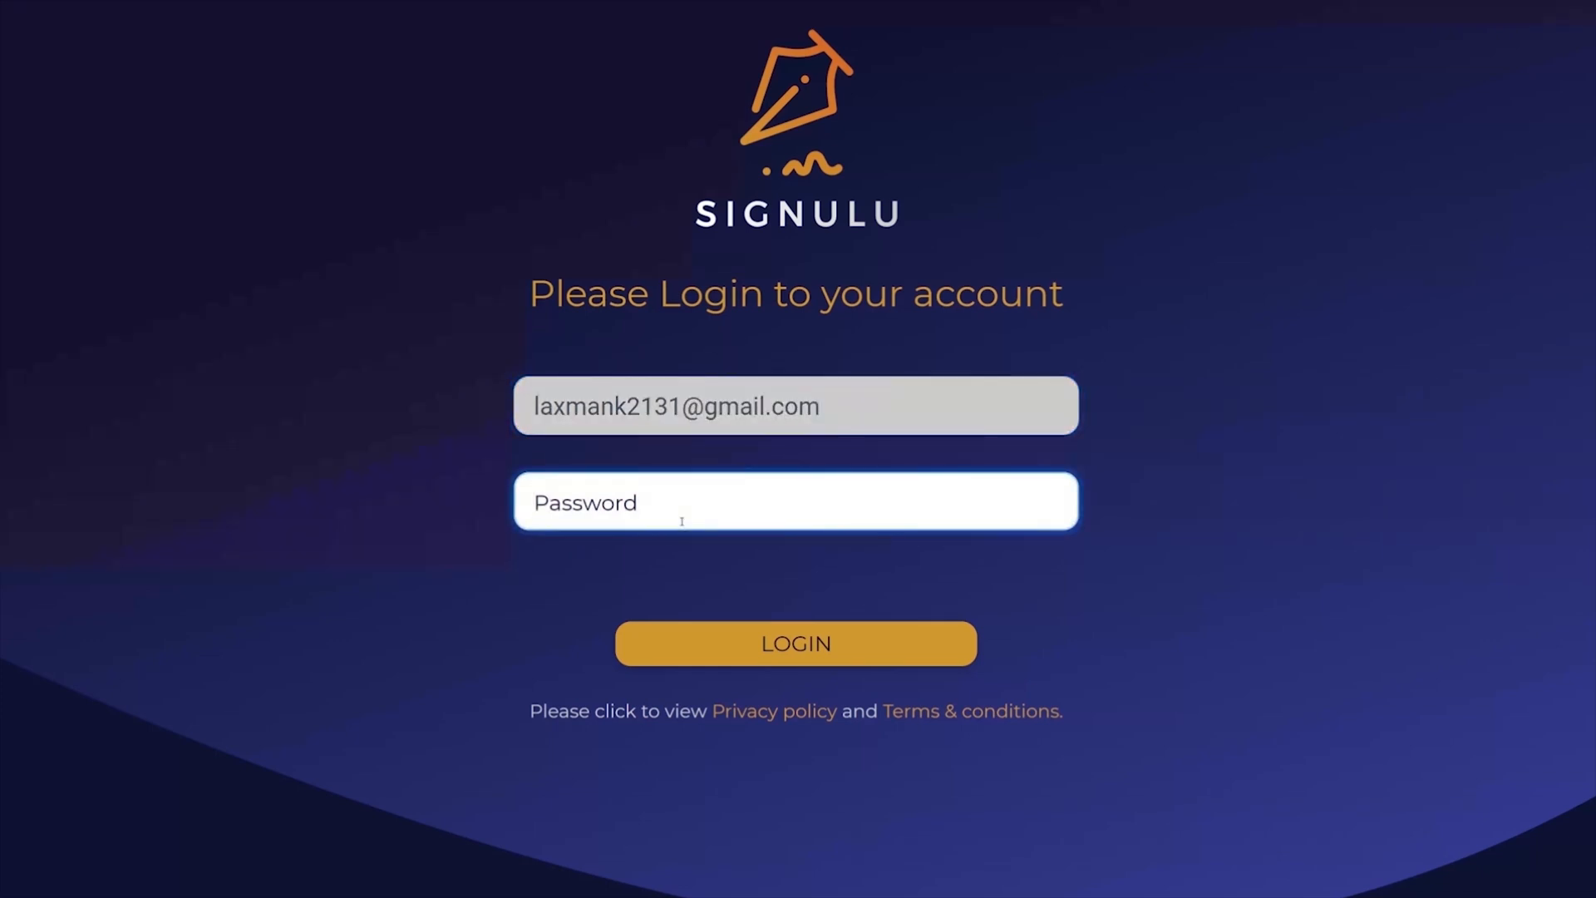
text(**********)
click(781, 643)
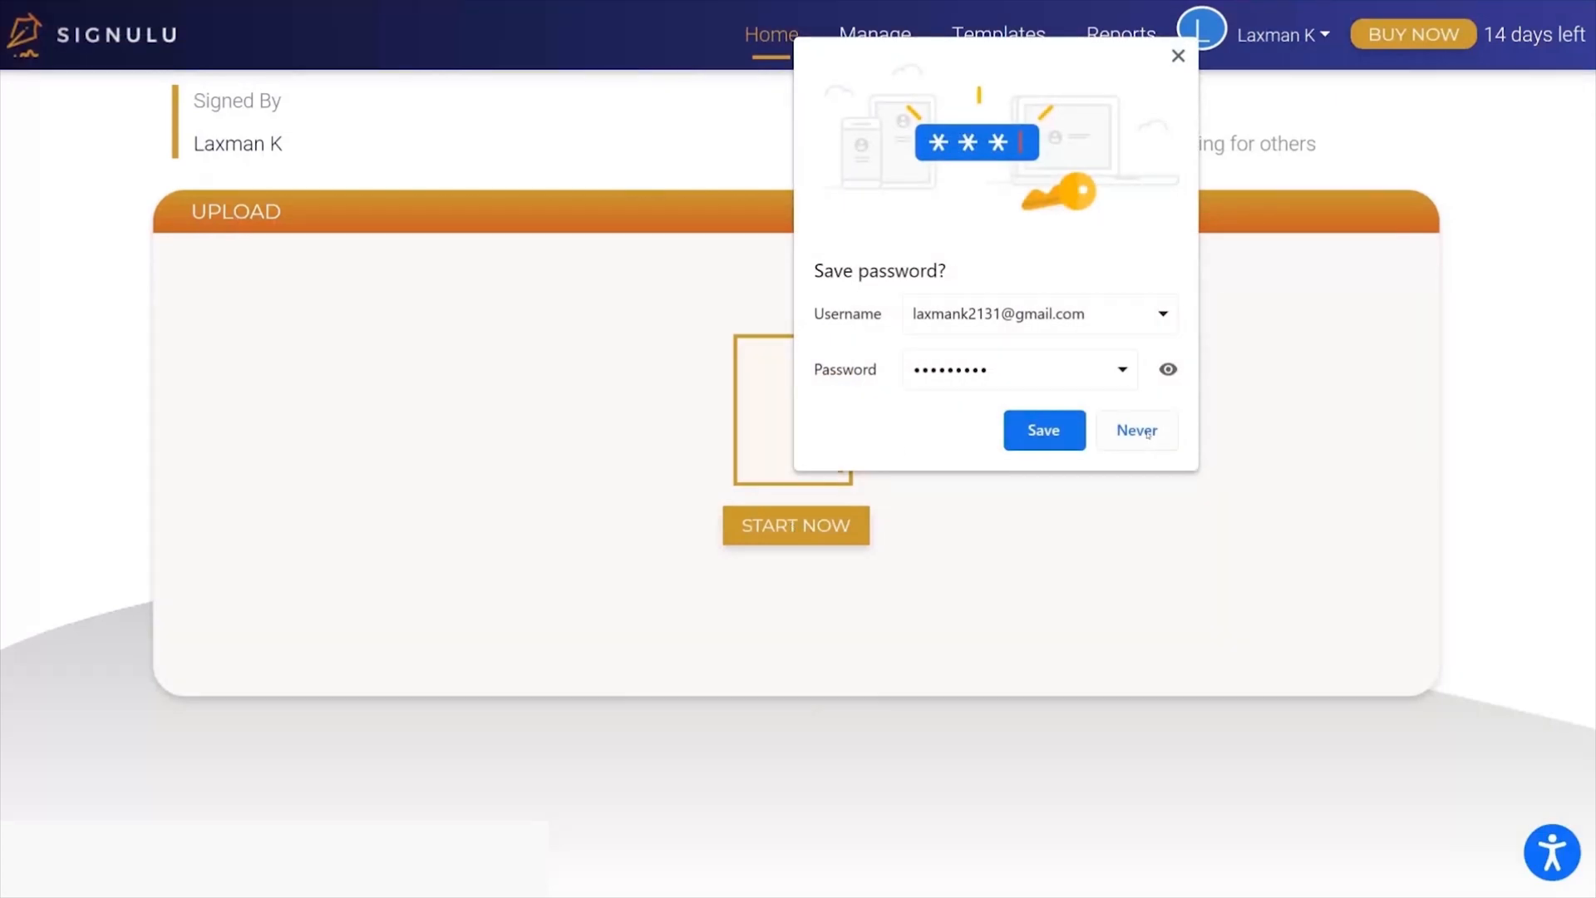
click(1137, 430)
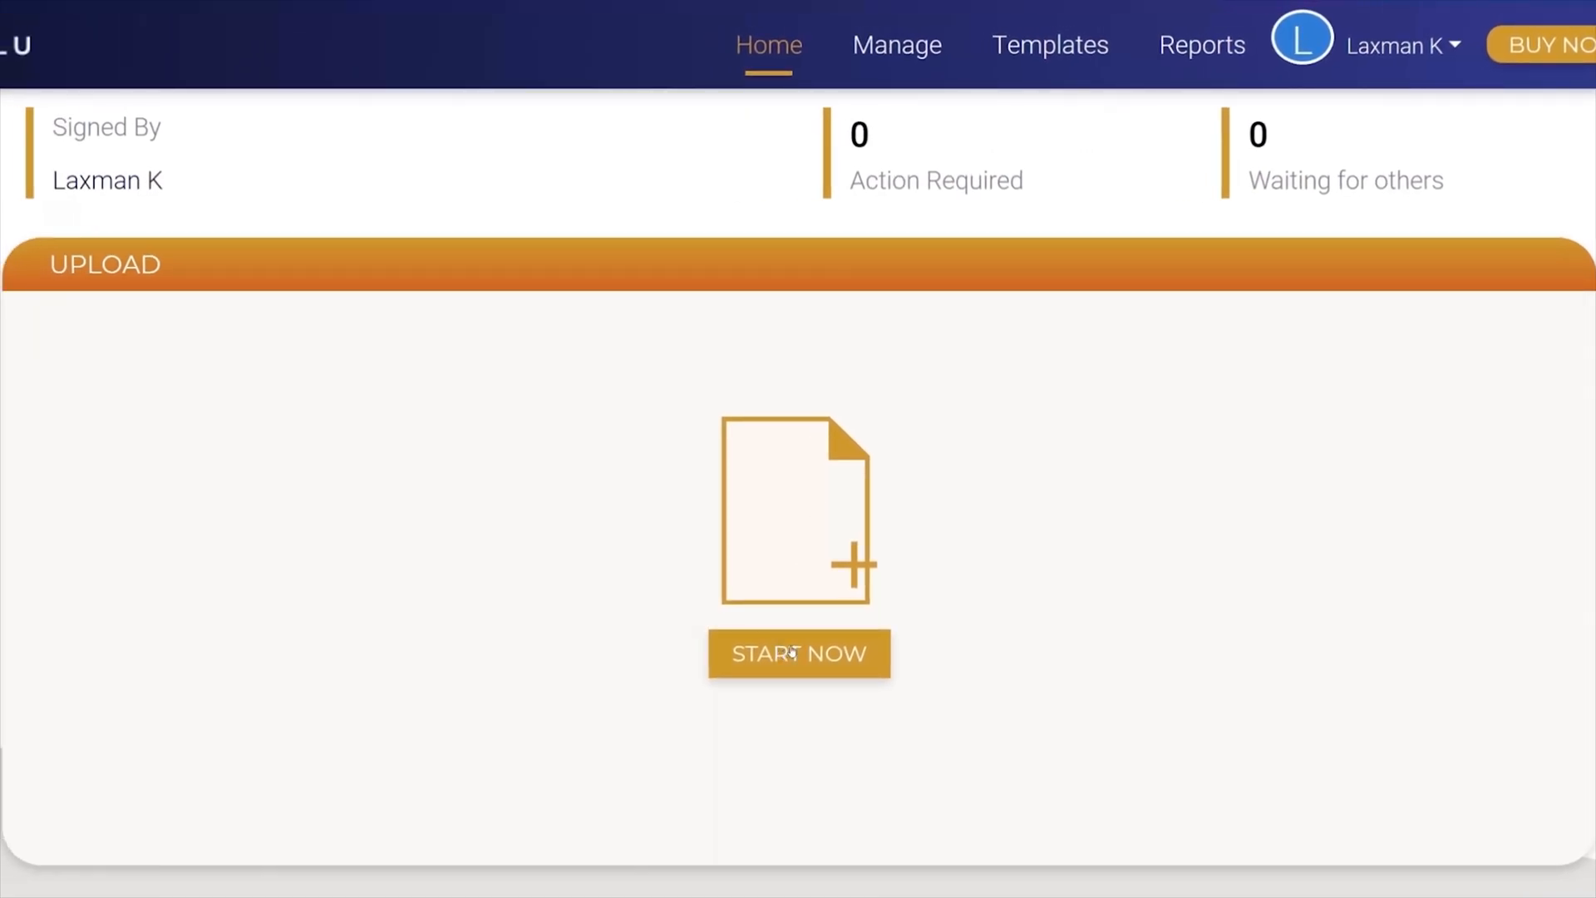
Step: Upload the PDF "Non Discloser & confidentiality Agreement" from the Demo Video folder as a new document and proceed to recipient selection
click(822, 661)
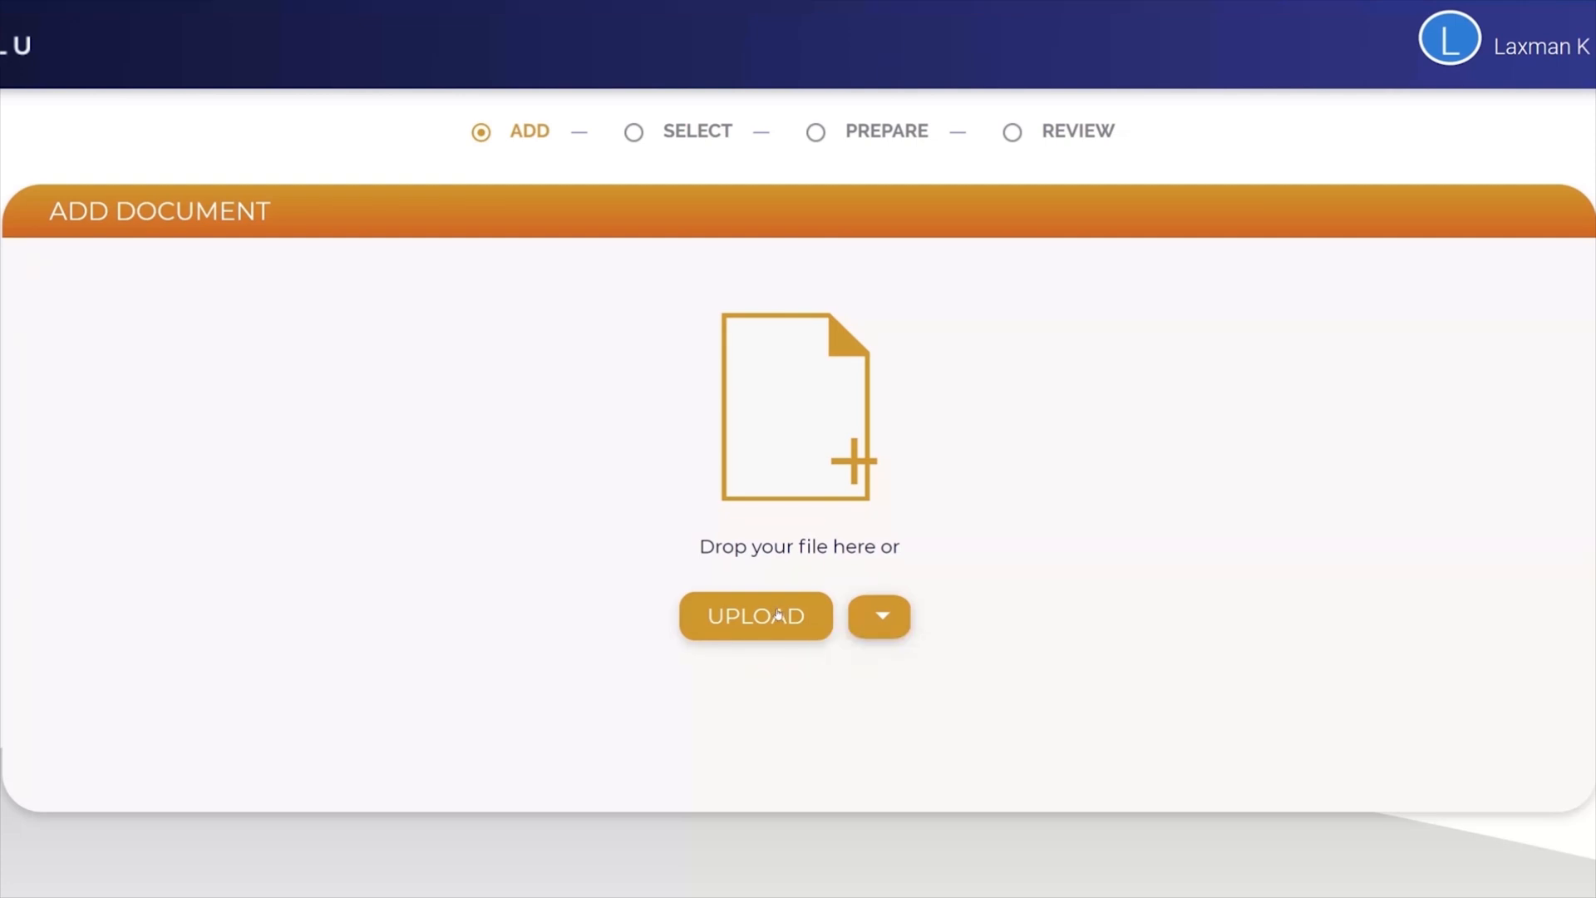
click(782, 614)
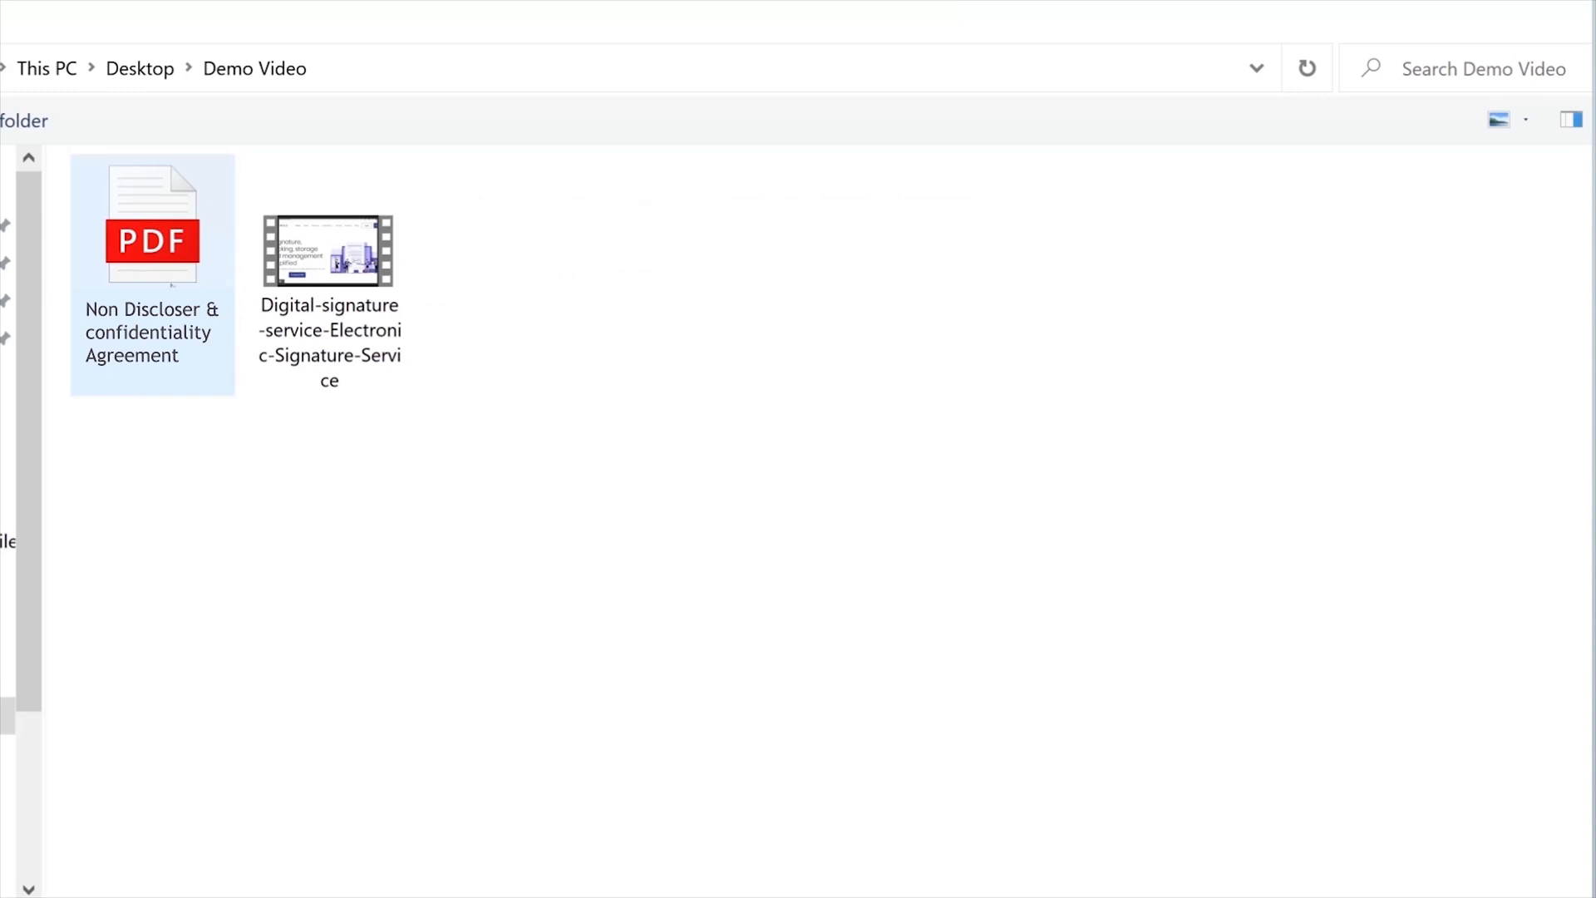
click(198, 277)
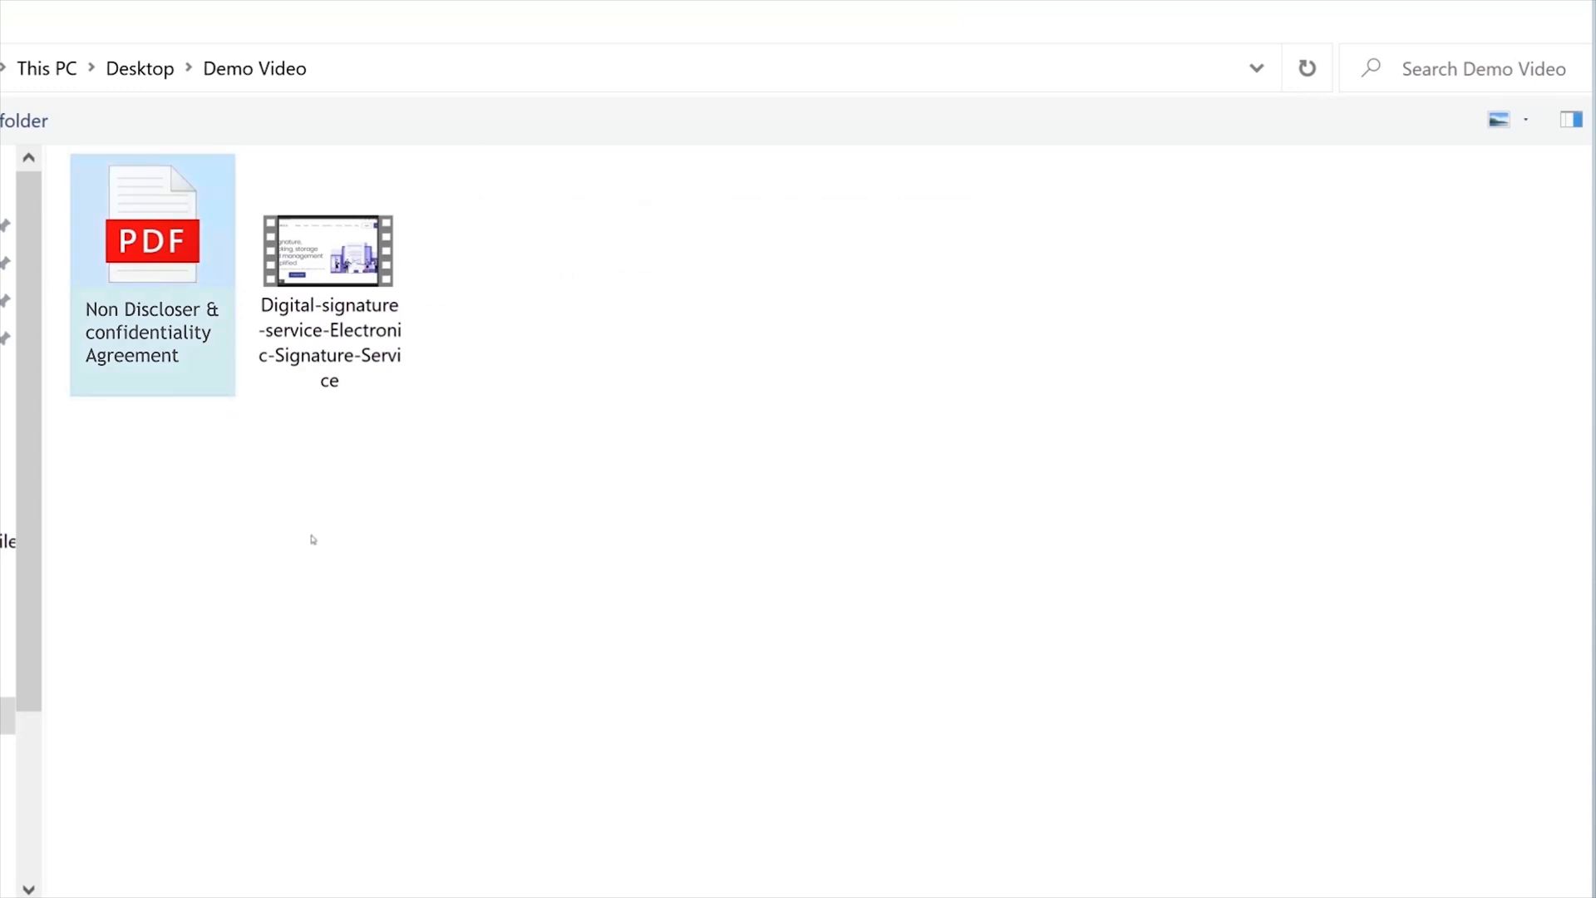
key(Return)
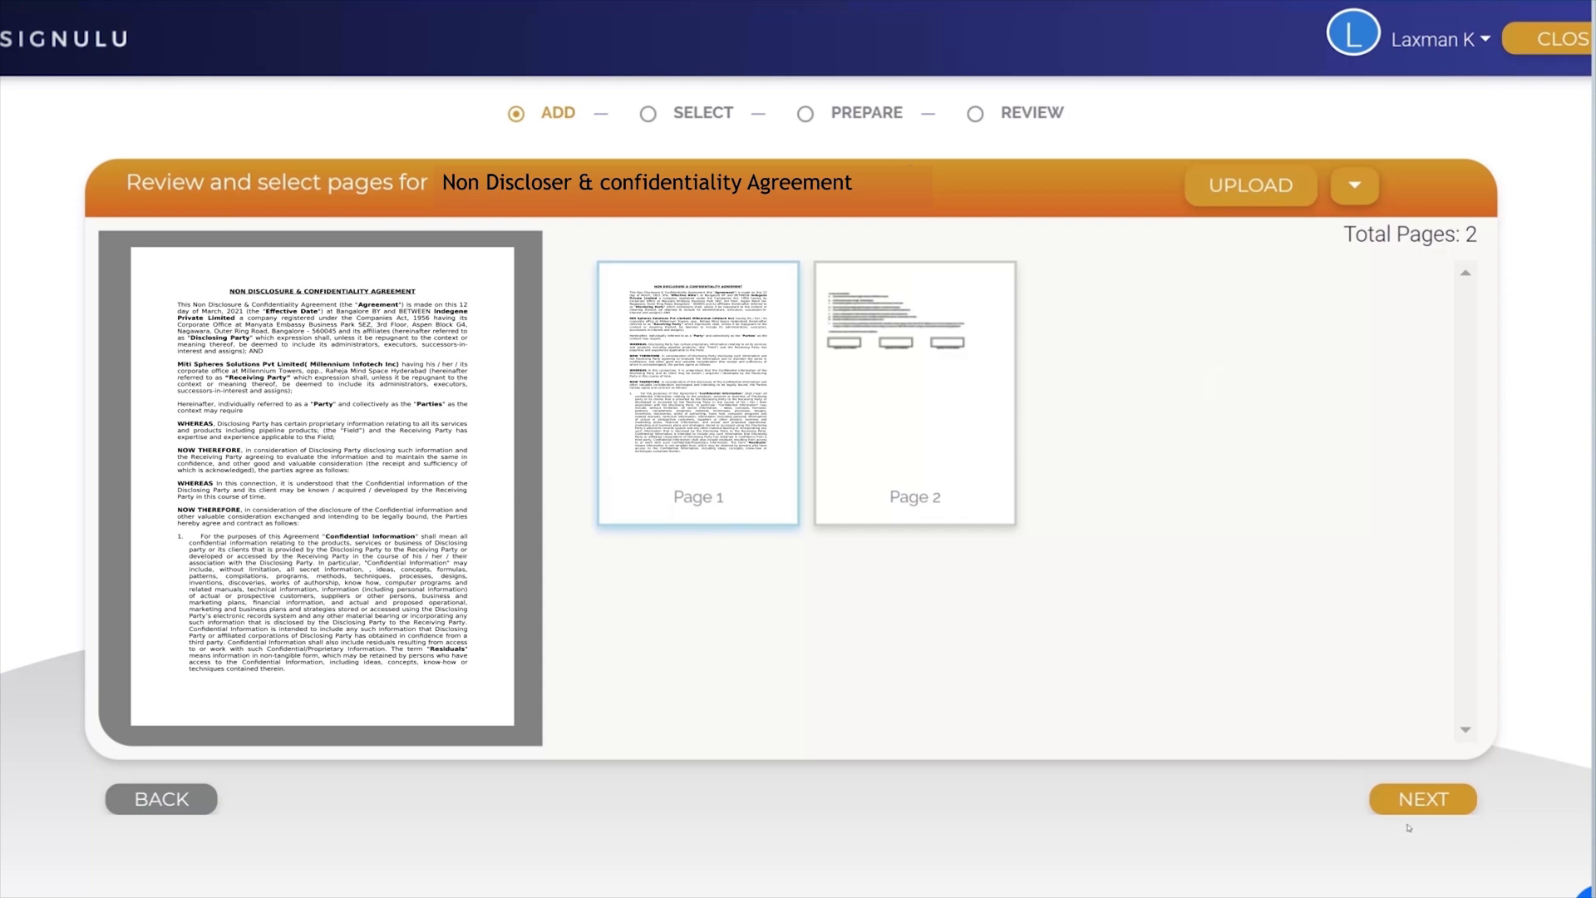
click(1422, 796)
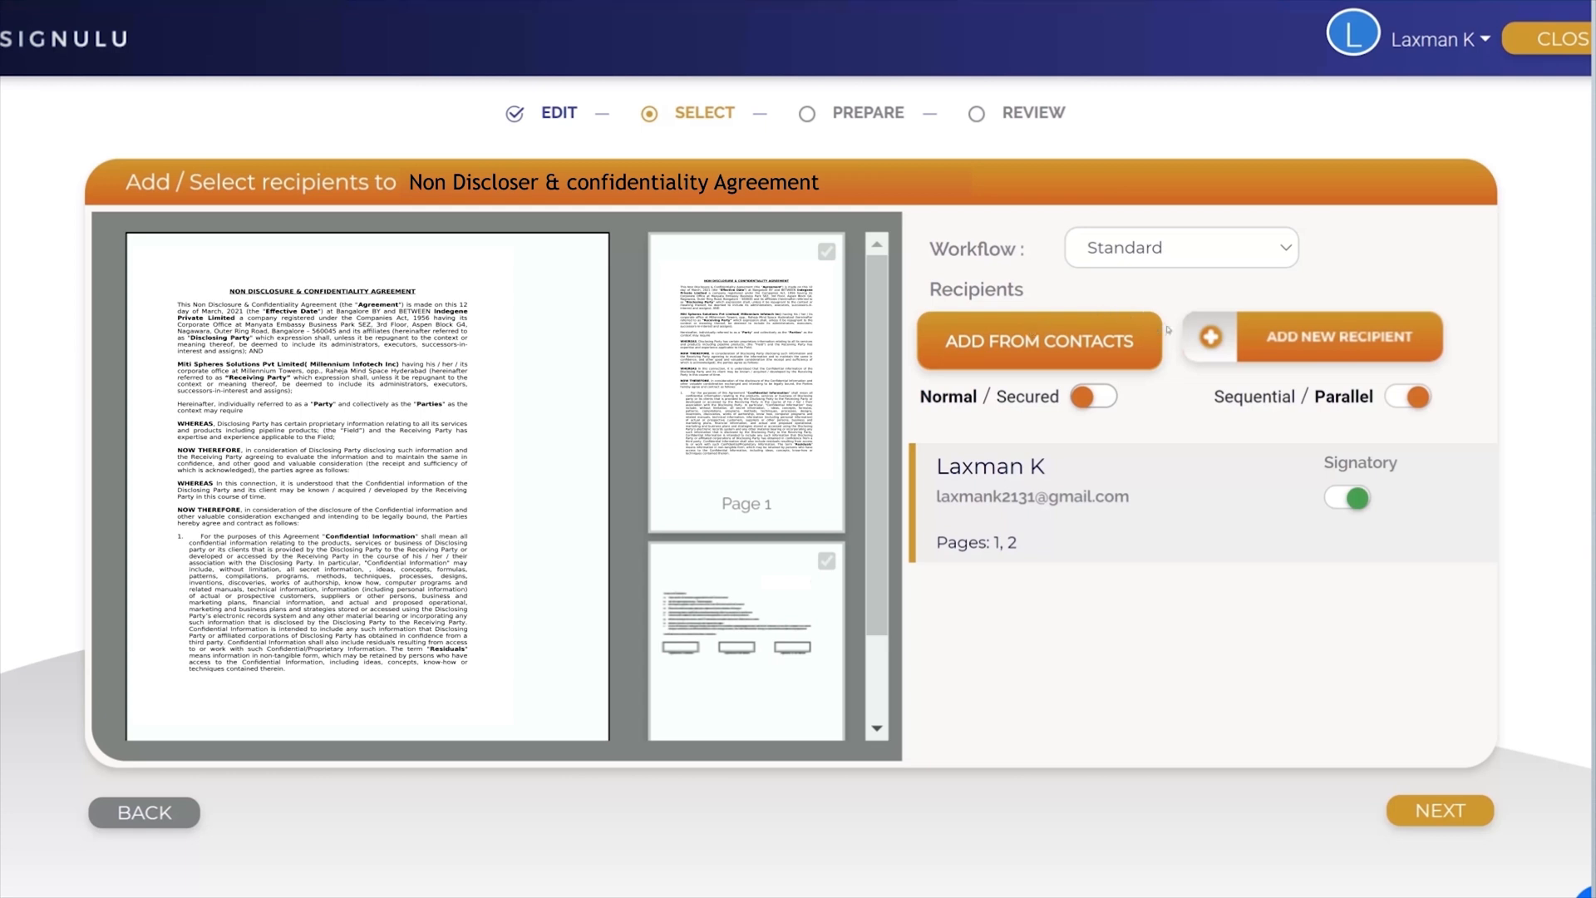
Step: Add a new recipient with first name, last name and e-mail address, and make this recipient a signatory
click(1316, 335)
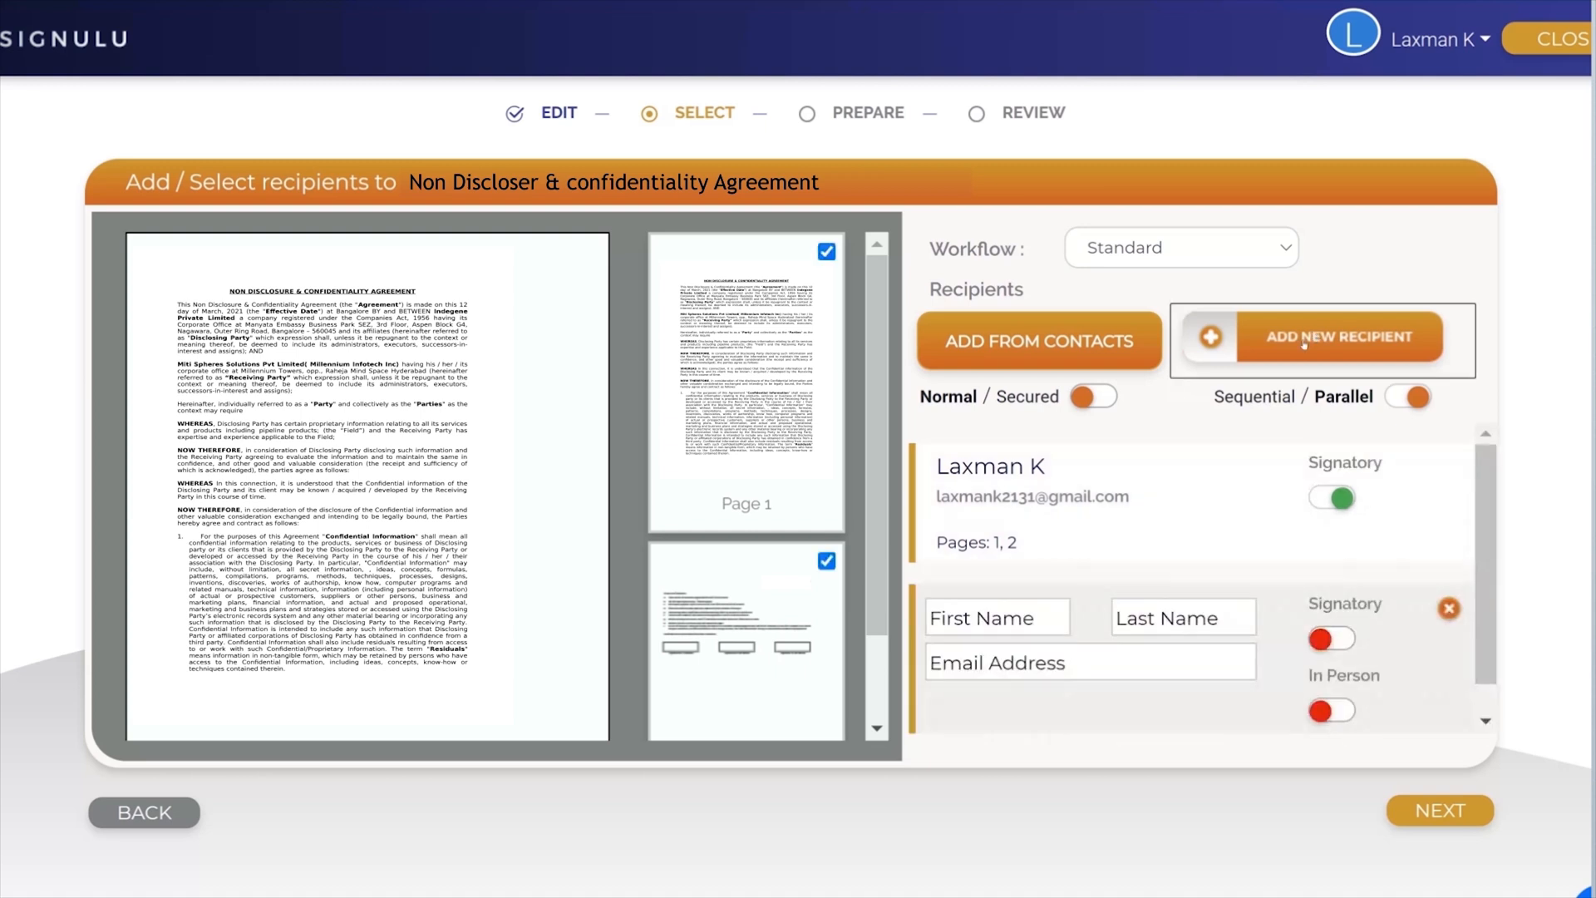
click(1008, 634)
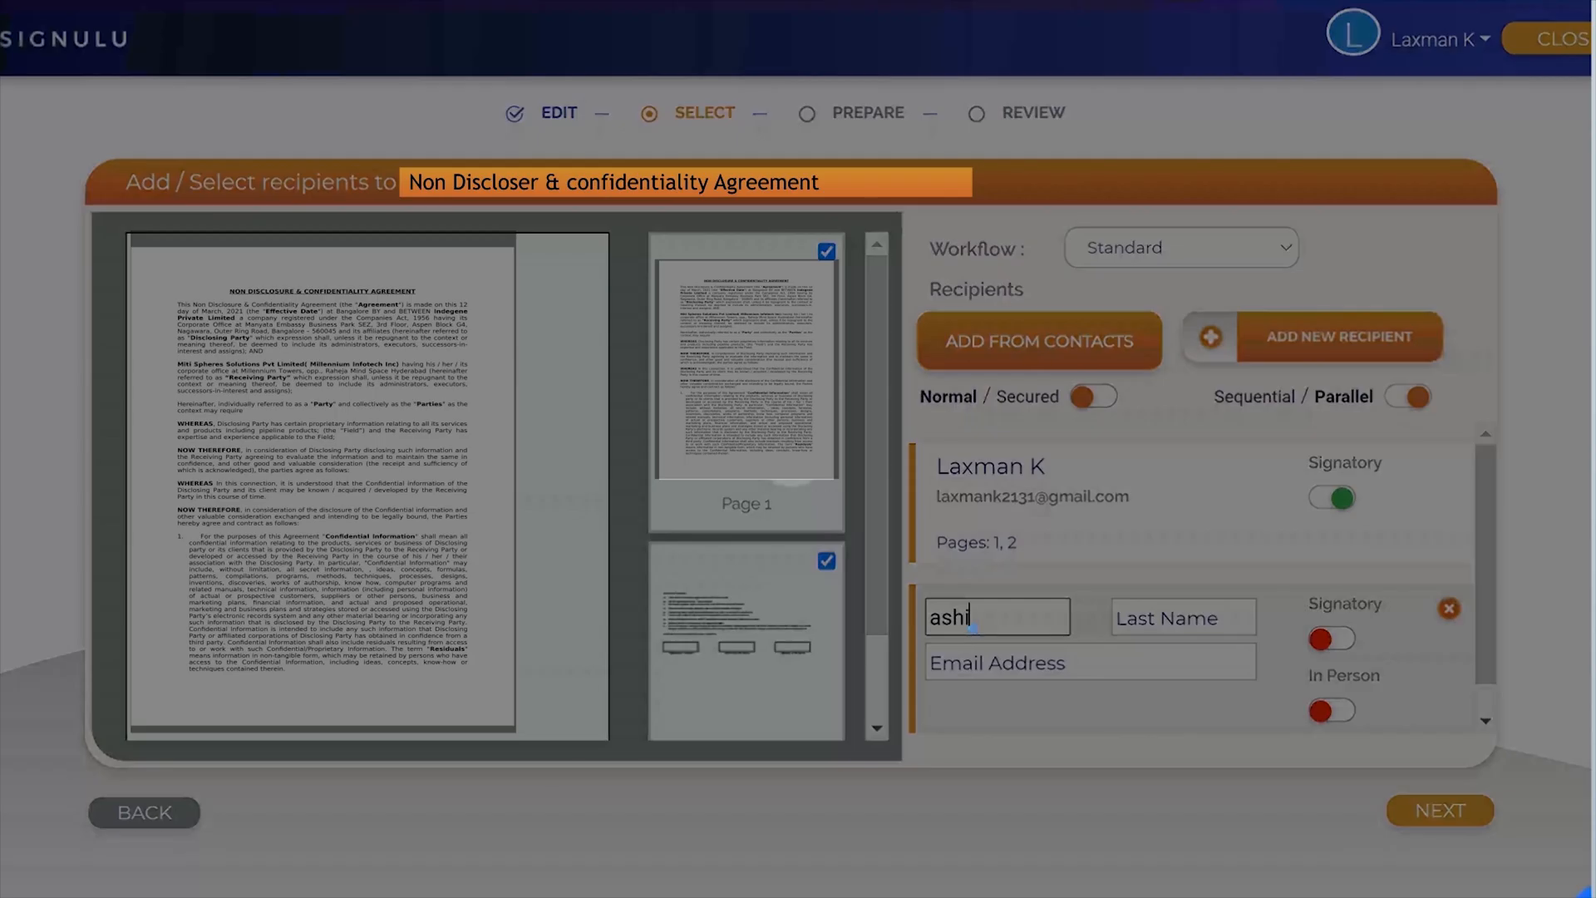
click(1178, 615)
click(1130, 667)
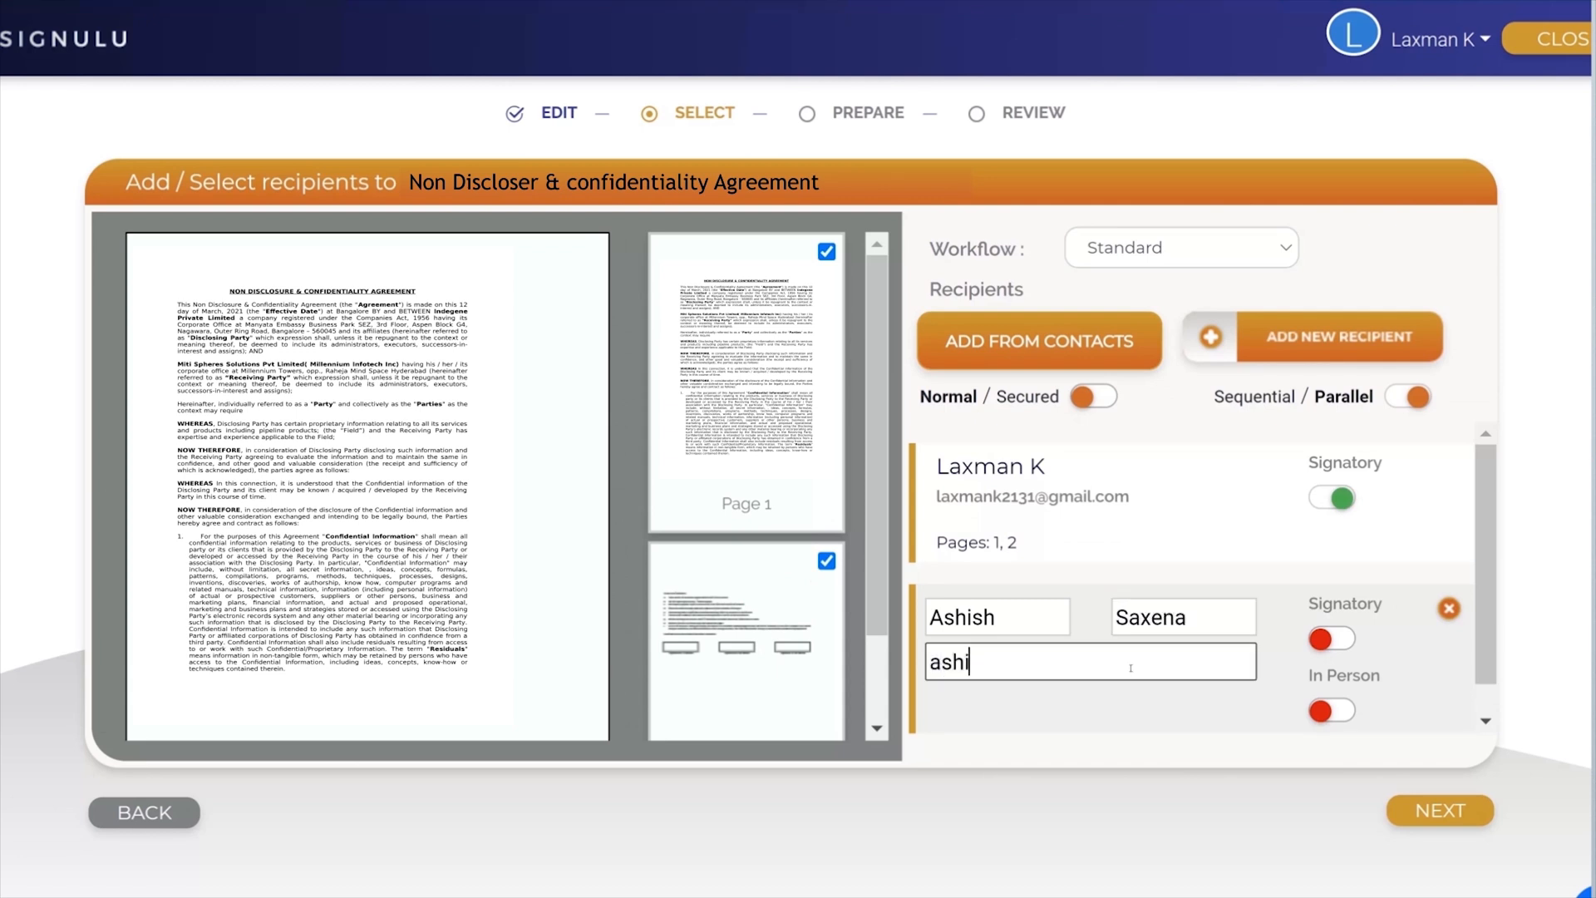
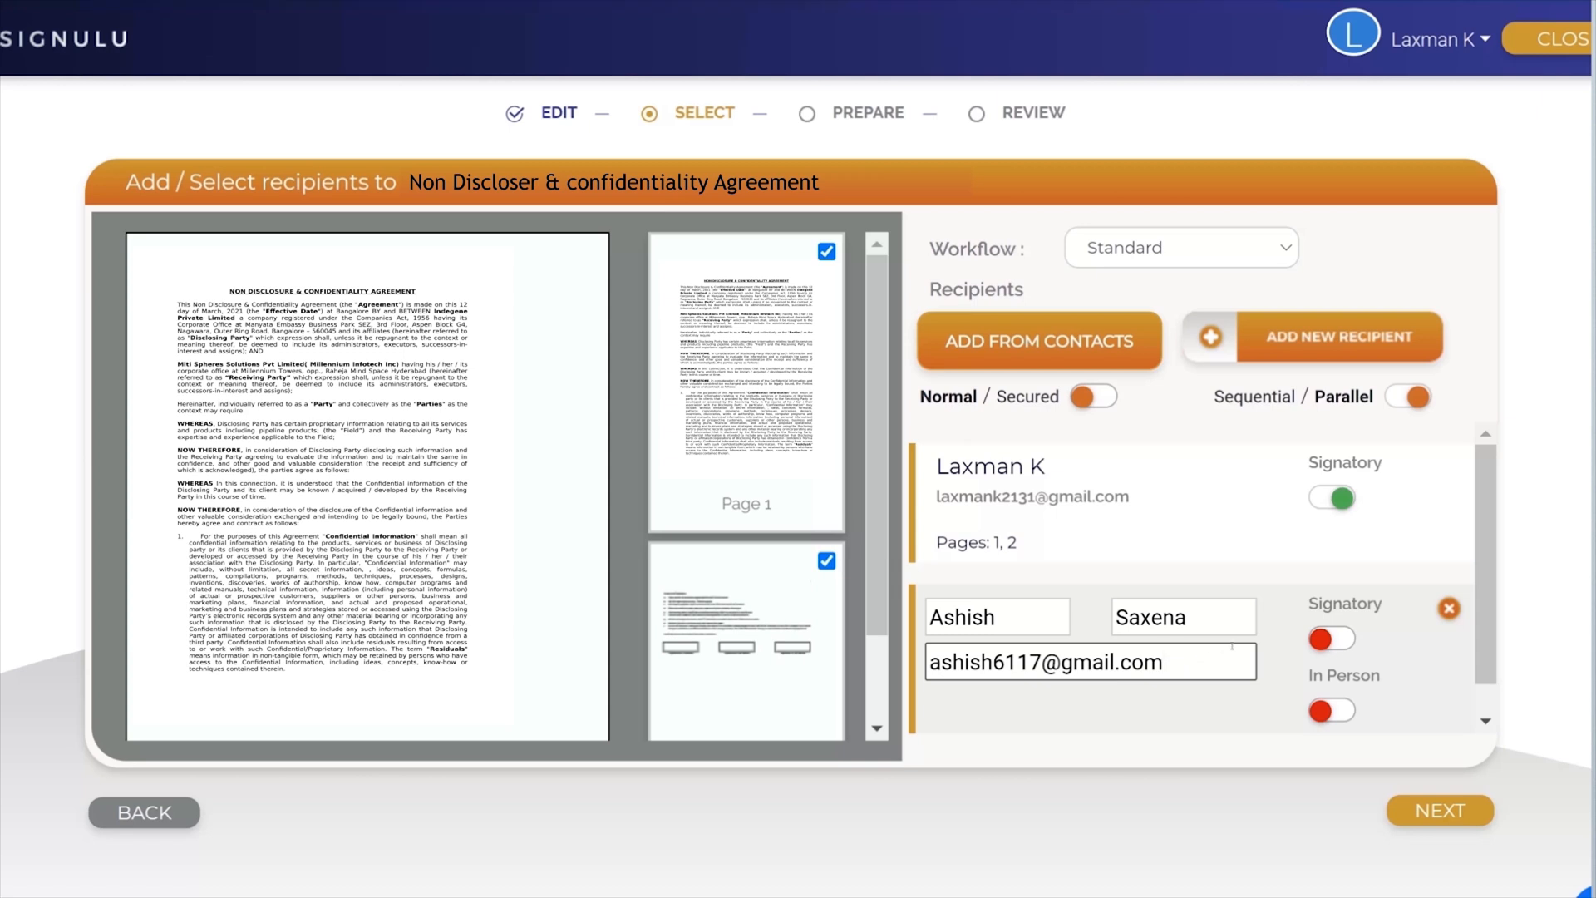
click(1322, 638)
click(1327, 639)
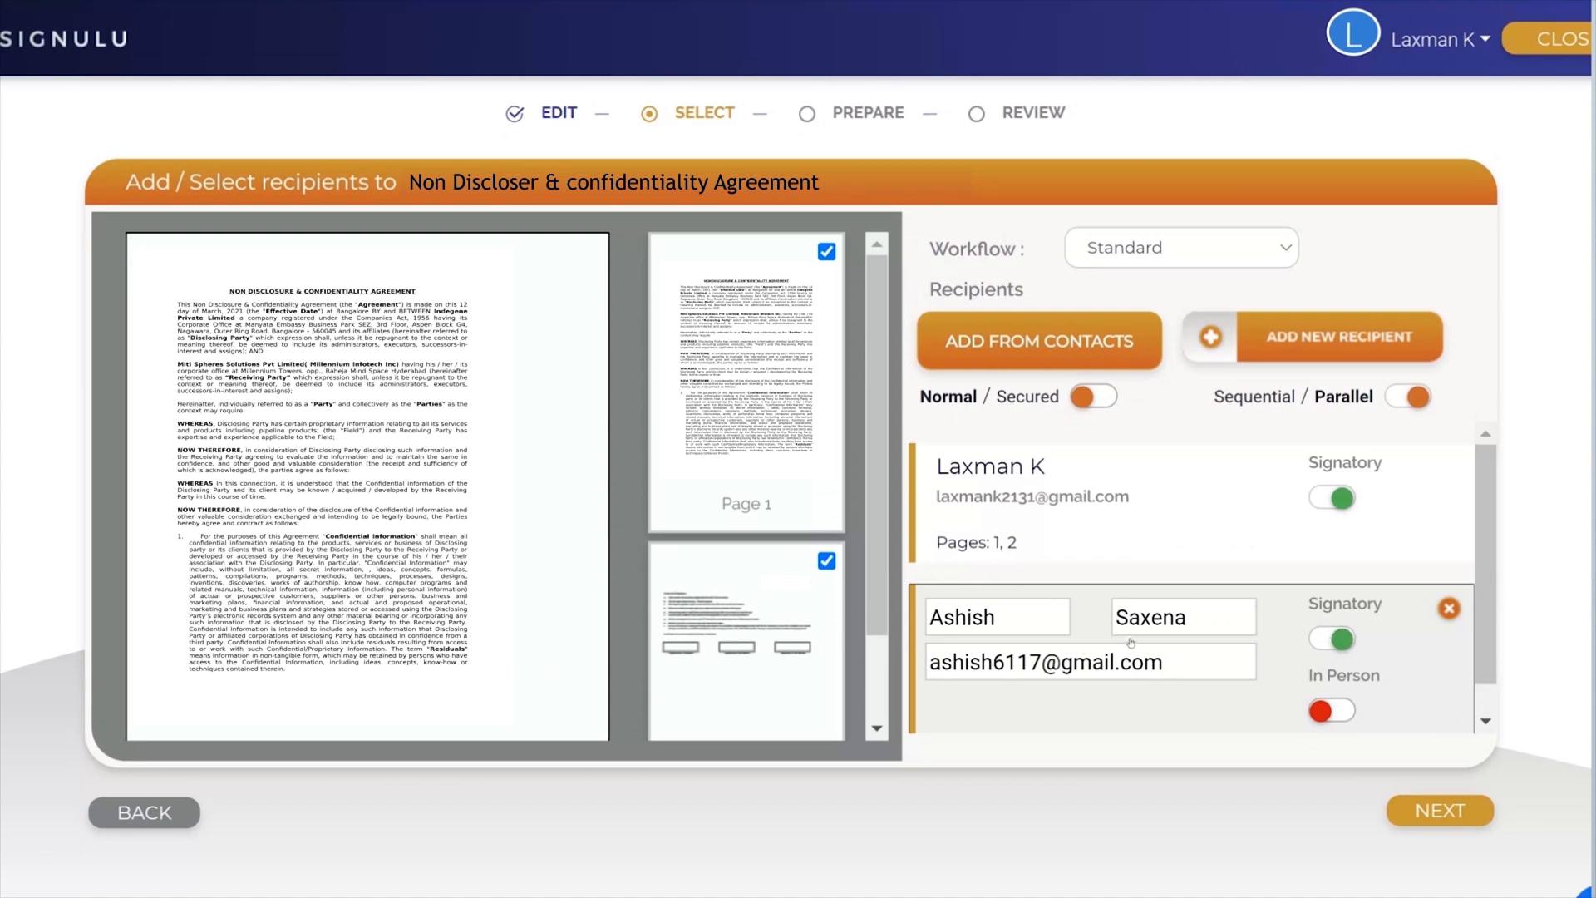
Step: Proceed to document preparation and place Signature, Date Signed, TextBox and Name fields for the account owner below "Signature of 1st Holder"
click(1461, 810)
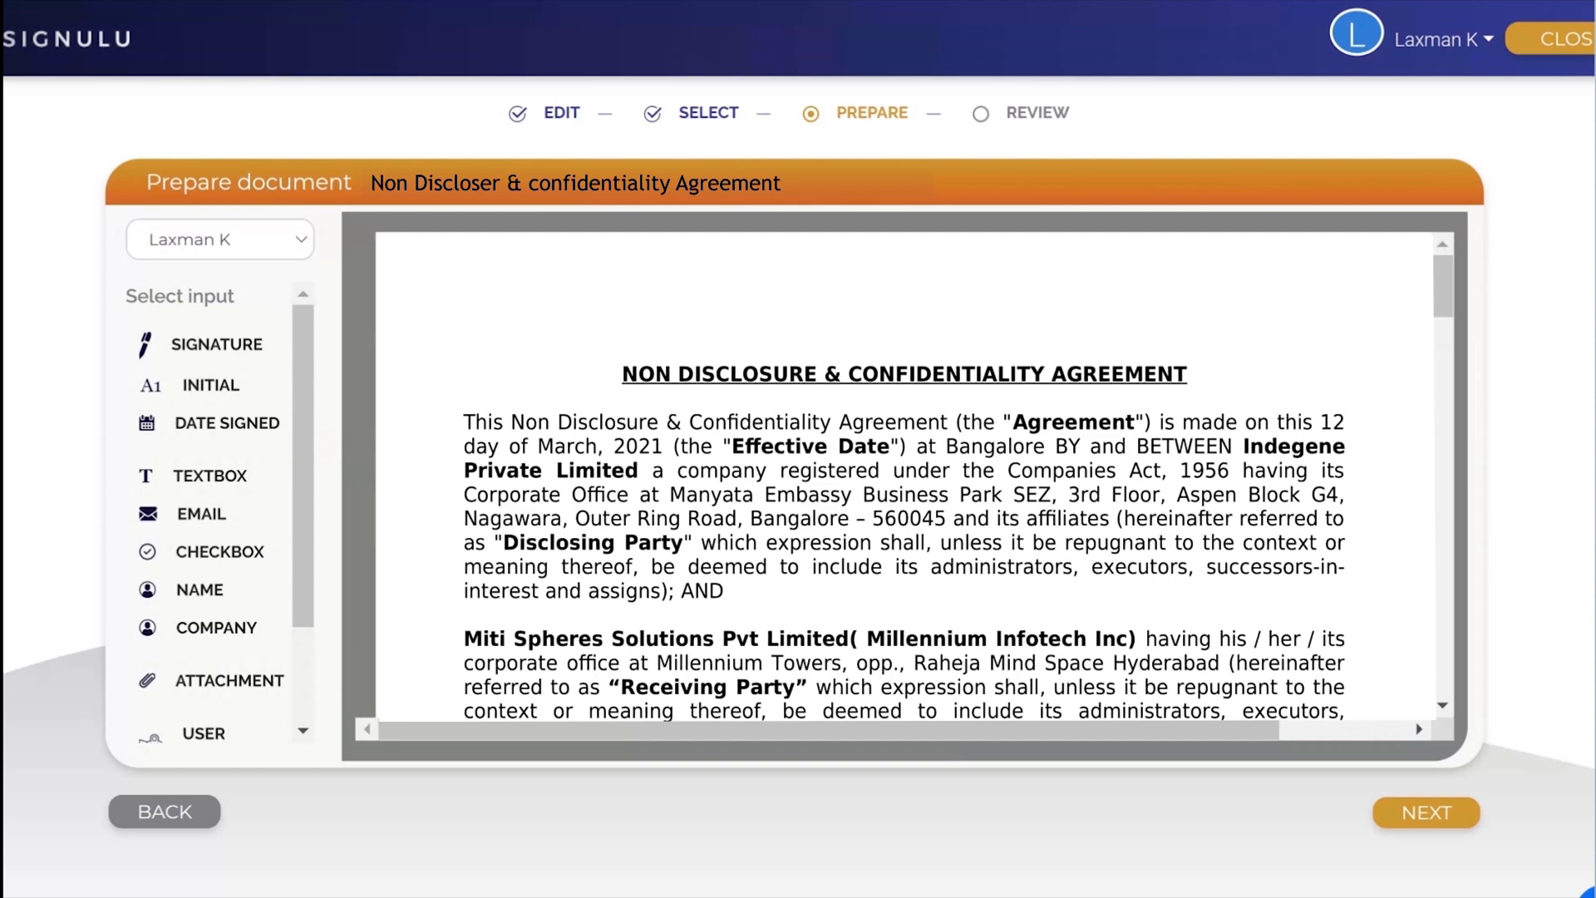
scroll(906, 473, down, 15)
scroll(457, 413, down, 15)
scroll(459, 411, up, 3)
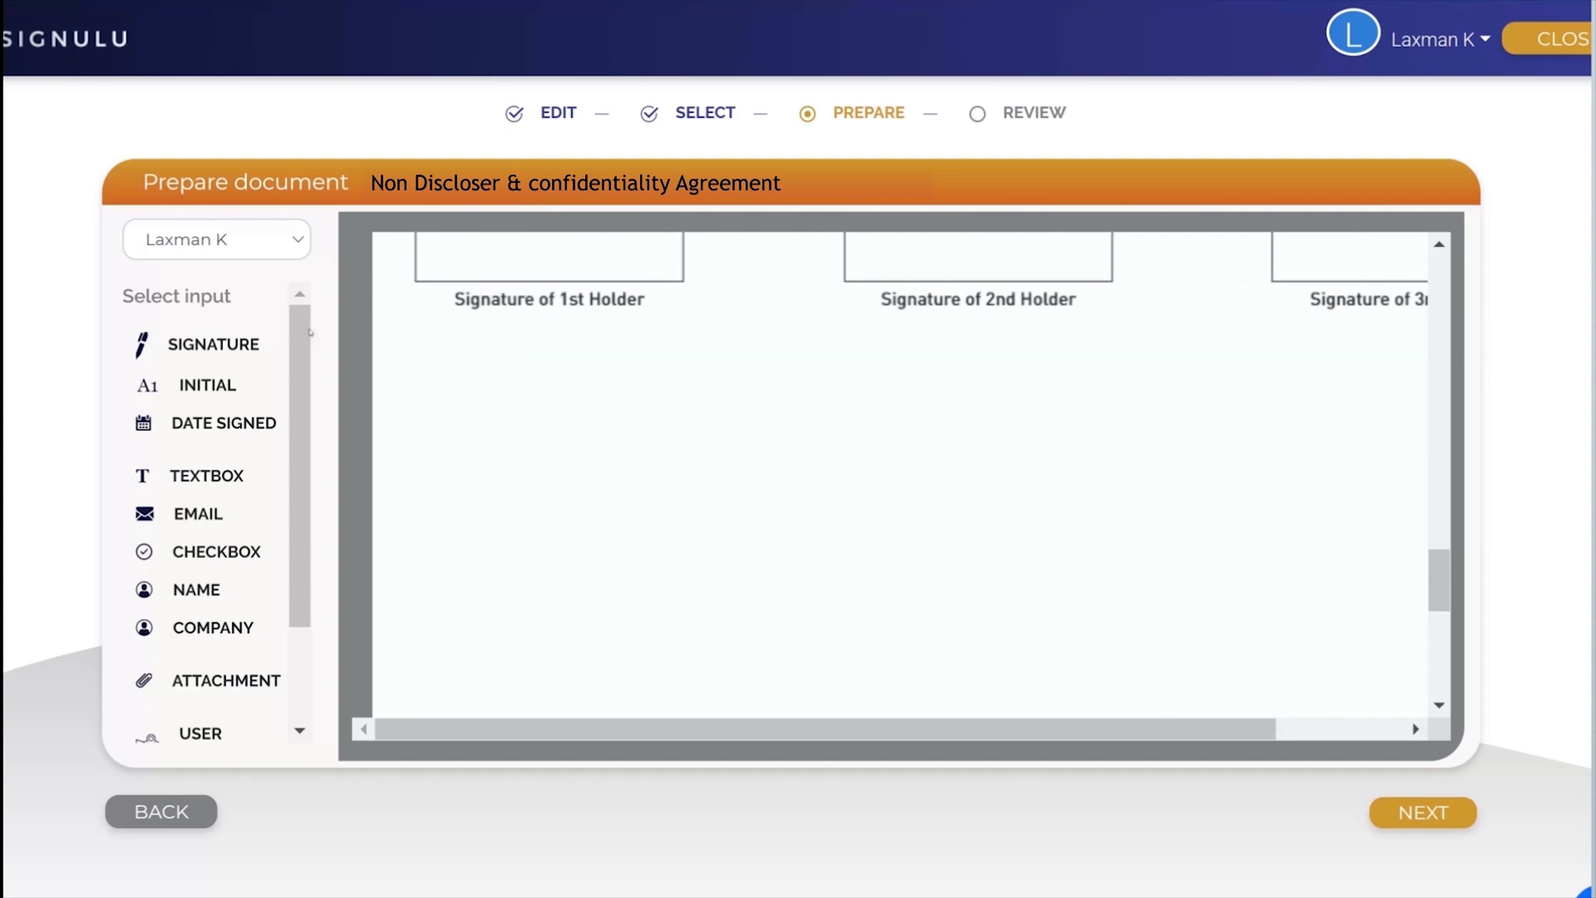
click(293, 241)
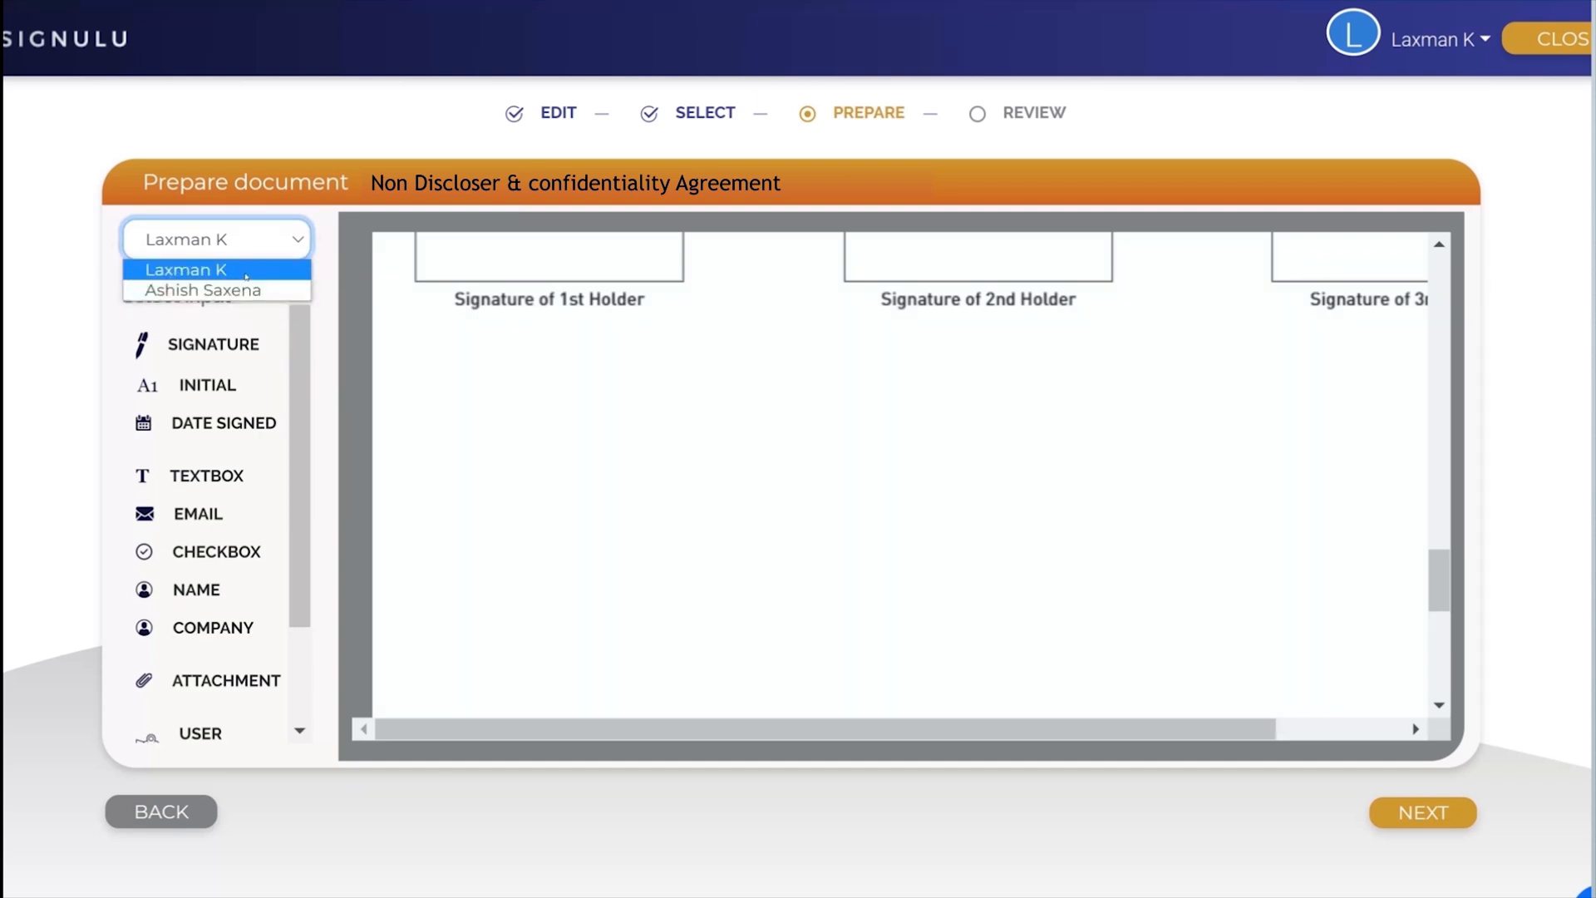
click(246, 271)
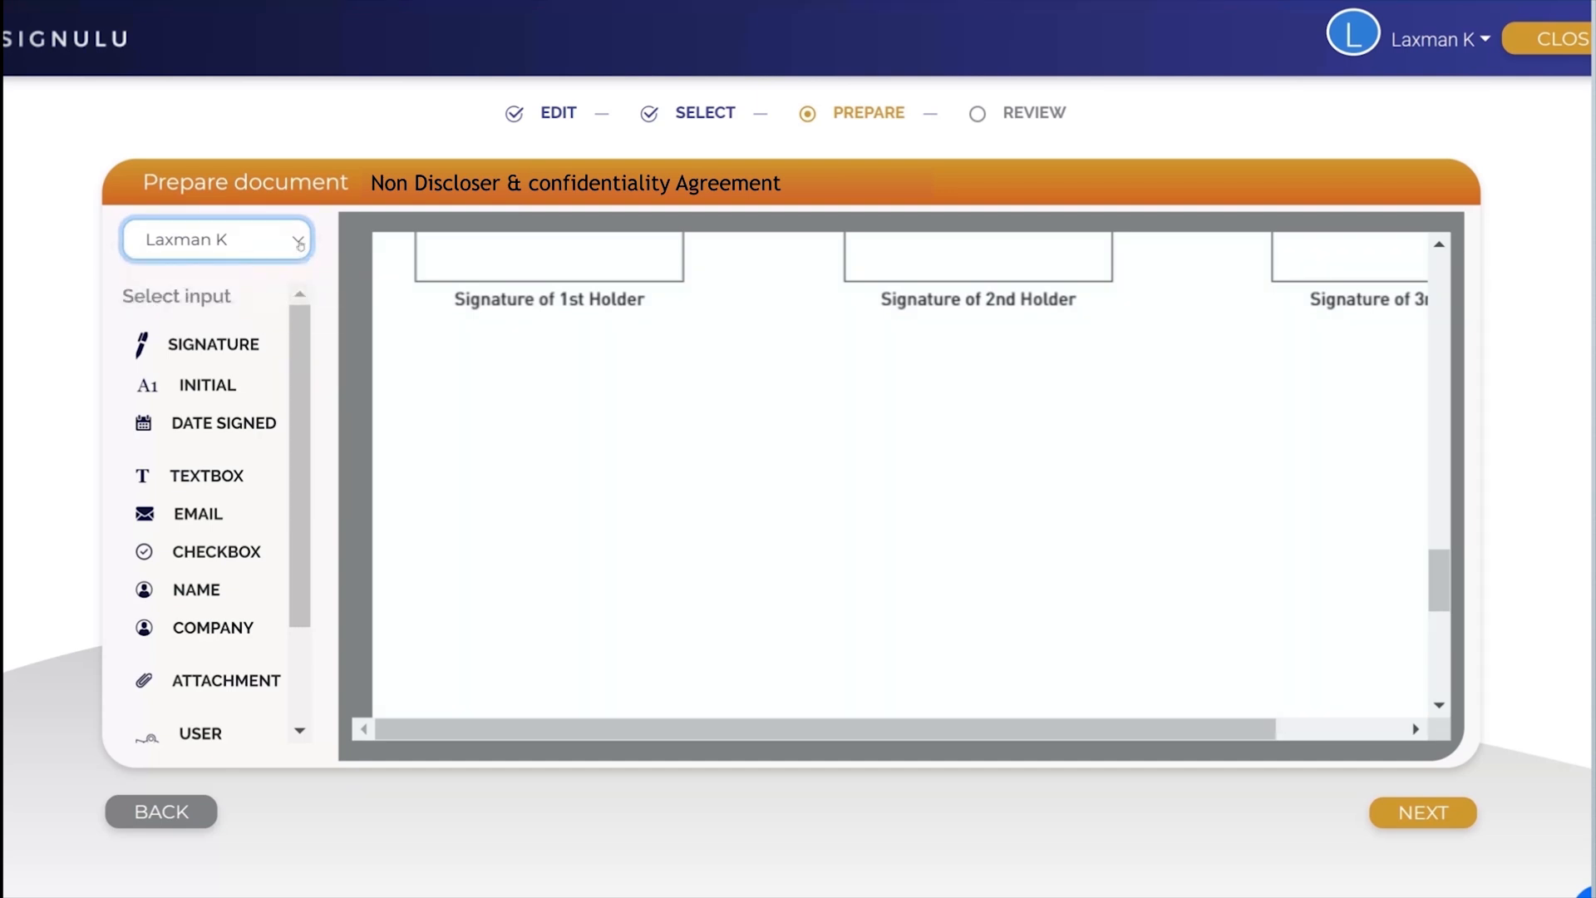
click(299, 241)
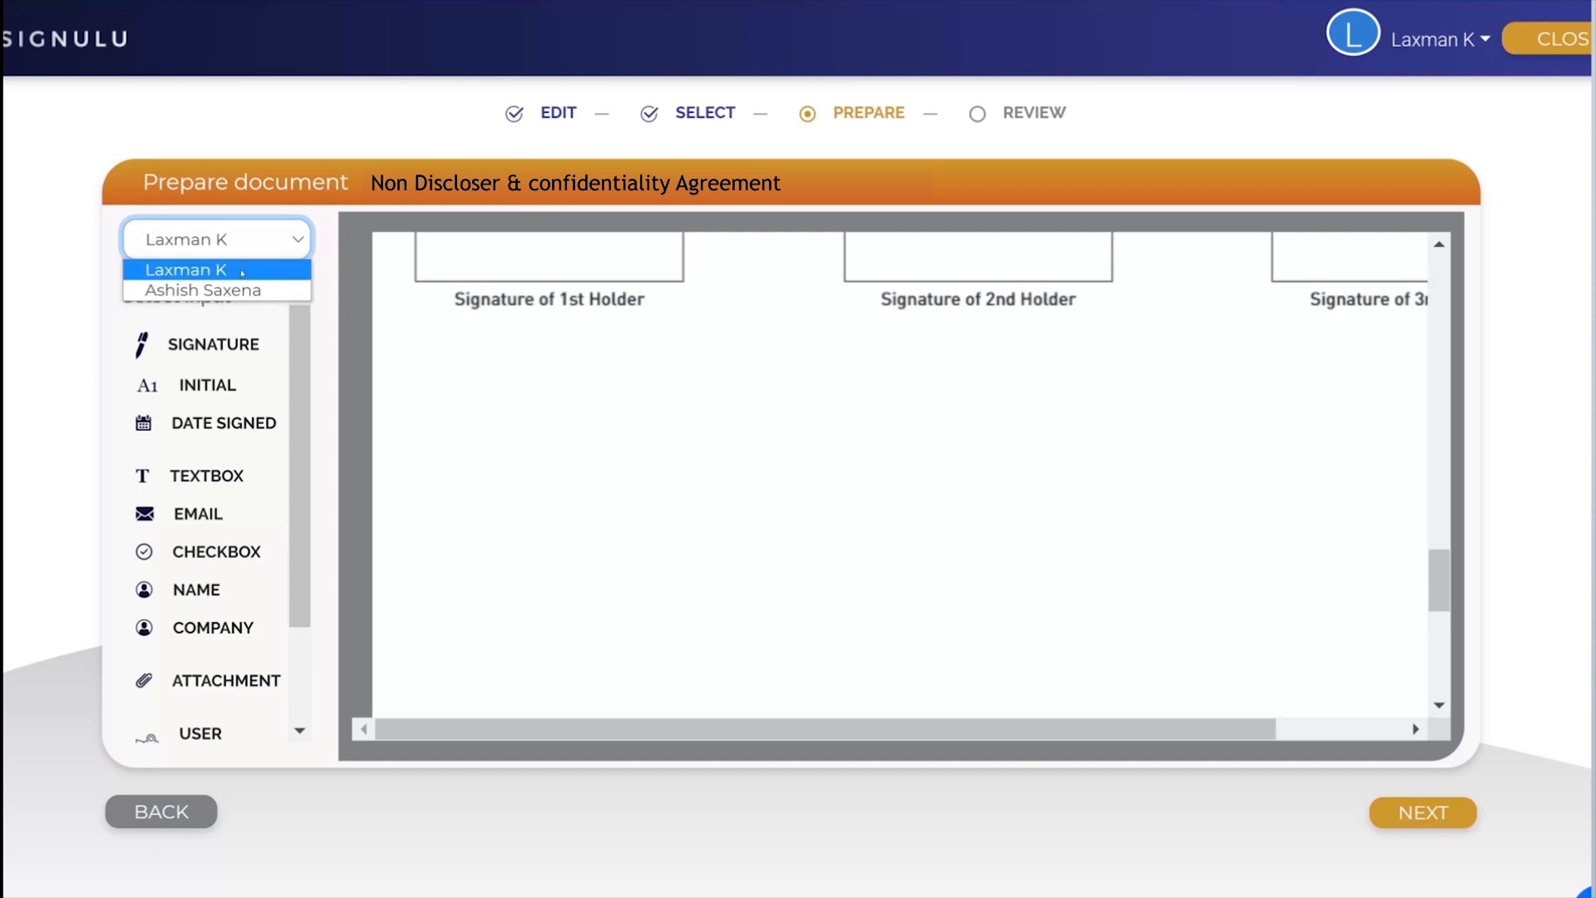
click(242, 273)
drag(208, 344, 459, 366)
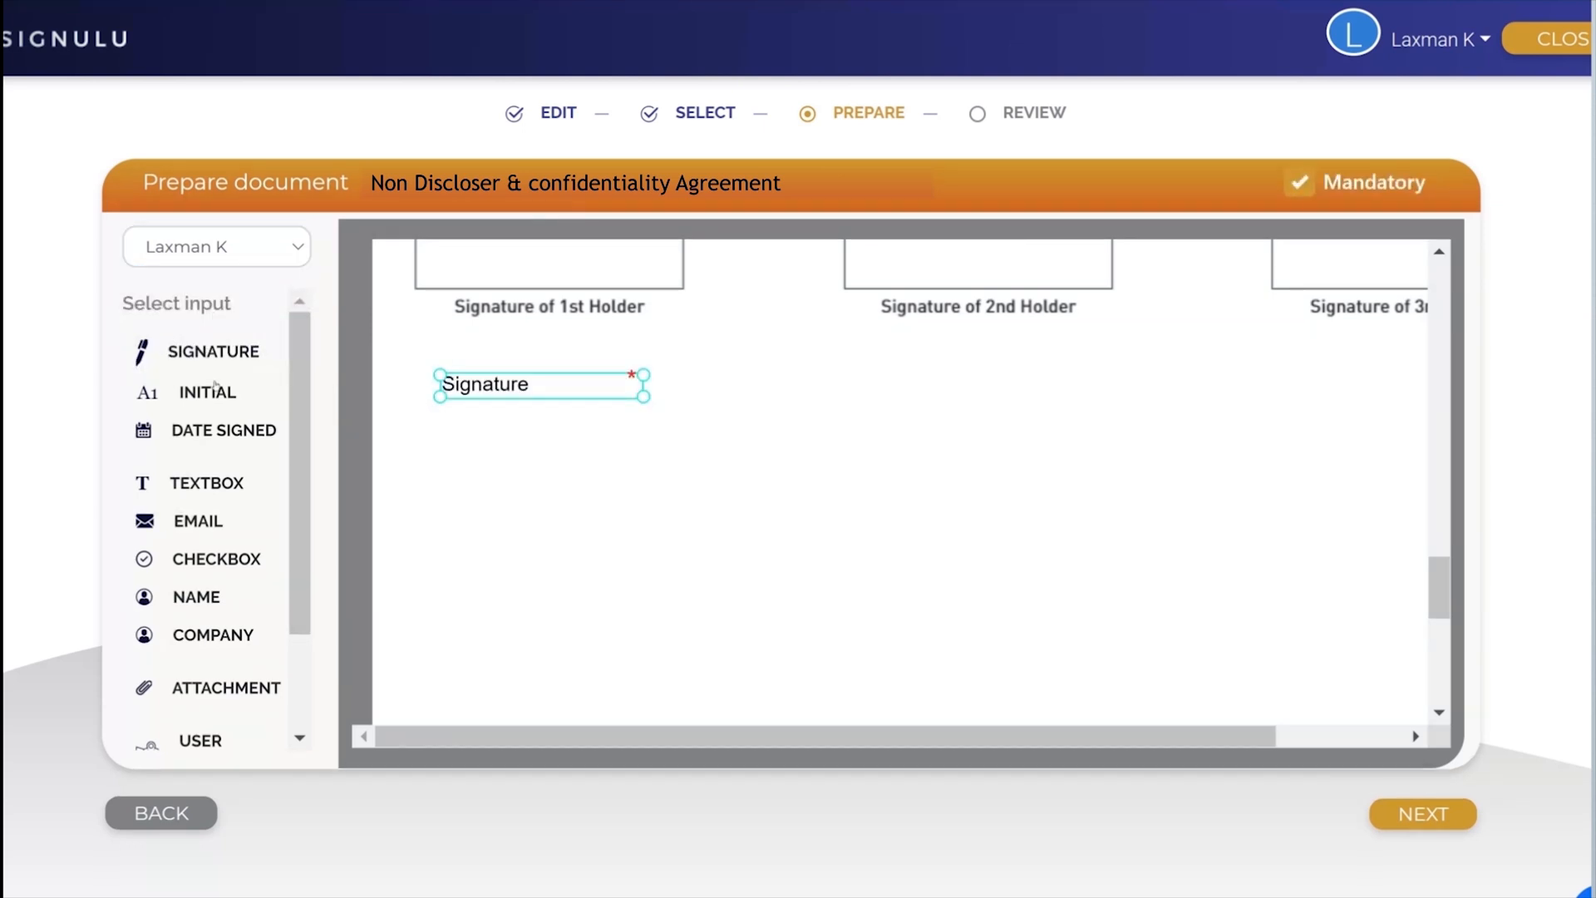
mouse_move(187, 425)
mouse_down()
mouse_move(295, 467)
mouse_move(446, 485)
mouse_move(465, 442)
mouse_up()
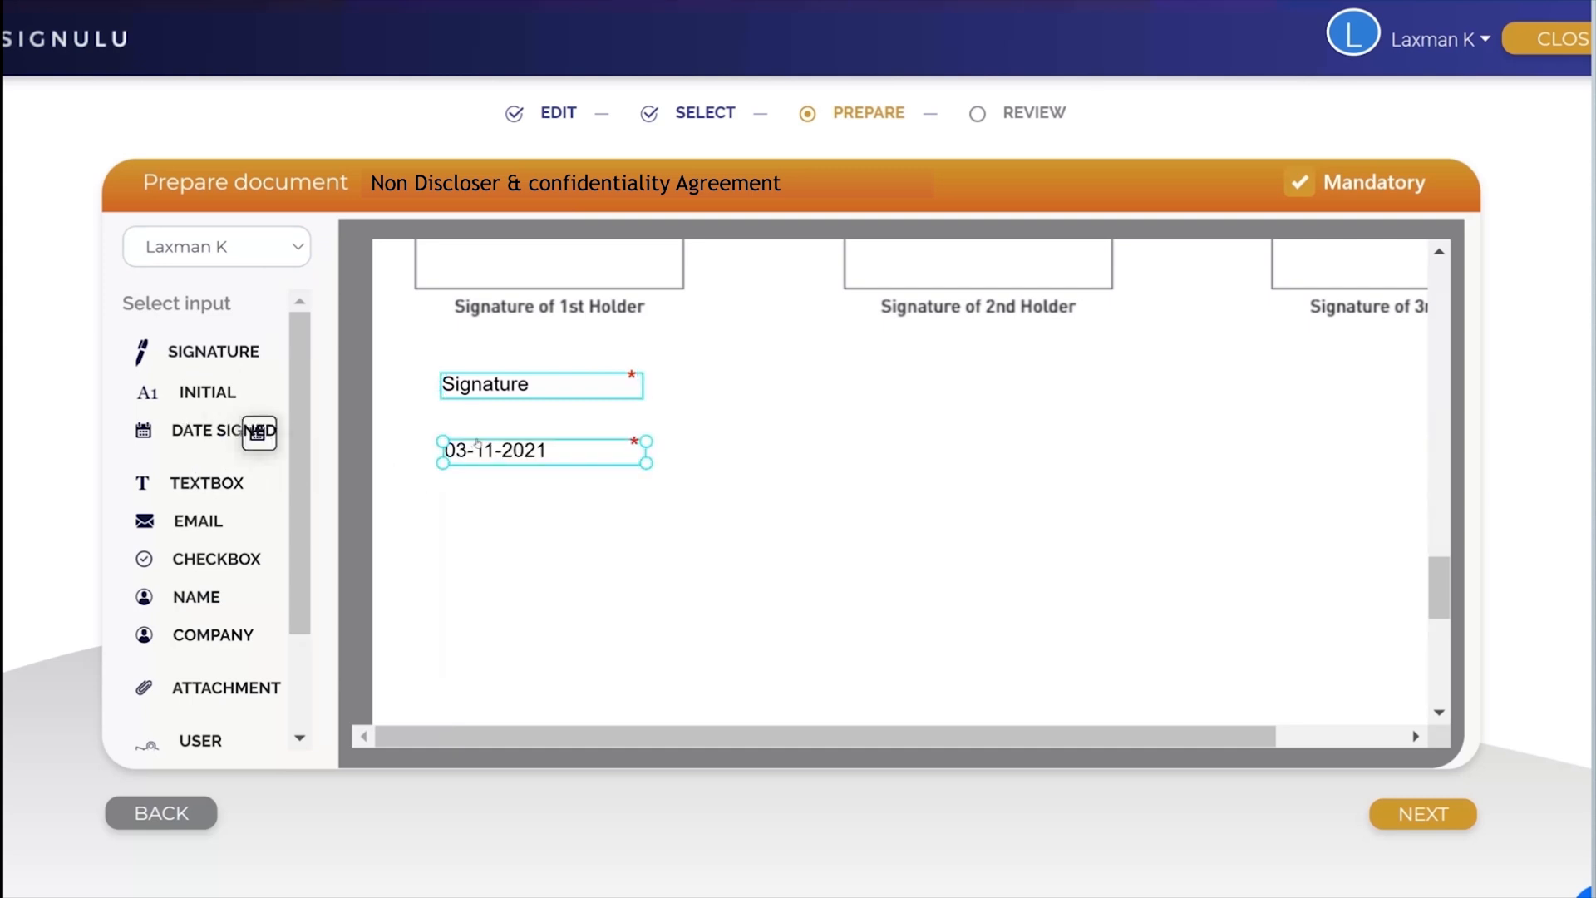
drag(181, 482, 453, 517)
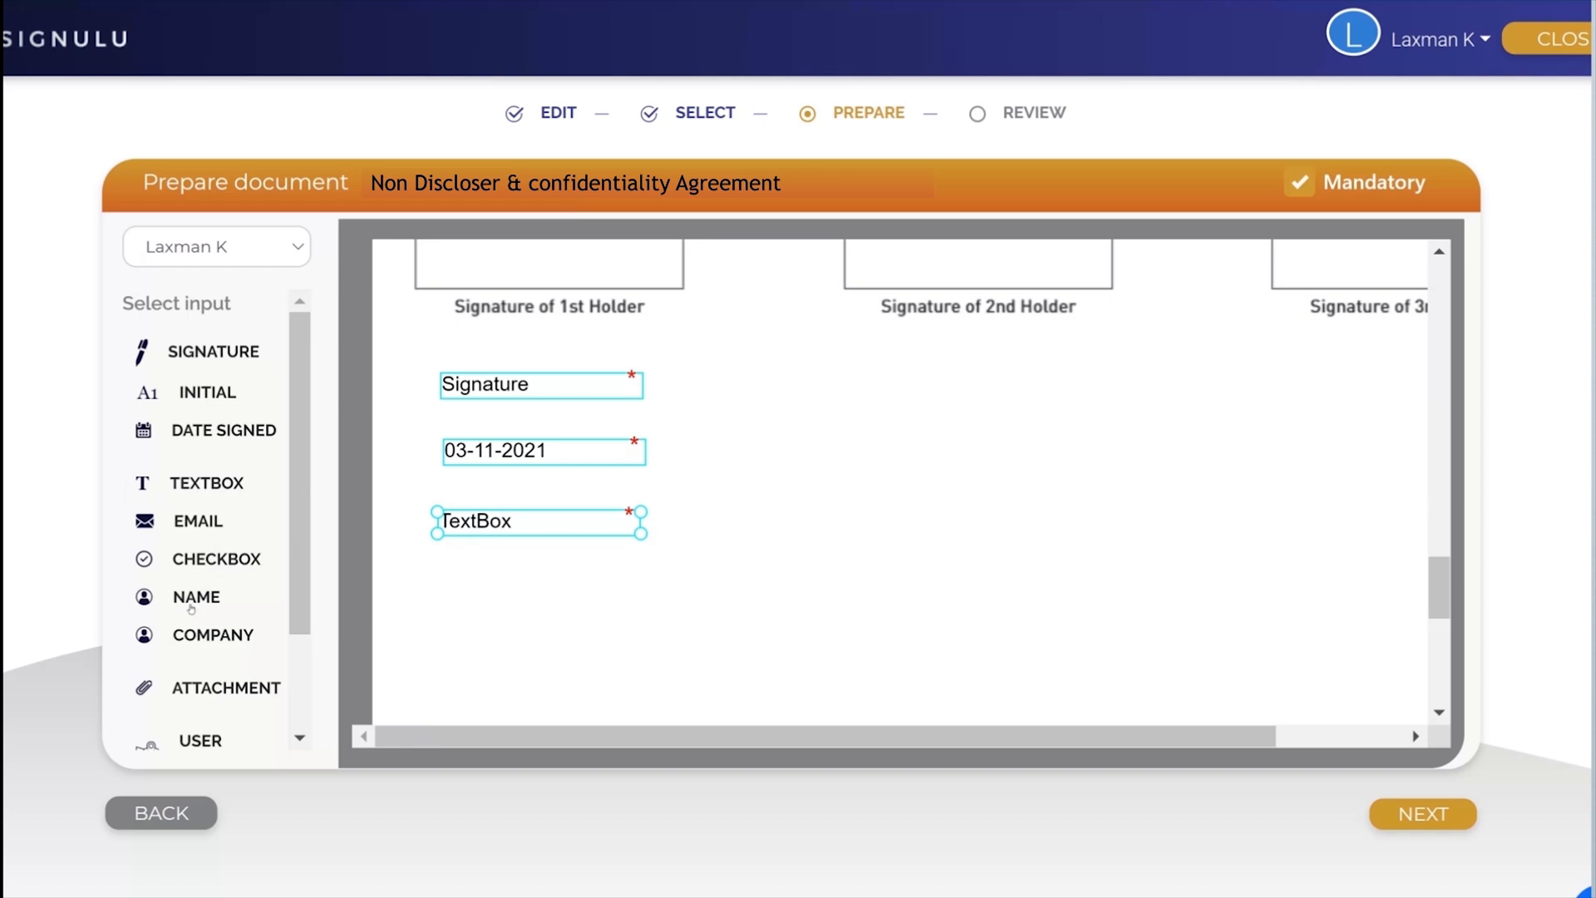
drag(202, 594, 476, 578)
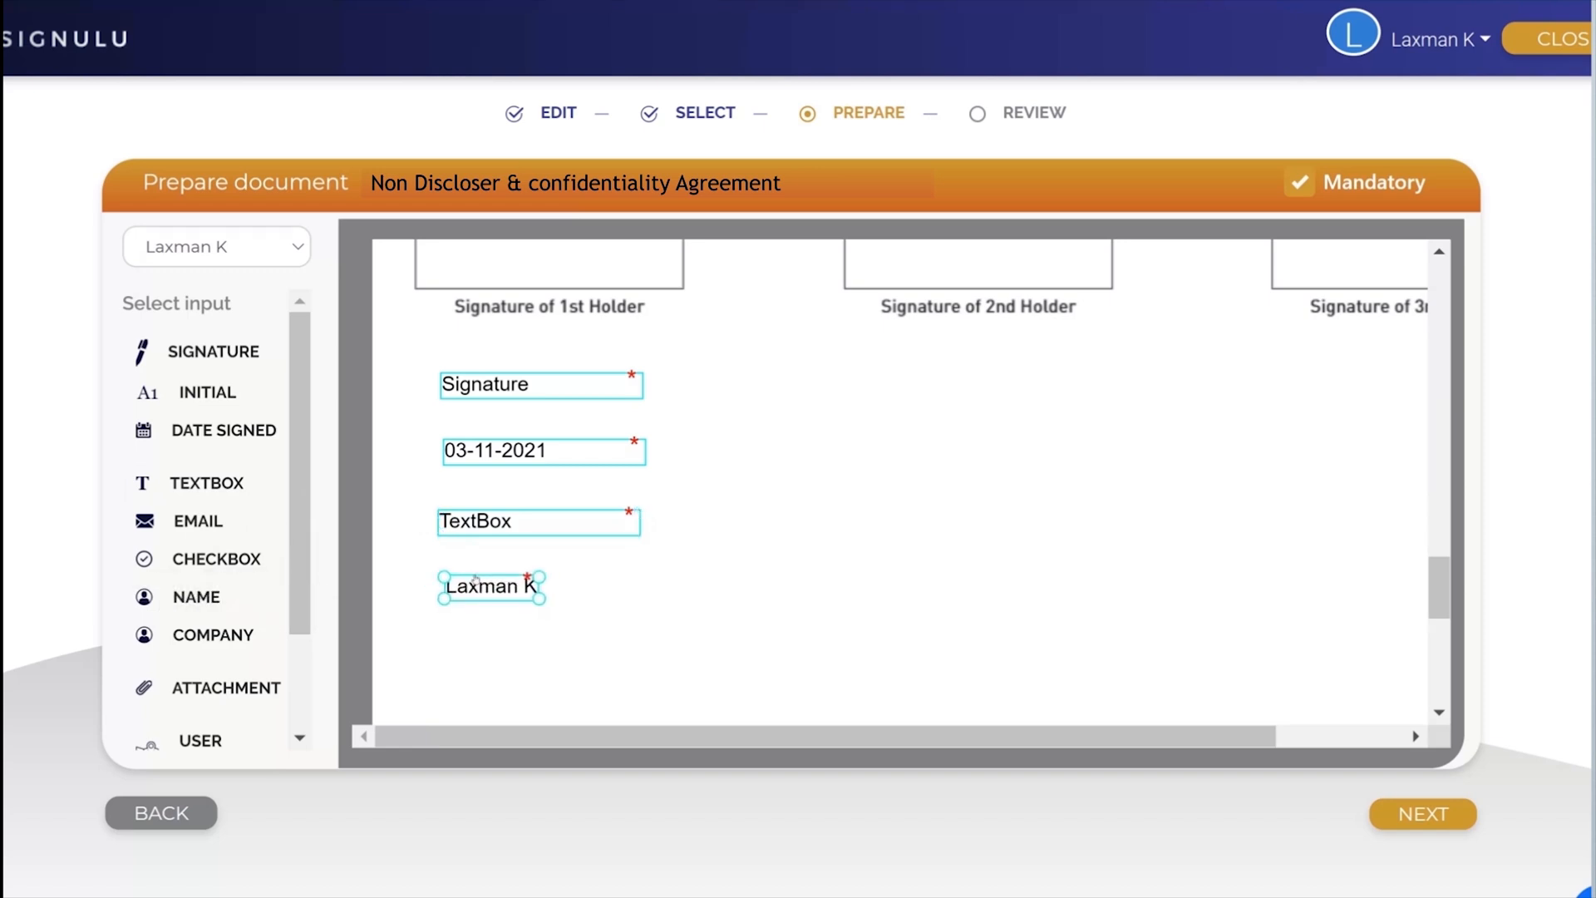
Step: Place Signature, Date Signed, TextBox and Name fields for the second recipient below "Signature of 2nd Holder"
click(295, 246)
click(249, 297)
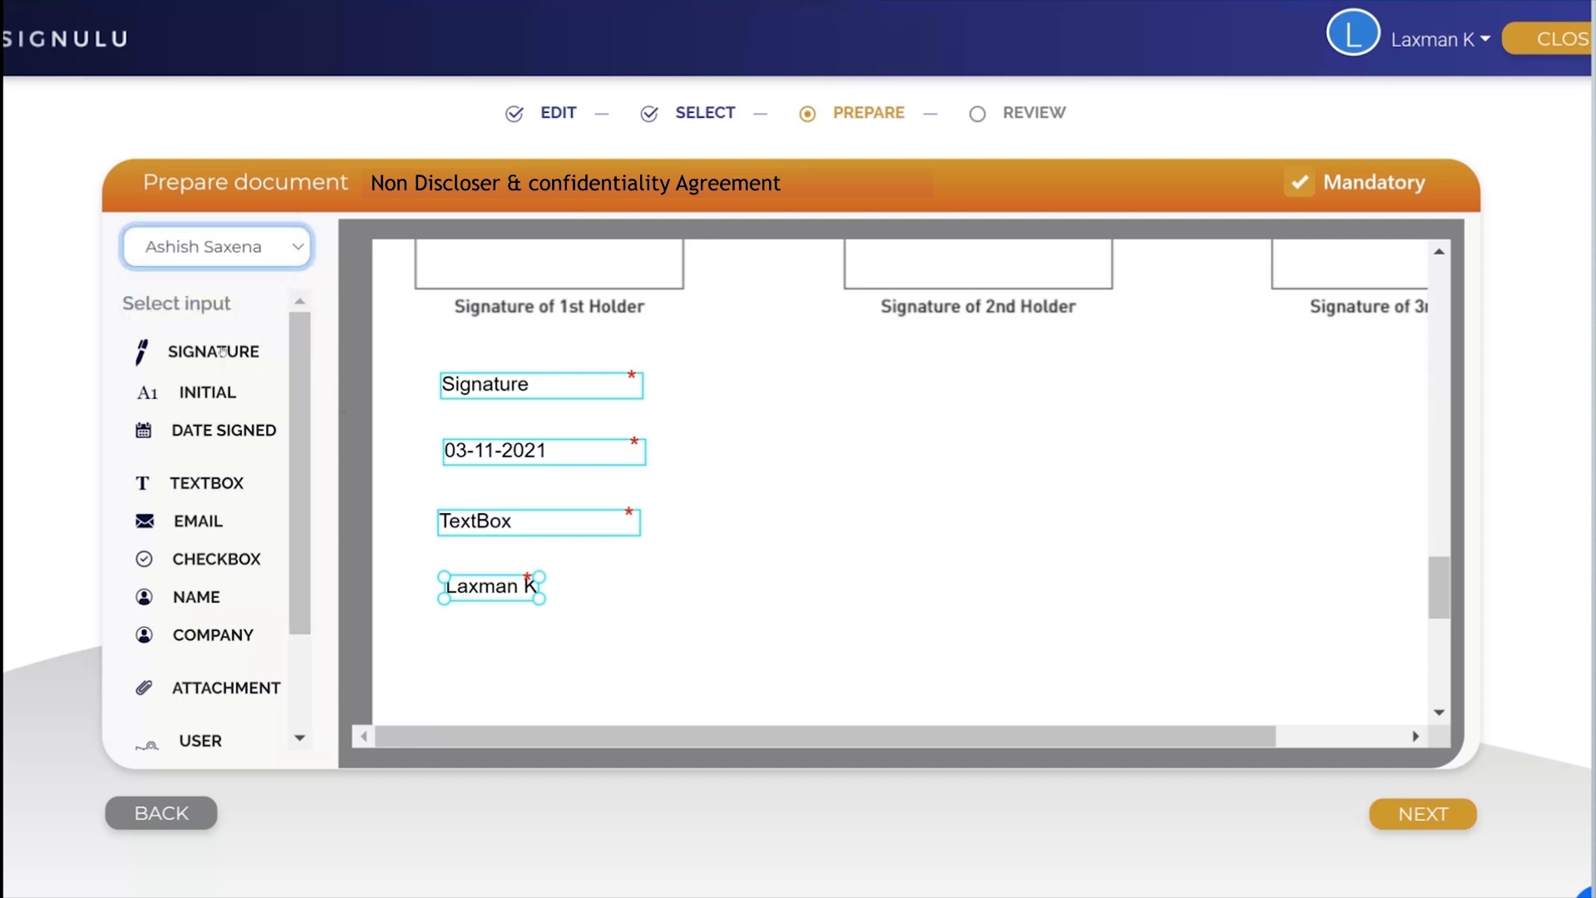
click(995, 378)
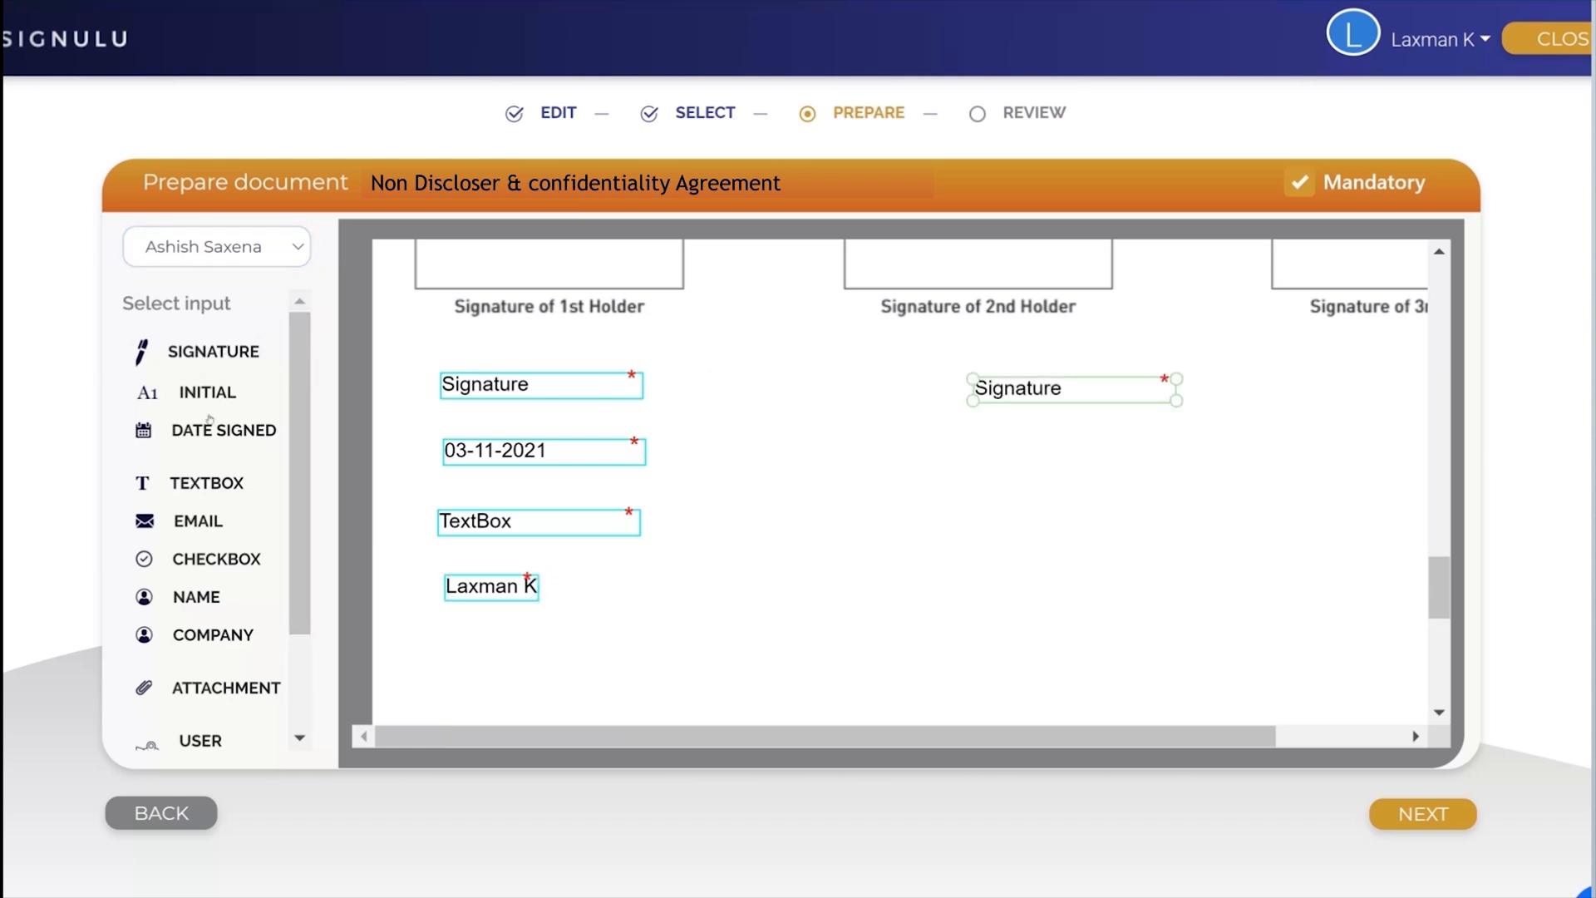
mouse_move(212, 428)
mouse_down()
mouse_move(856, 392)
mouse_move(1003, 440)
mouse_move(986, 442)
mouse_up()
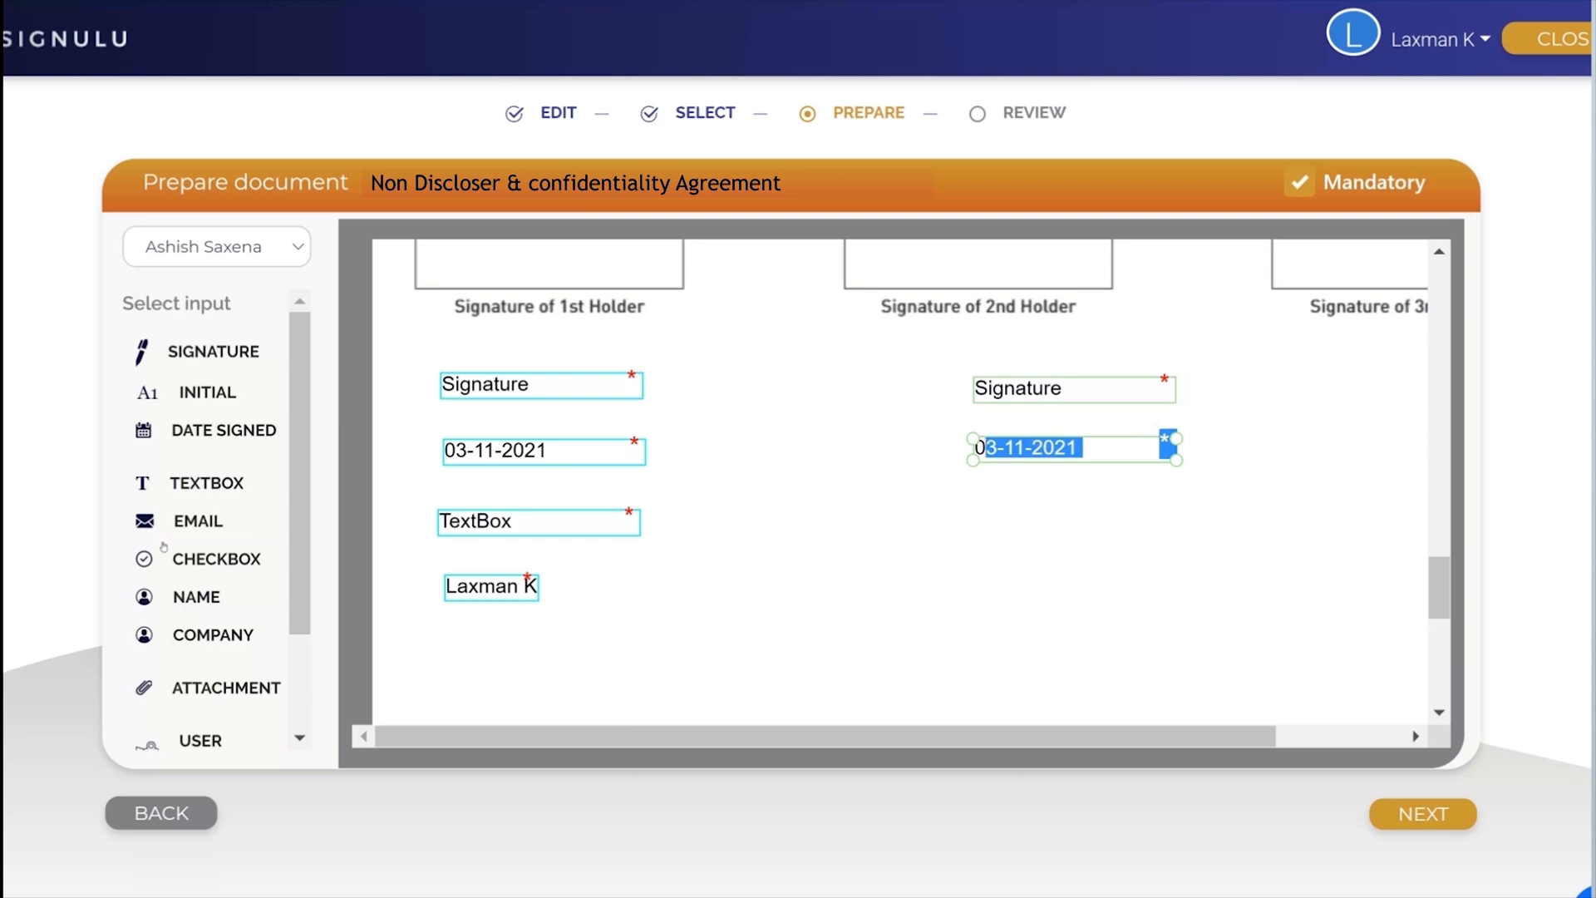
drag(187, 483, 994, 502)
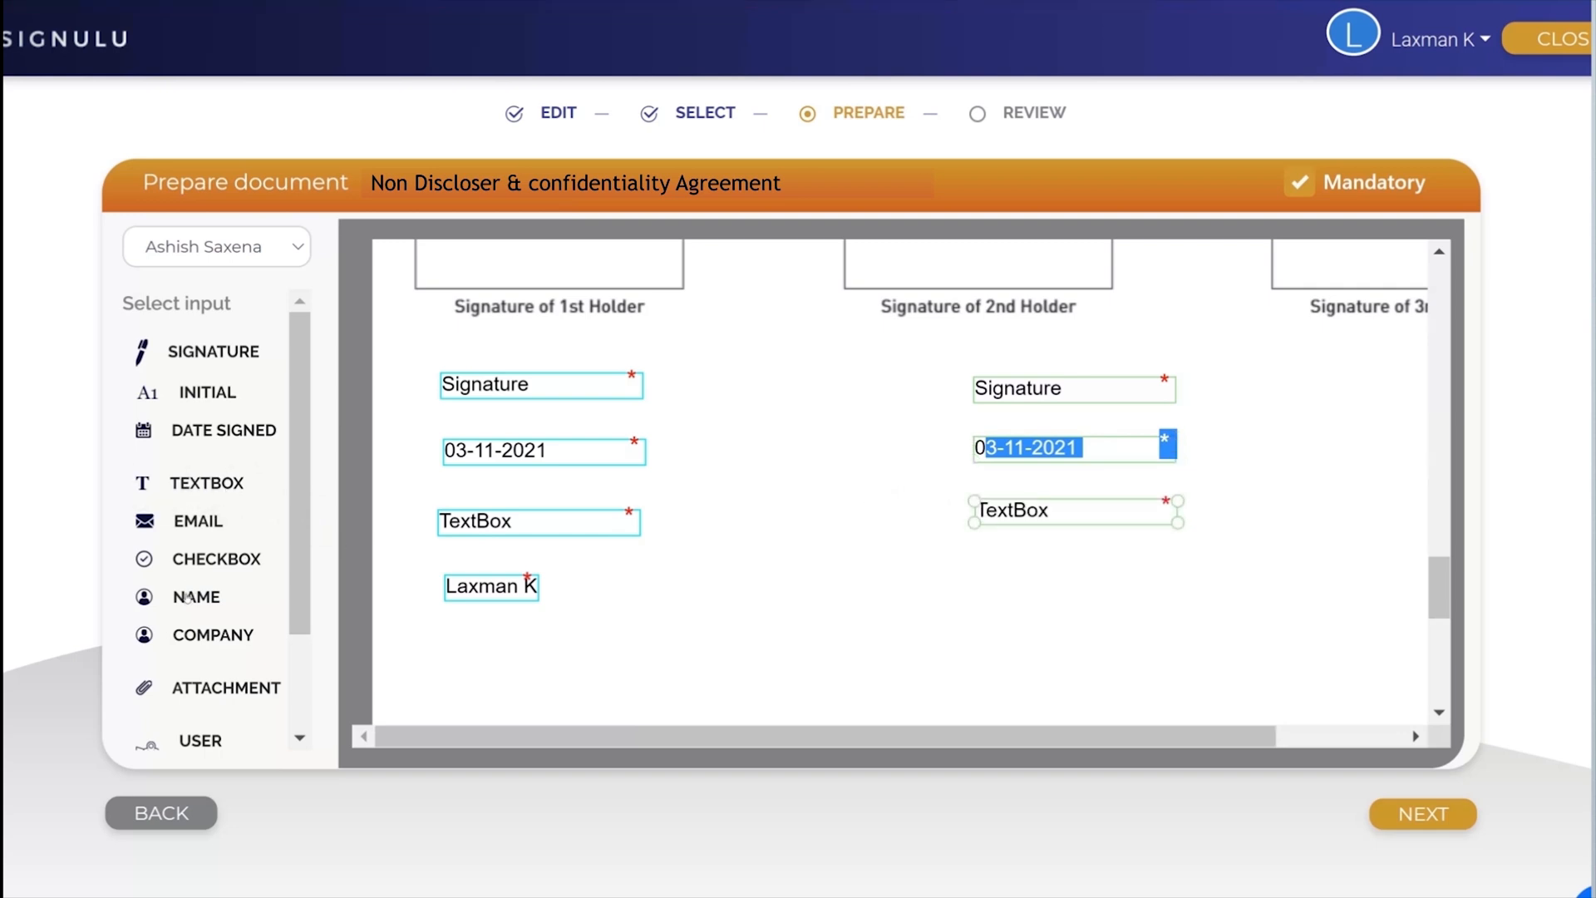
drag(192, 597, 985, 575)
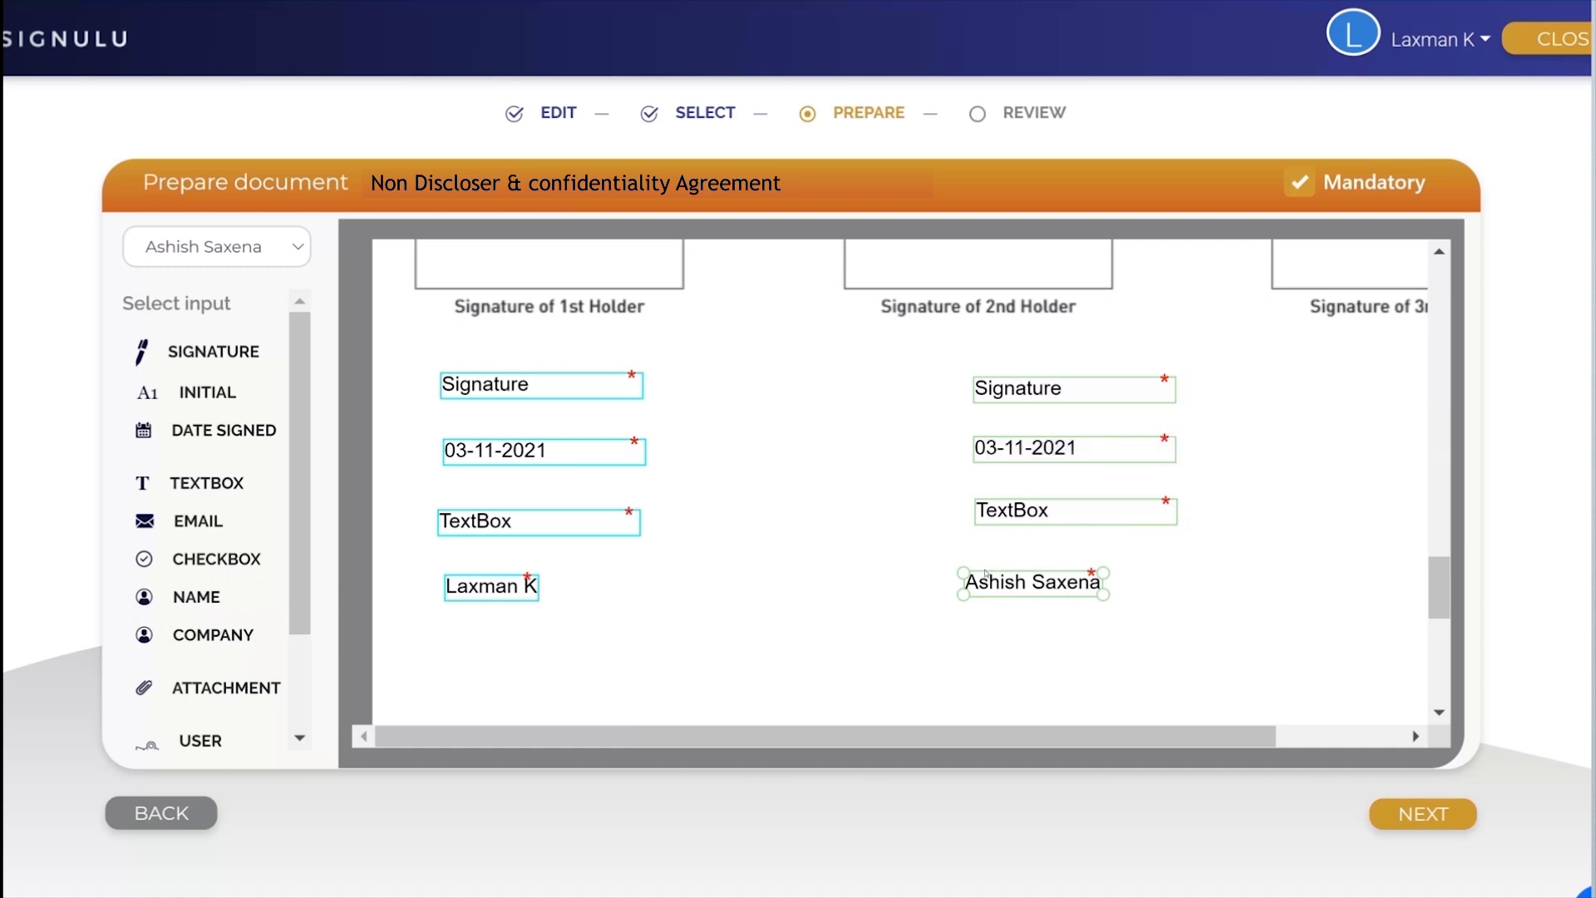
Step: Align the second recipient's Name and TextBox fields under the Signature field, keeping the TextBox mandatory
drag(984, 574, 997, 575)
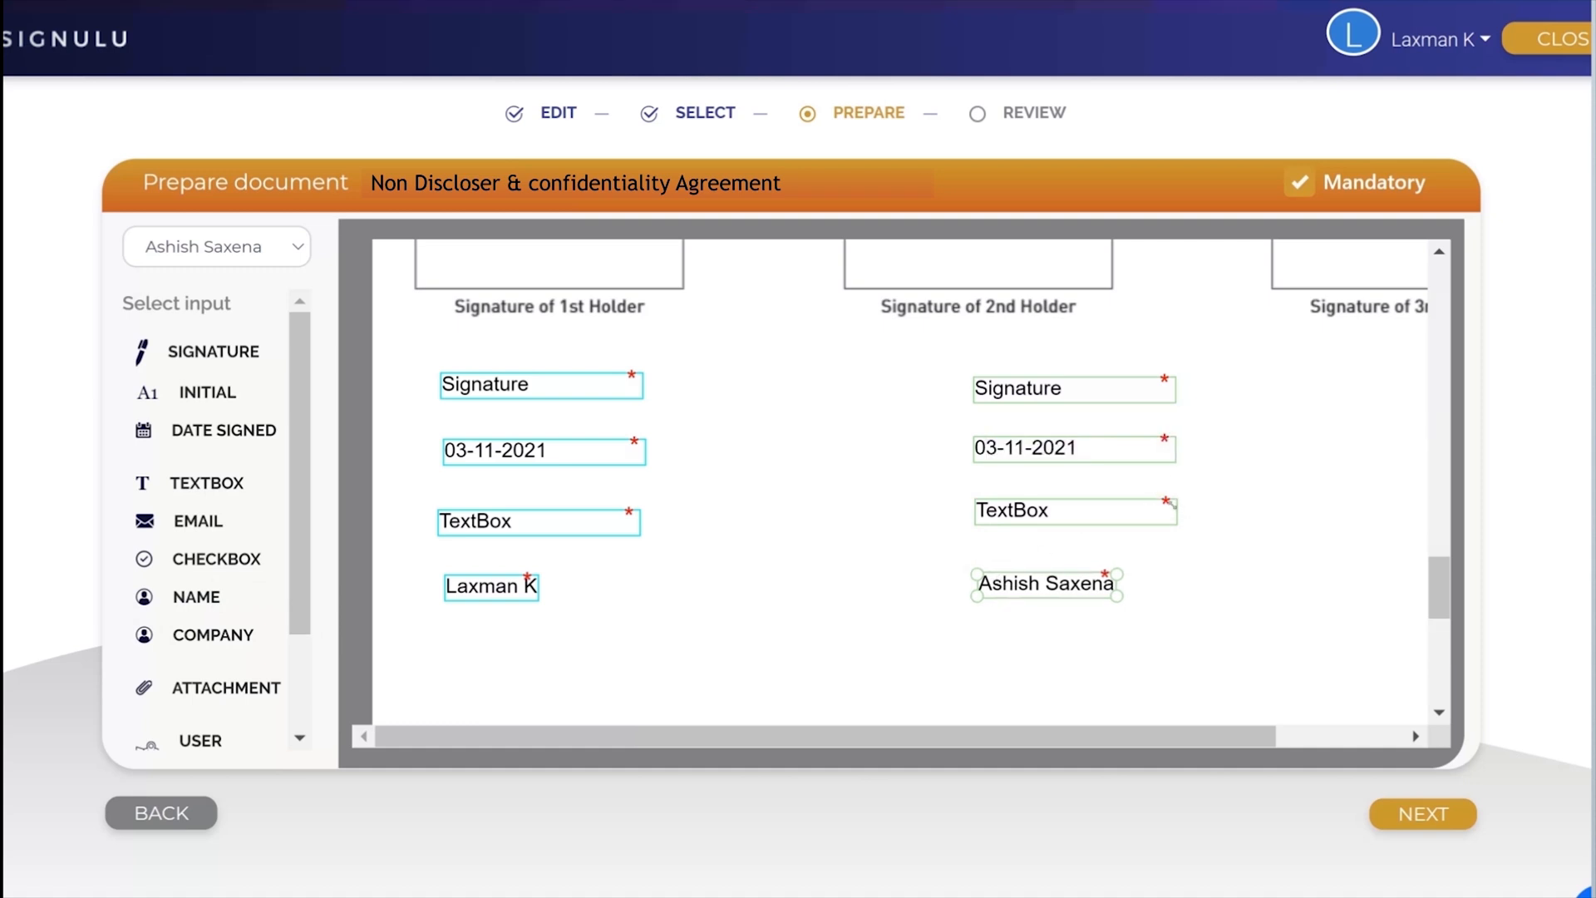
double_click(1055, 502)
drag(1015, 582, 1016, 582)
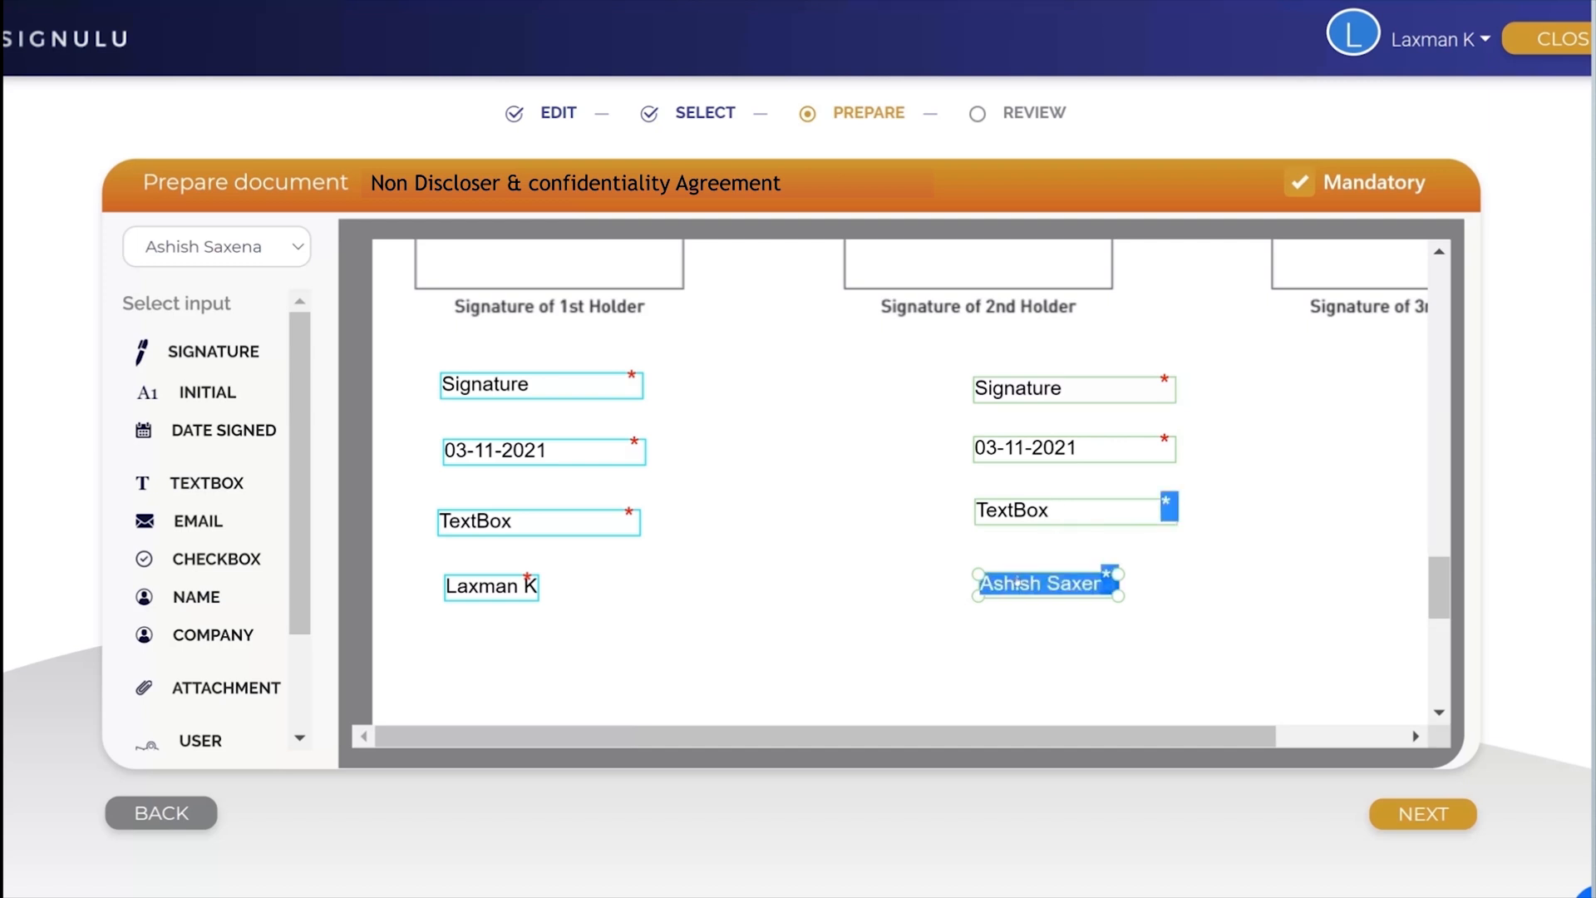
drag(1014, 581, 1015, 583)
click(1023, 510)
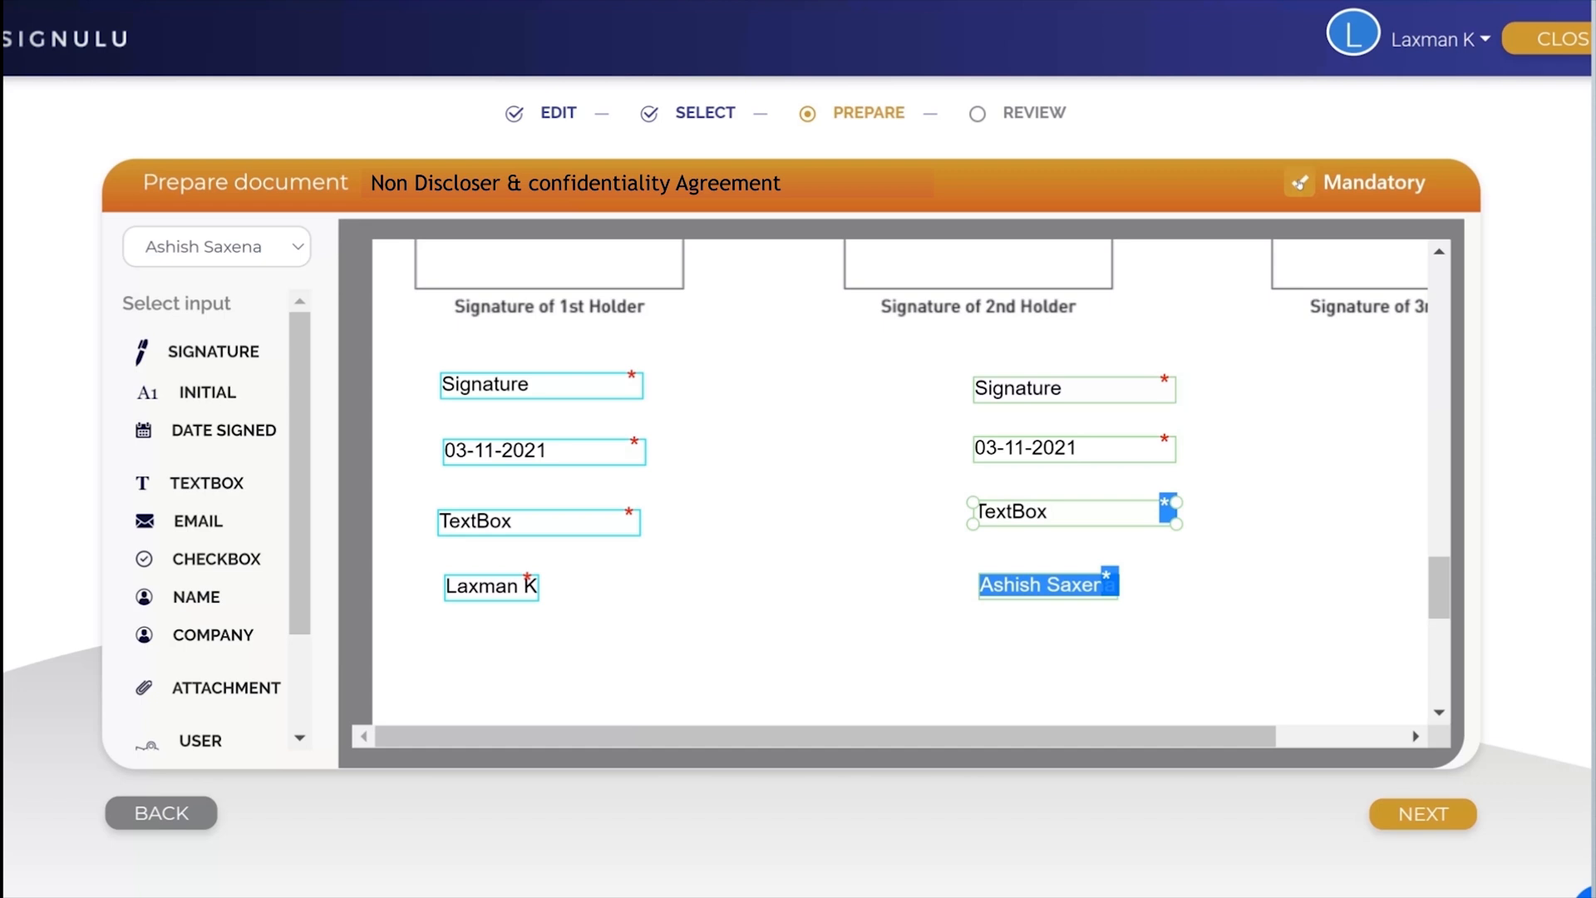
click(1299, 185)
click(1299, 184)
Step: Review the prepared agreement and submit it with "Approve instantly when all recipients approve", sending it to the recipients
click(1424, 815)
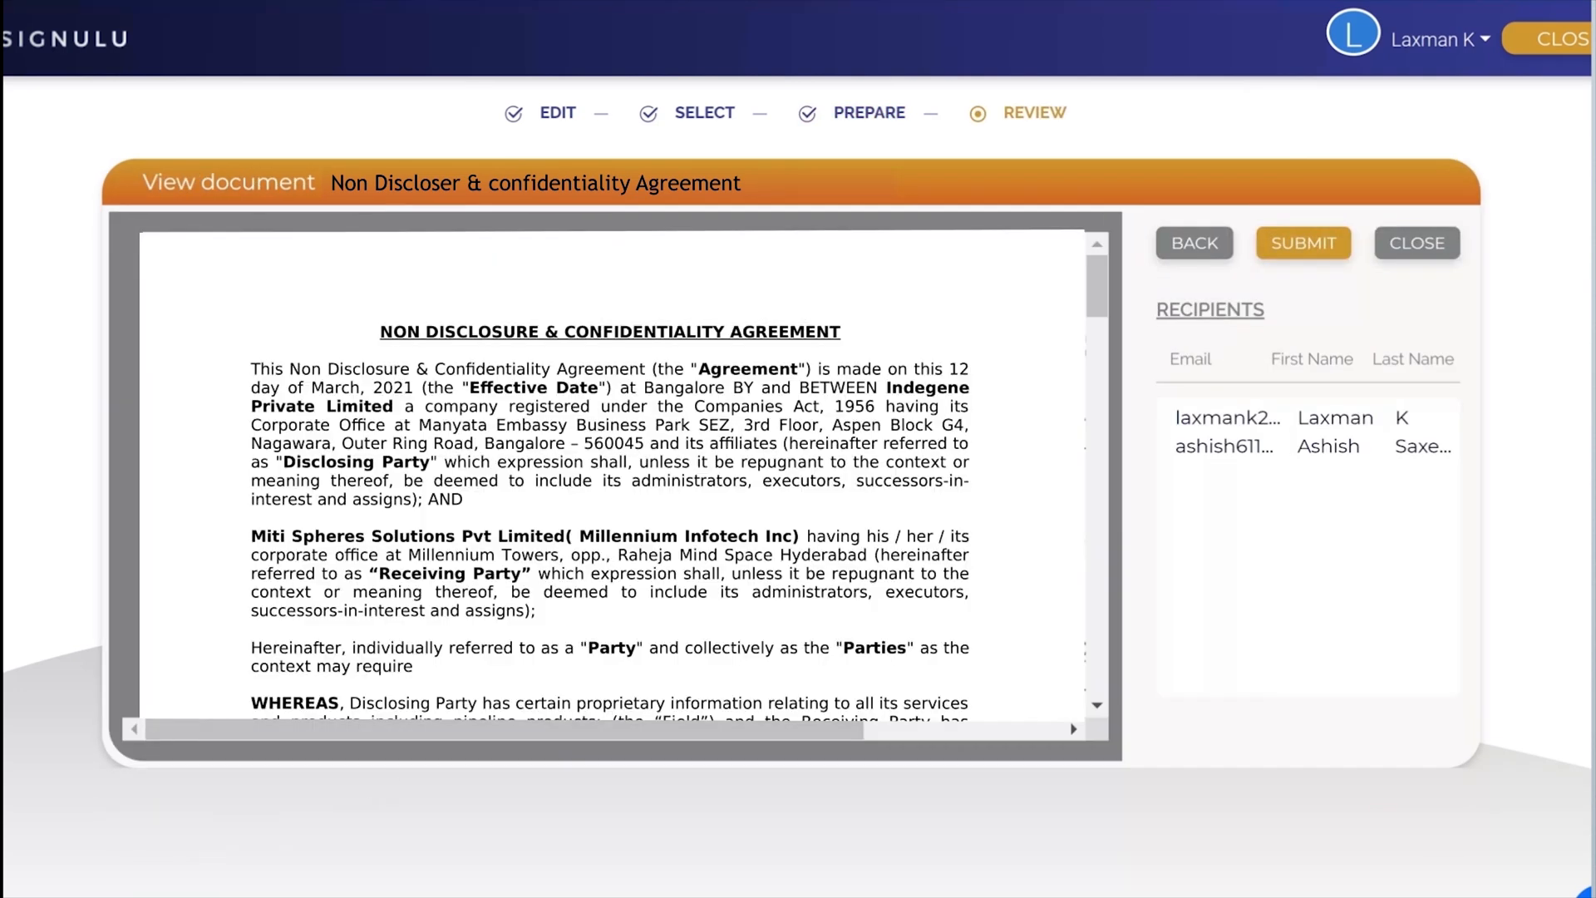
scroll(642, 481, down, 15)
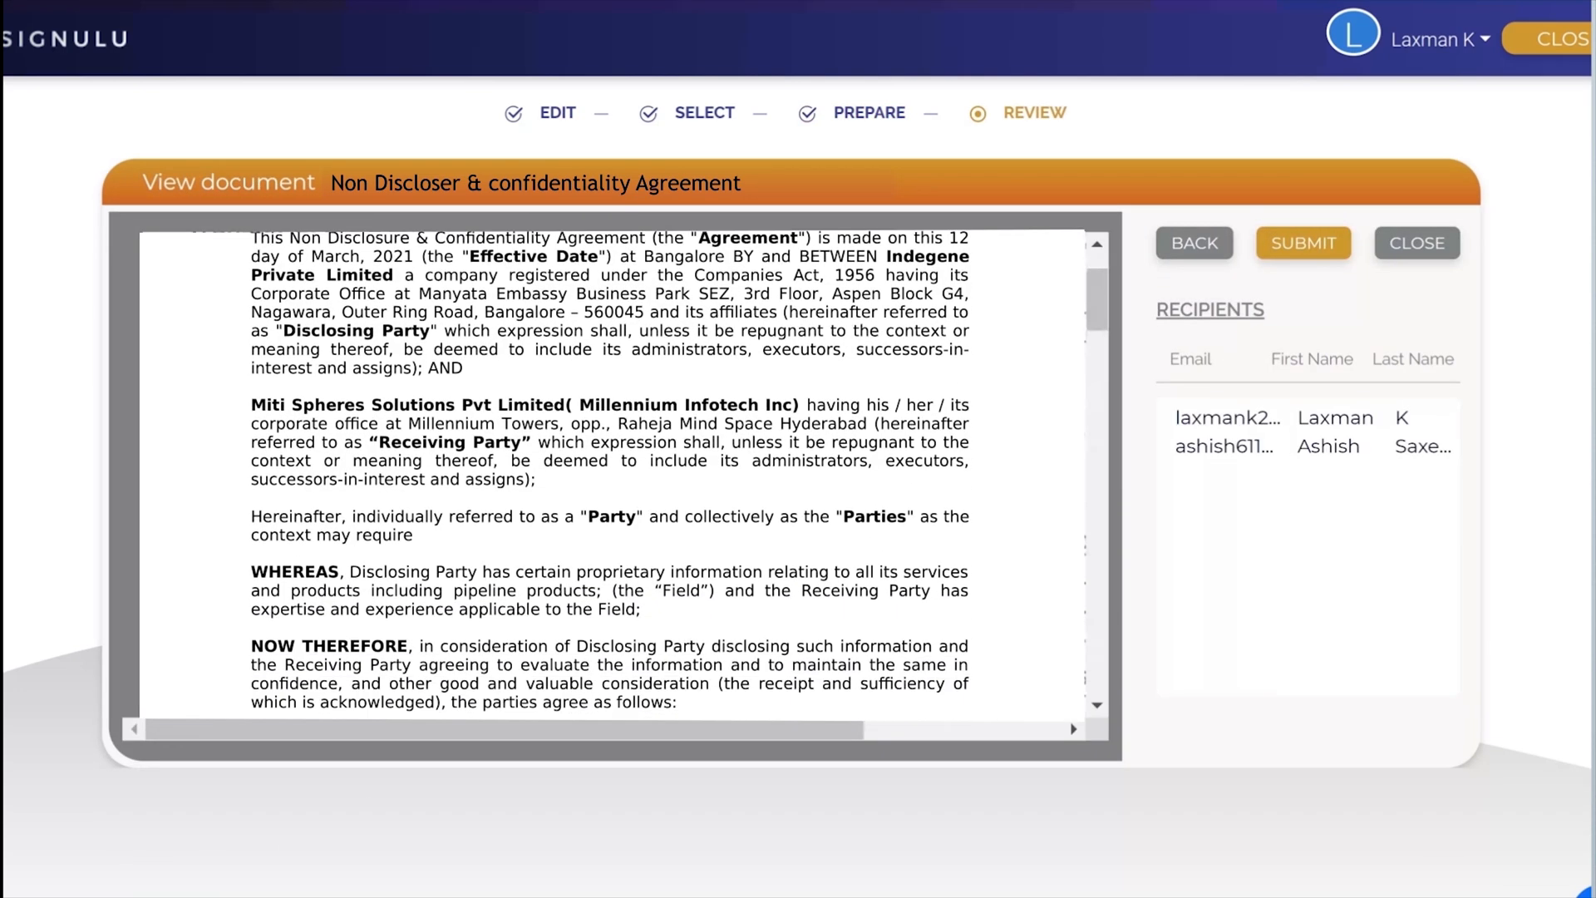
scroll(643, 481, down, 10)
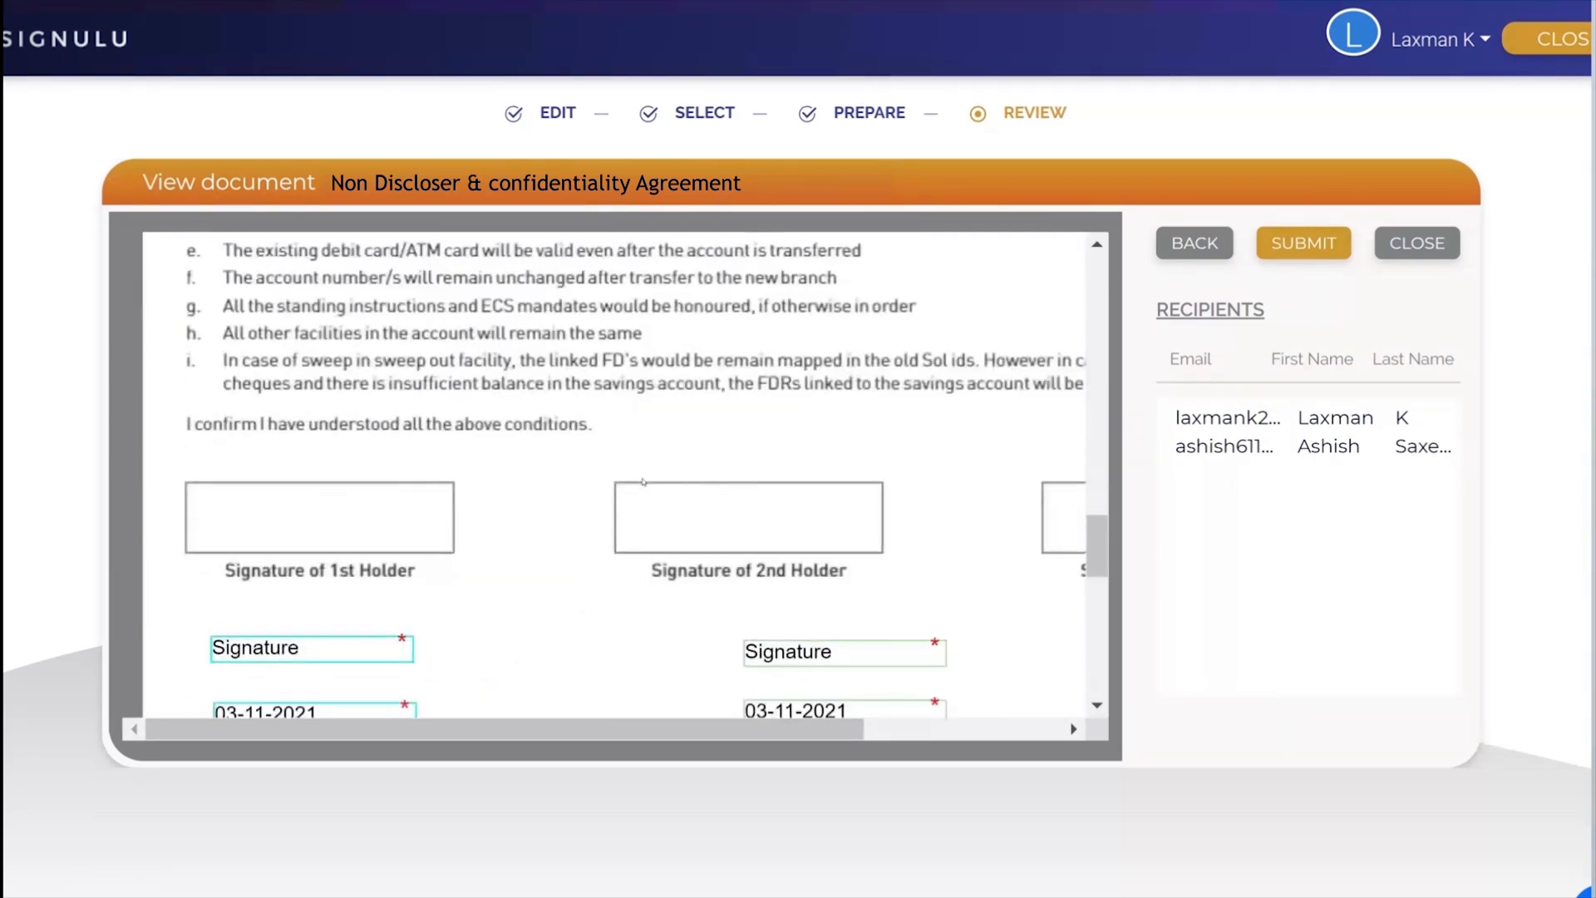
scroll(414, 367, up, 2)
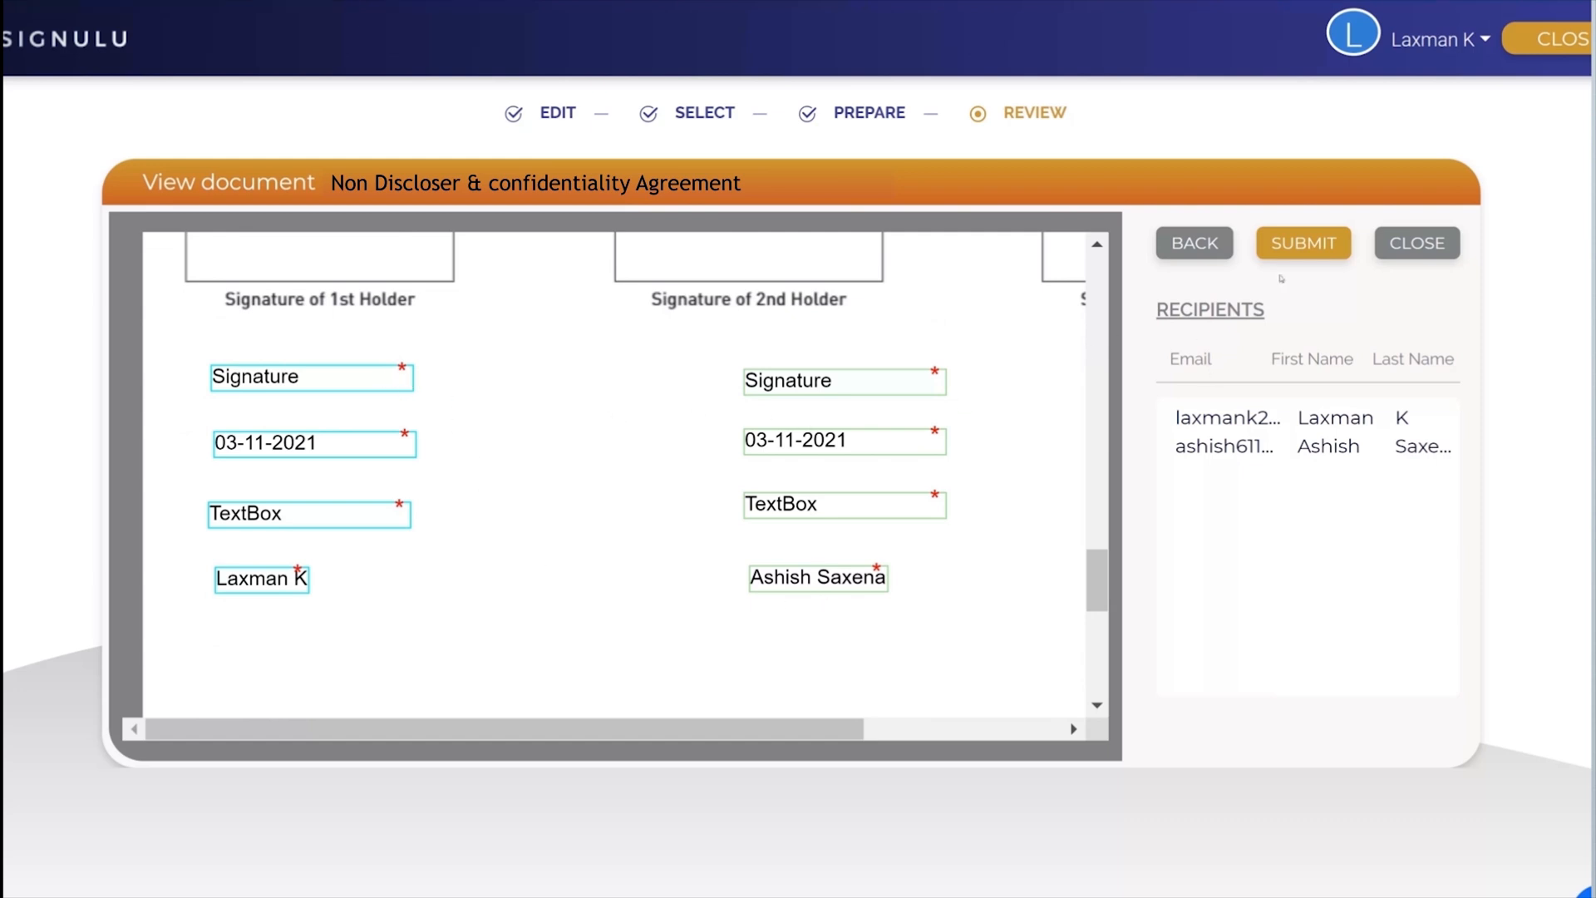
scroll(1048, 421, up, 12)
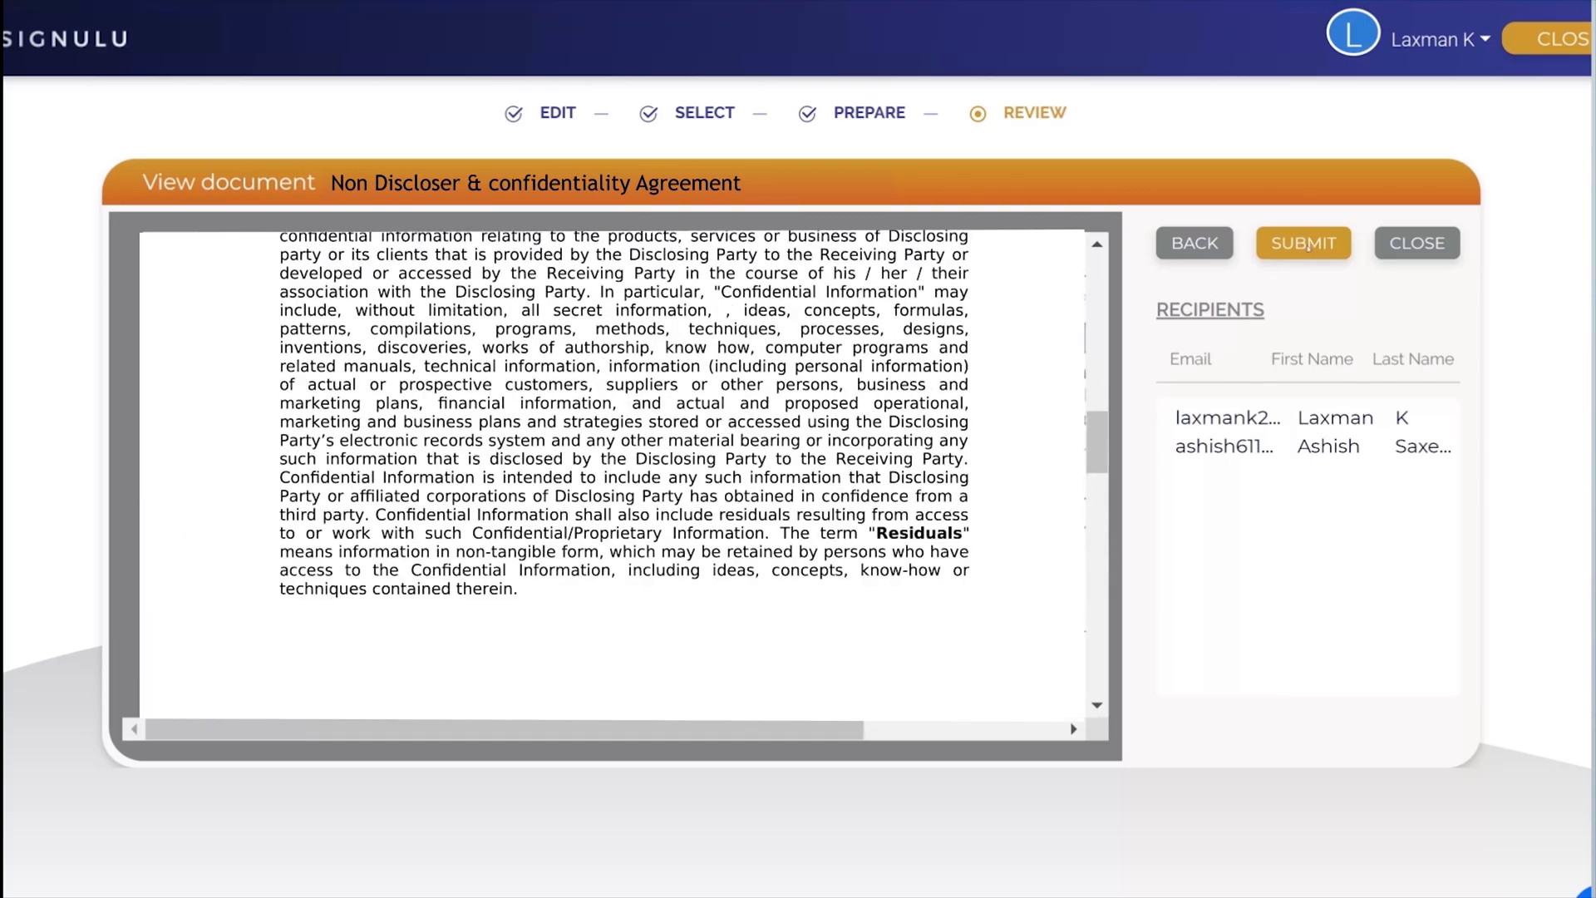
click(1307, 248)
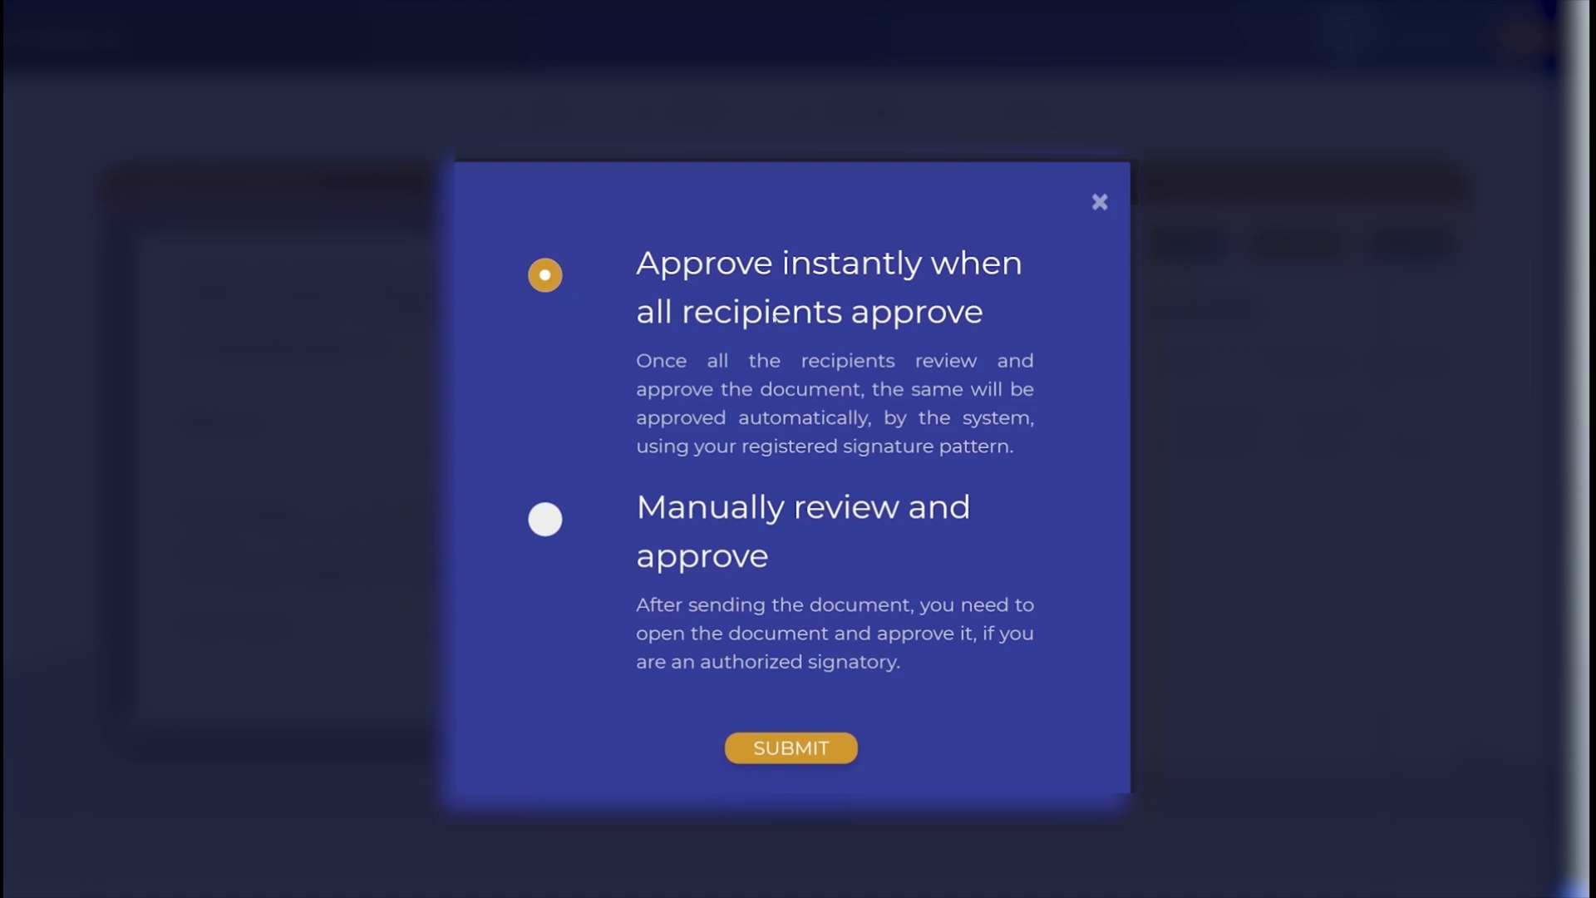
click(803, 749)
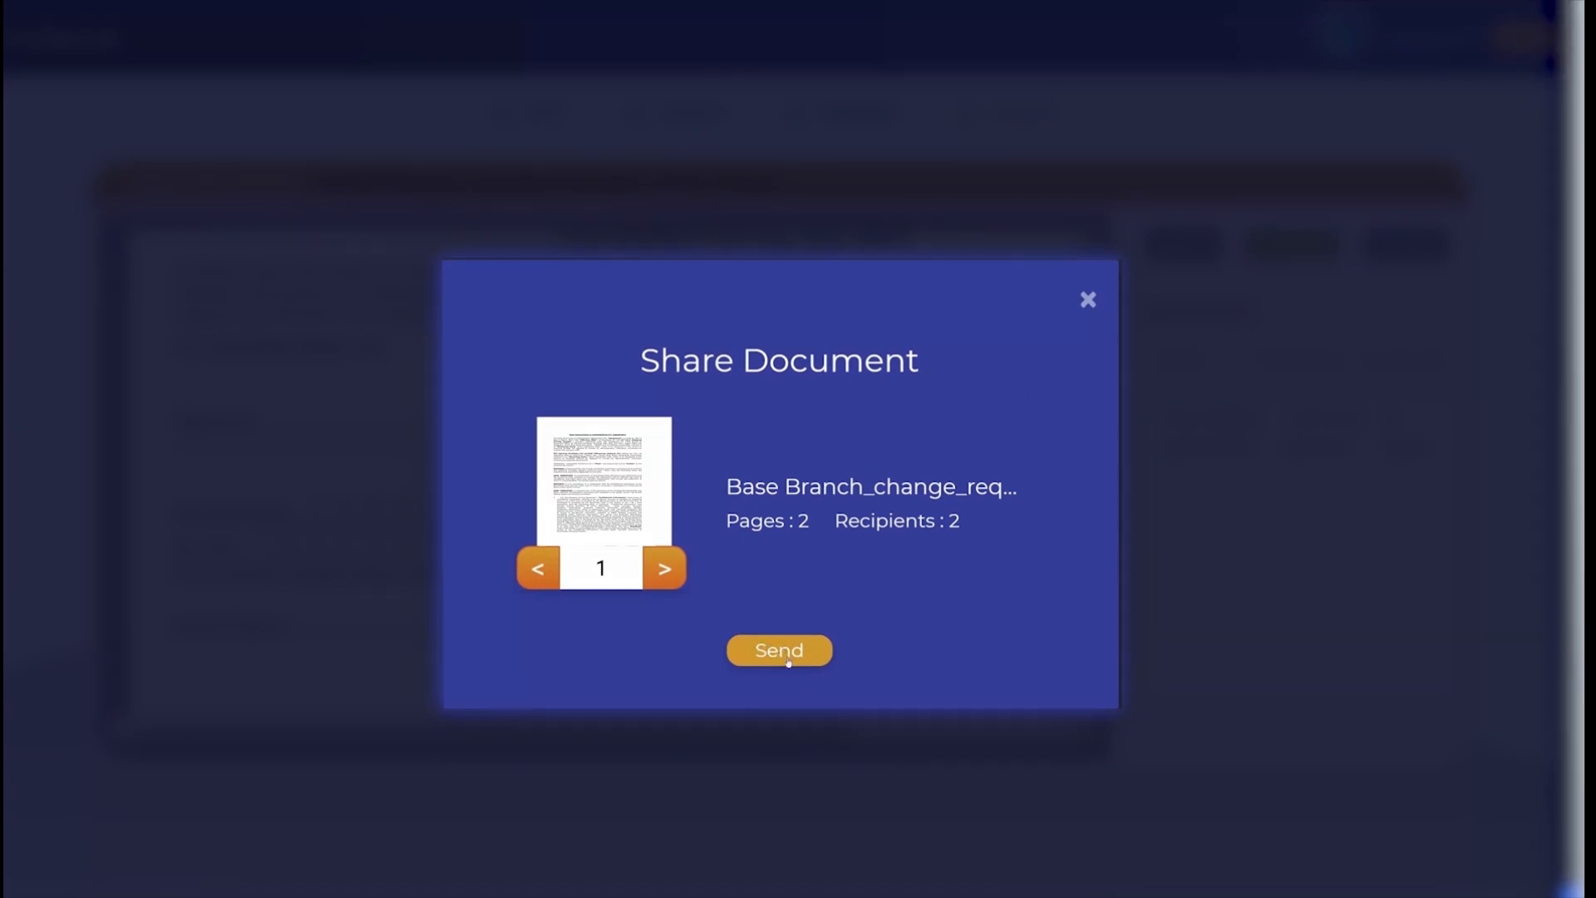
click(778, 650)
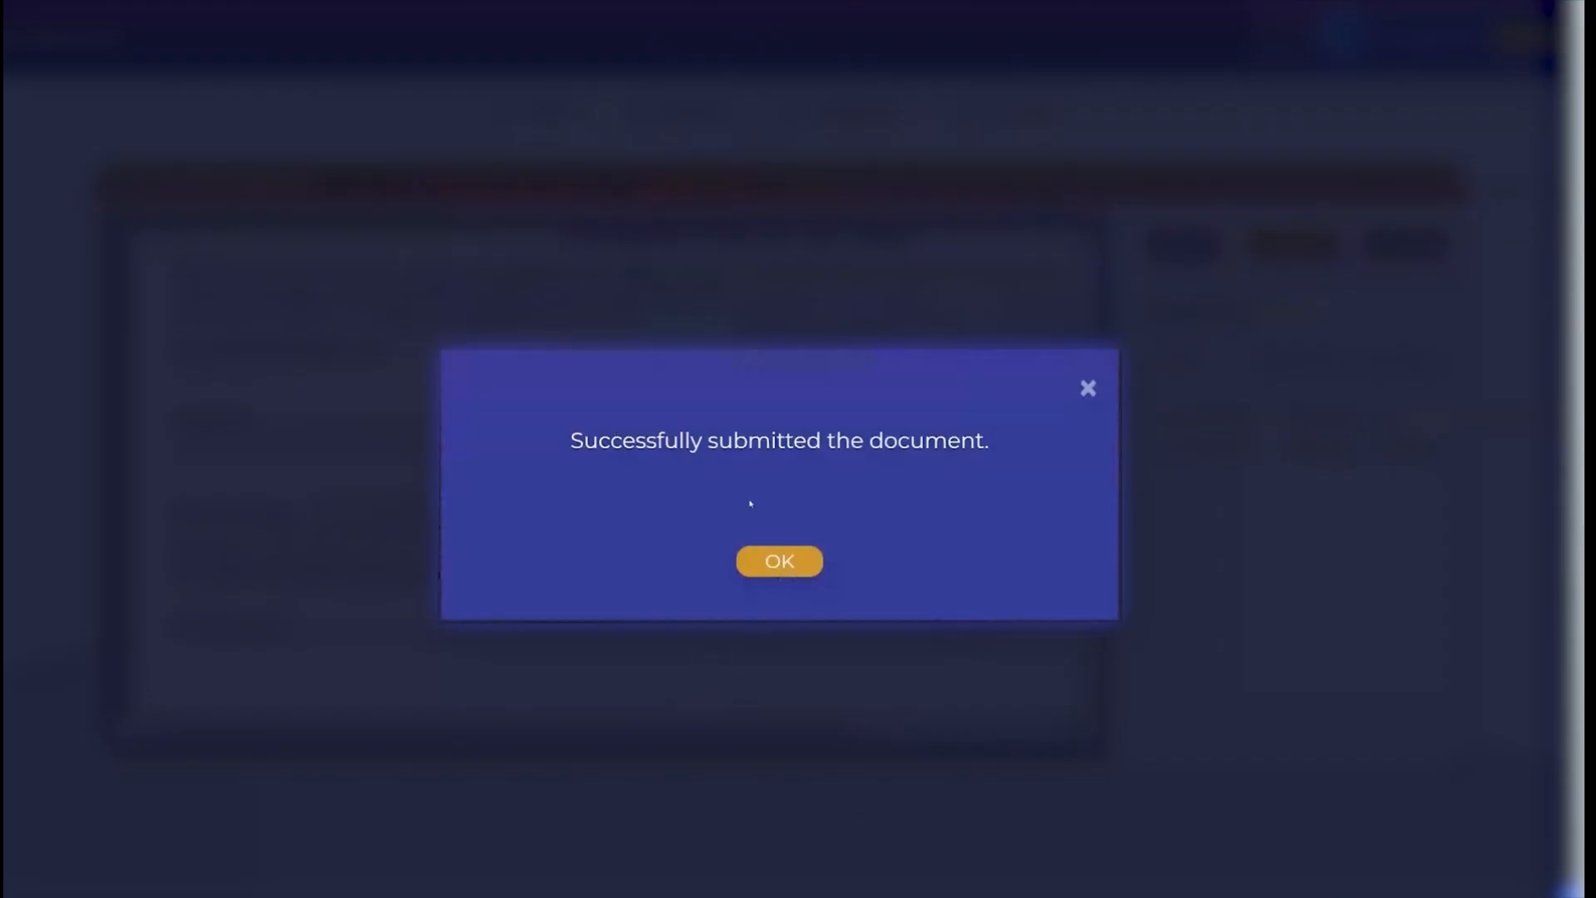
click(785, 562)
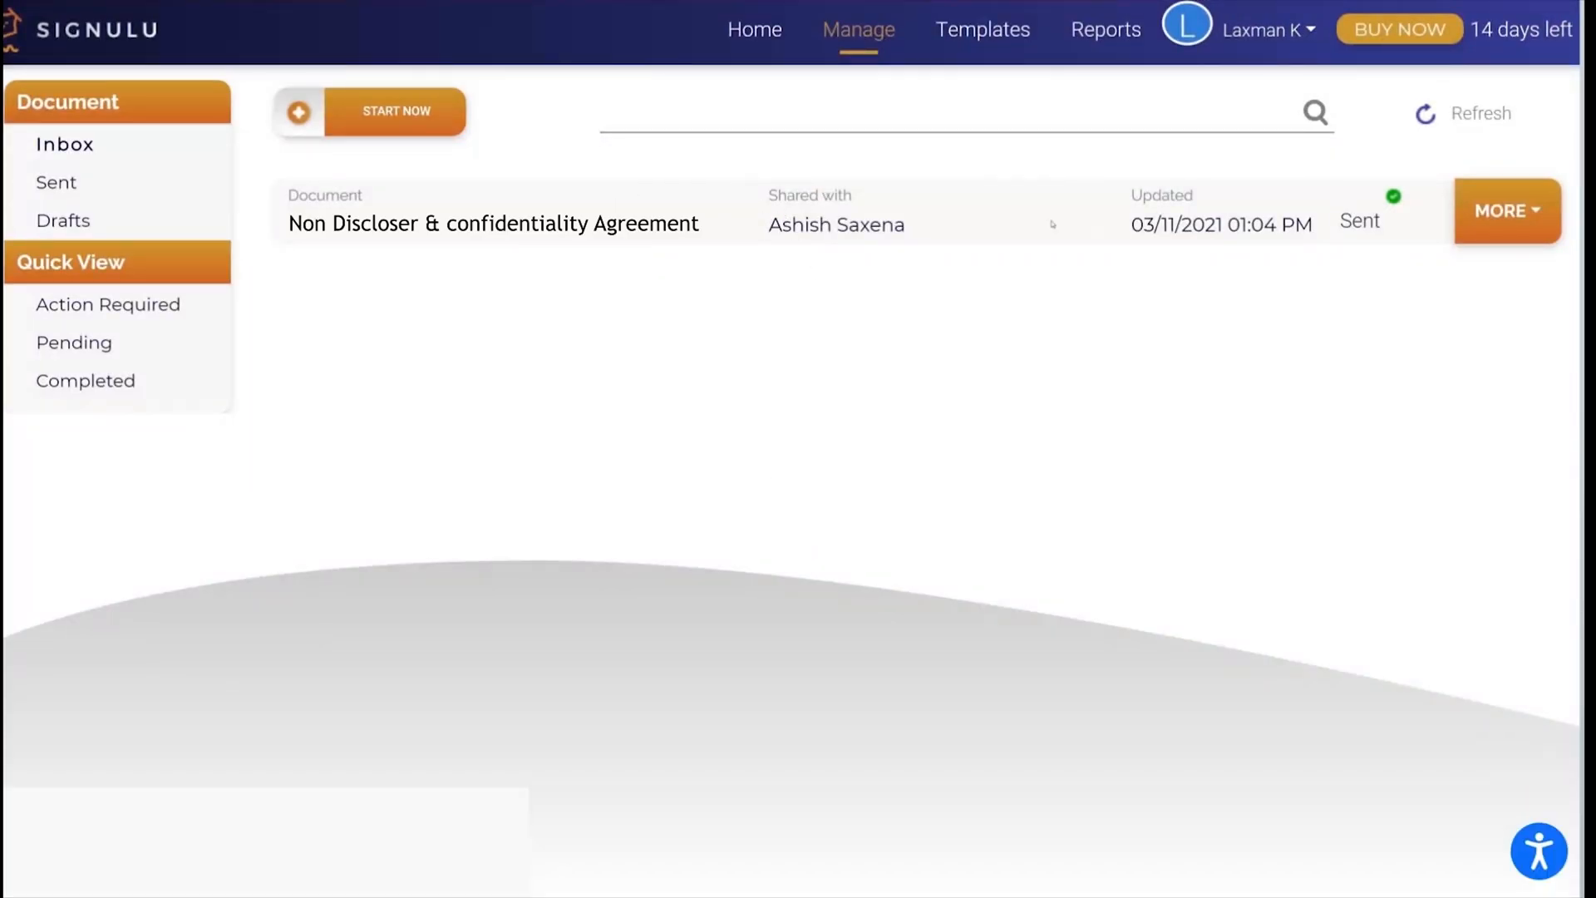
Step: Open the sent agreement for approval and fill the account owner's signature field with the second listed signature style
click(1478, 202)
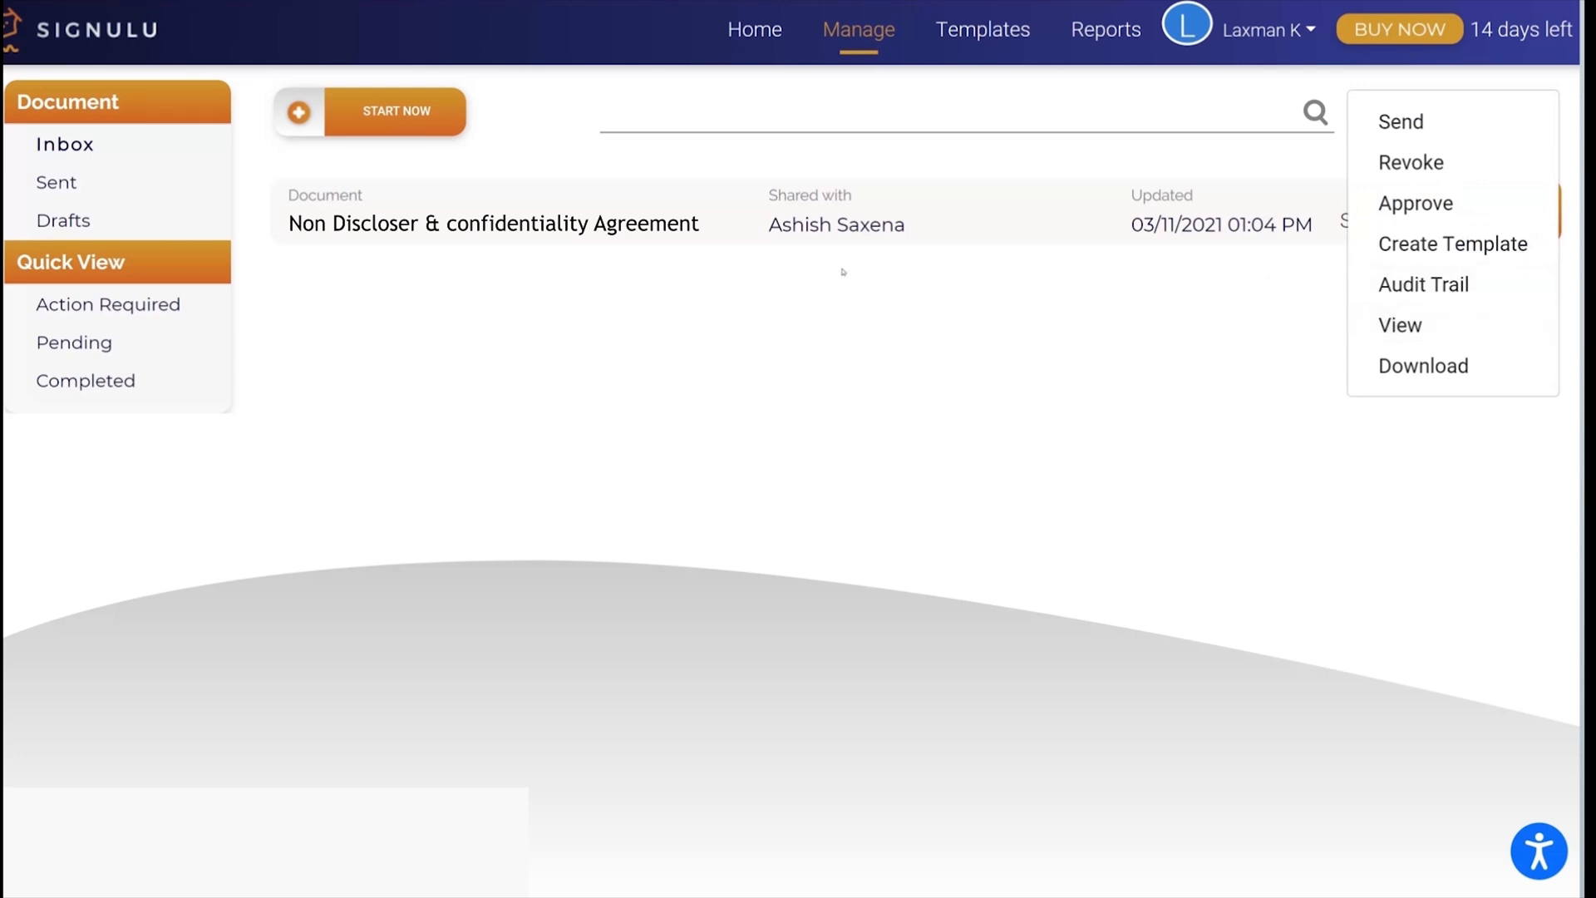
click(1189, 292)
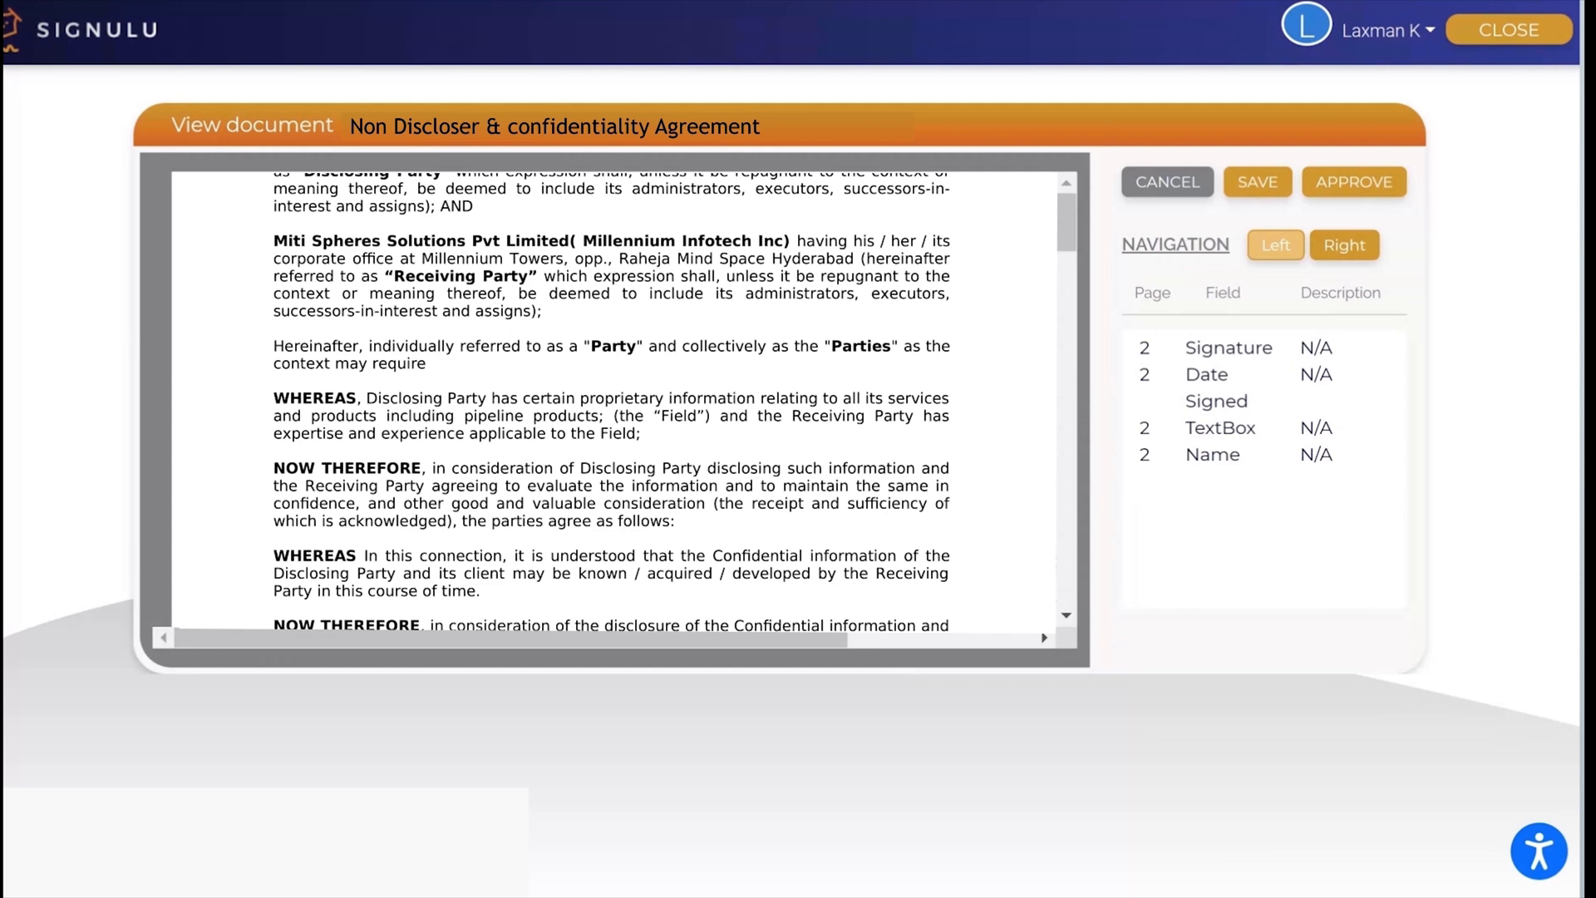
scroll(834, 409, down, 20)
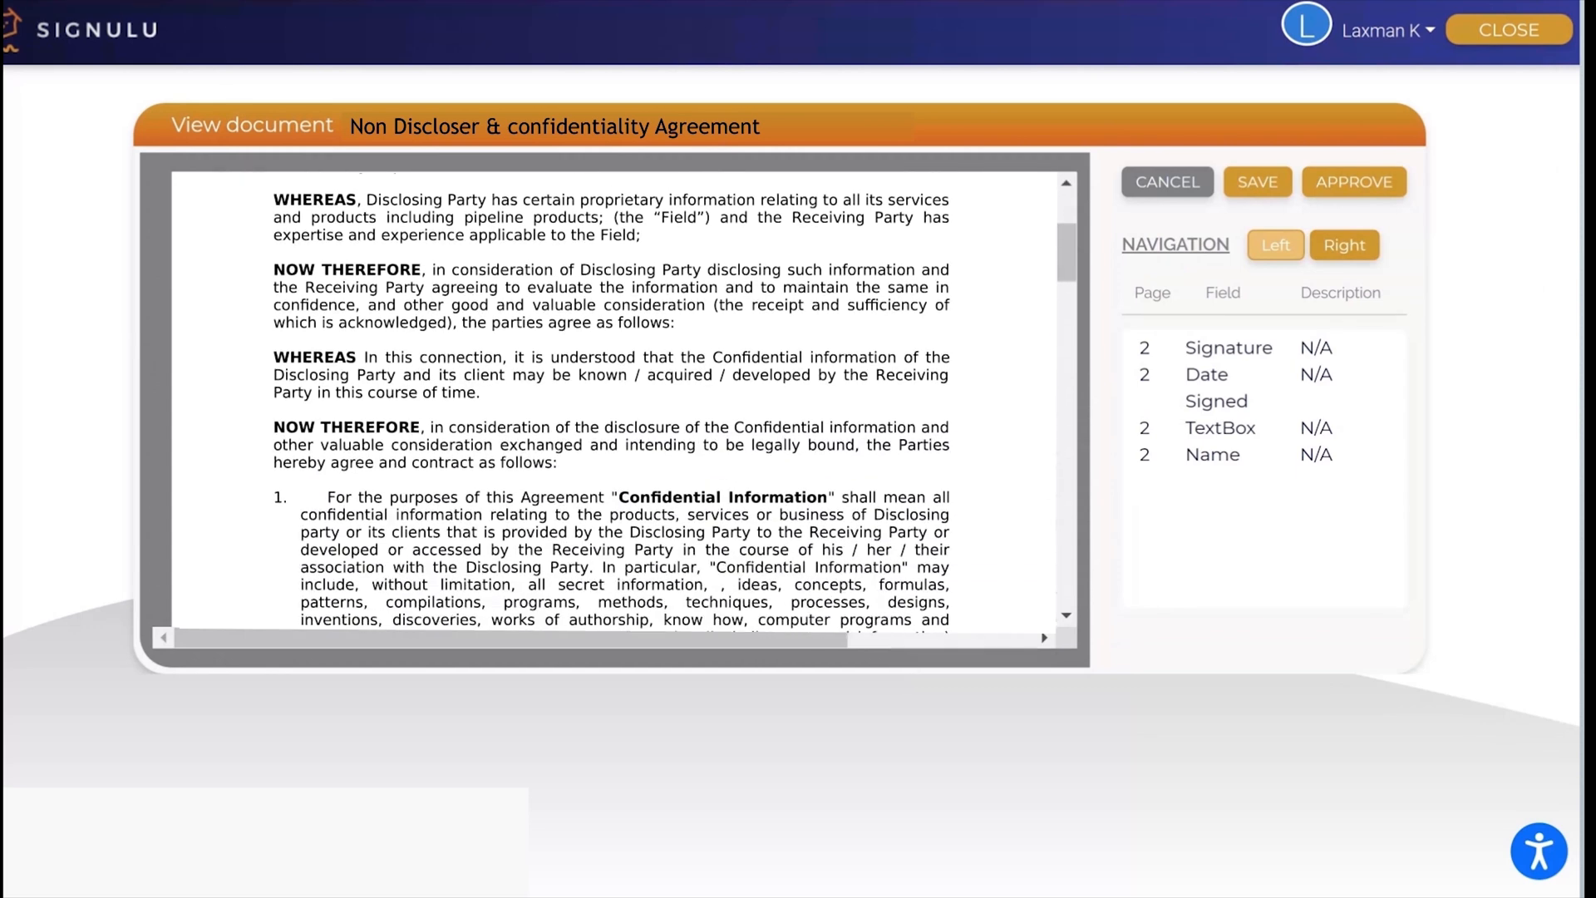
scroll(833, 409, down, 2)
scroll(833, 409, up, 2)
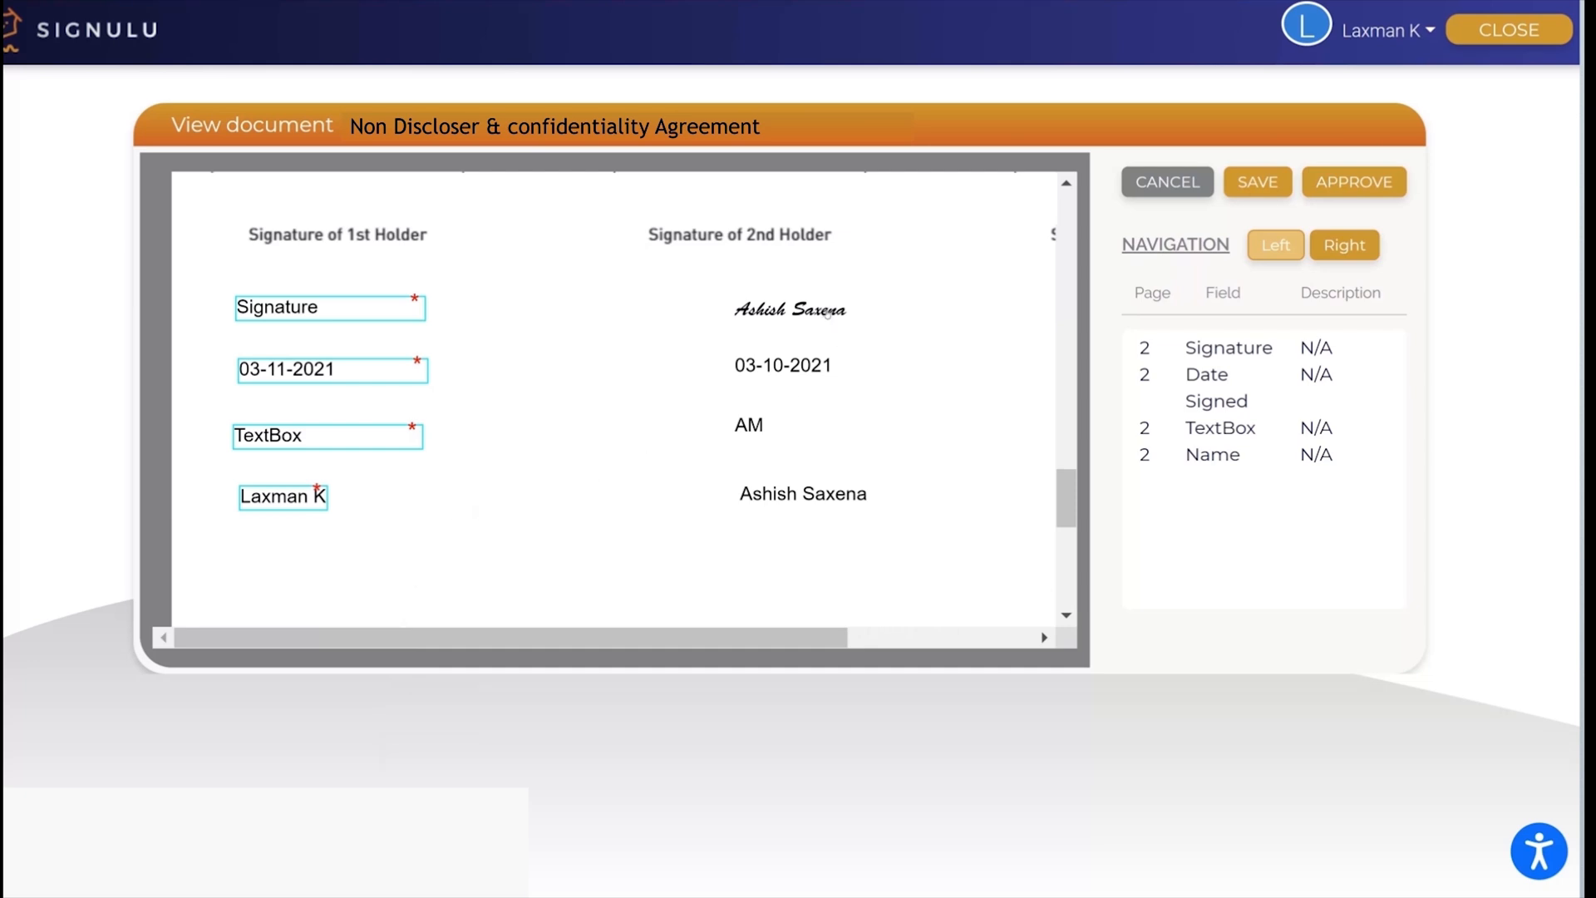
click(1229, 348)
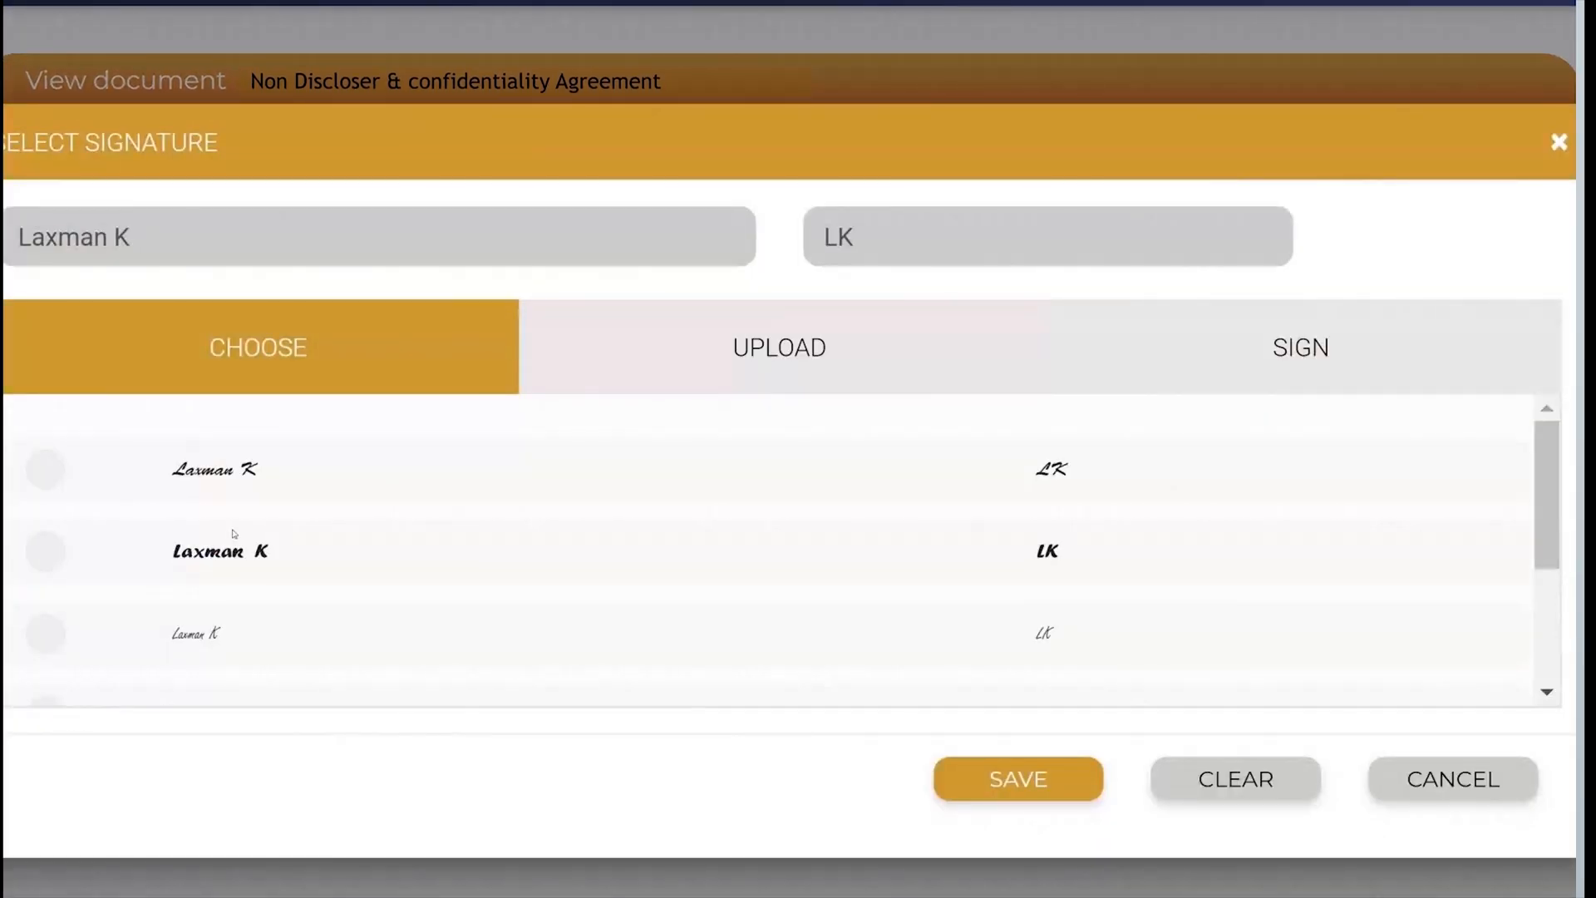
click(43, 552)
click(964, 782)
Step: Enter "President" in the account owner's text box field and approve the document
click(124, 474)
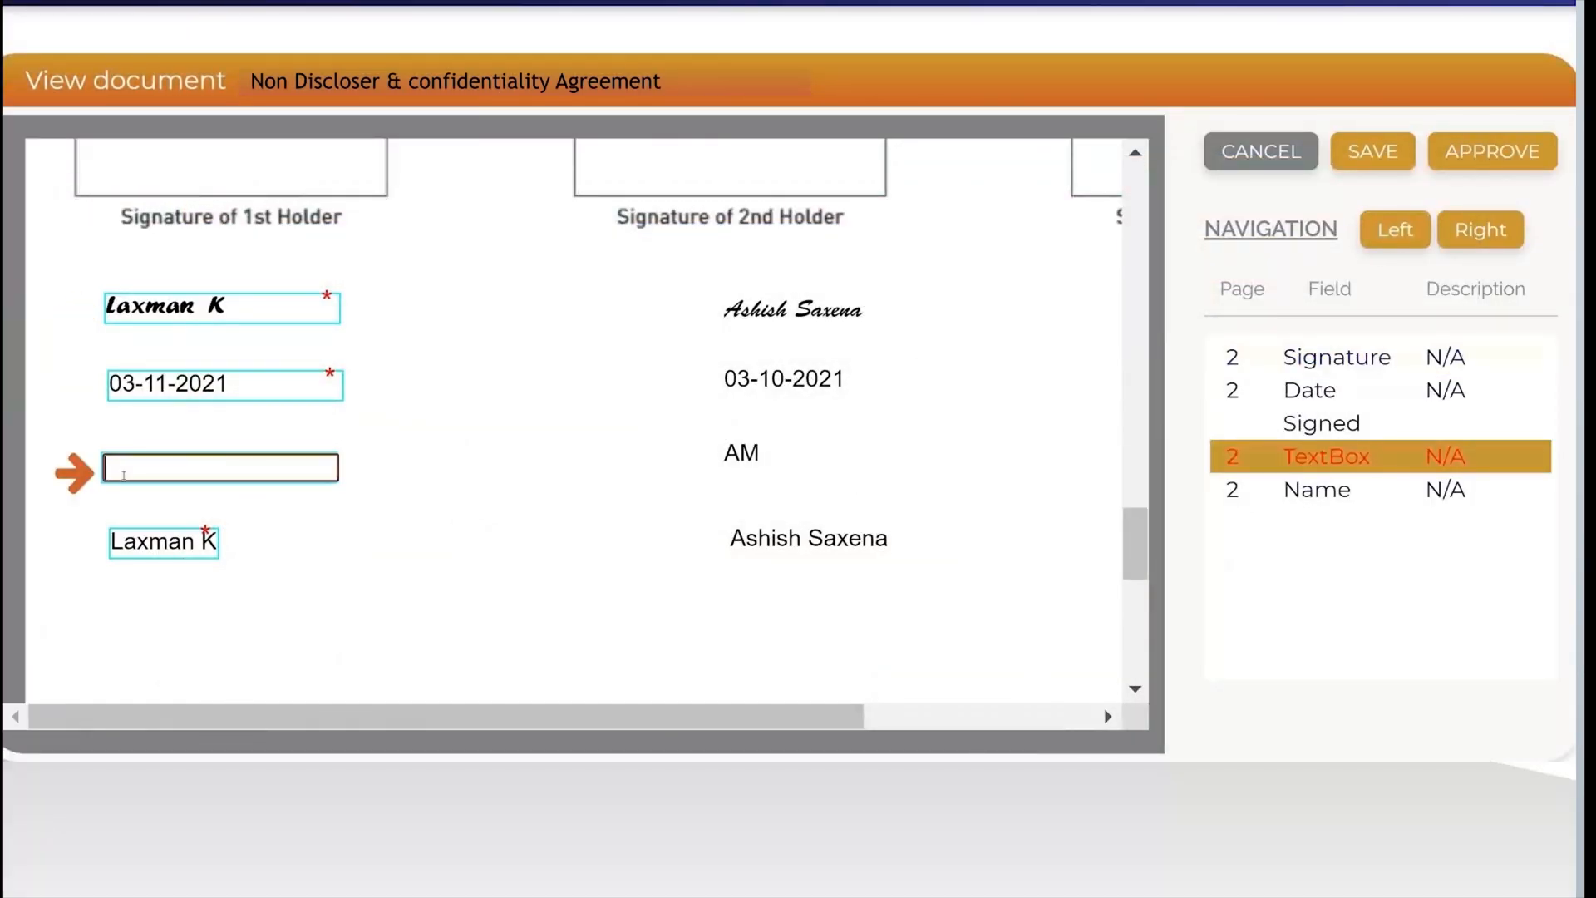
text(President)
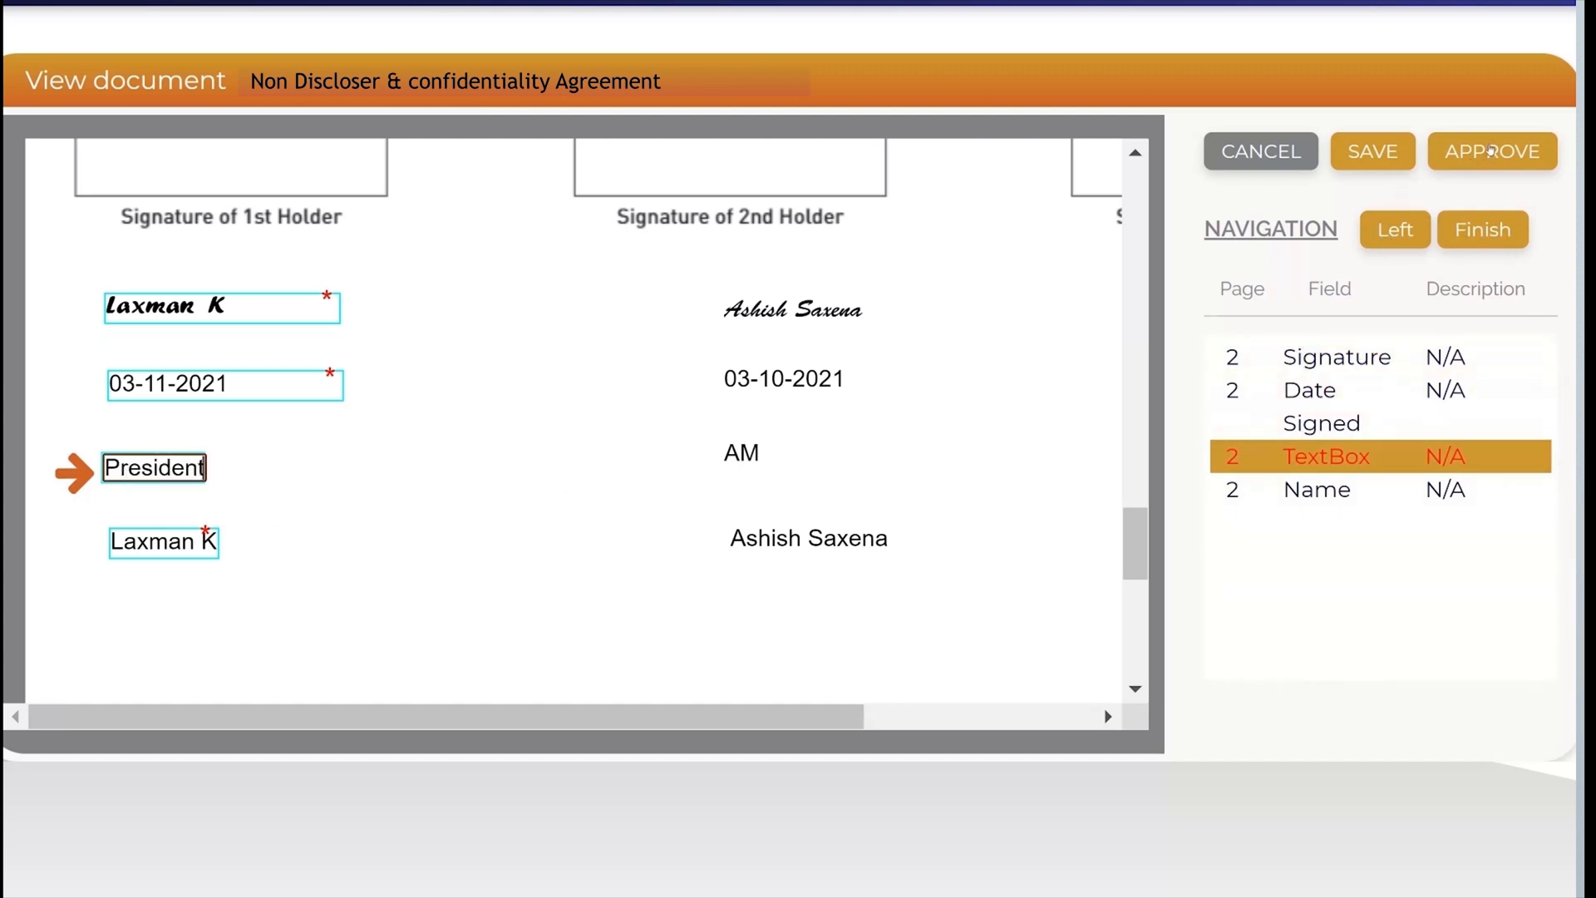
click(1490, 151)
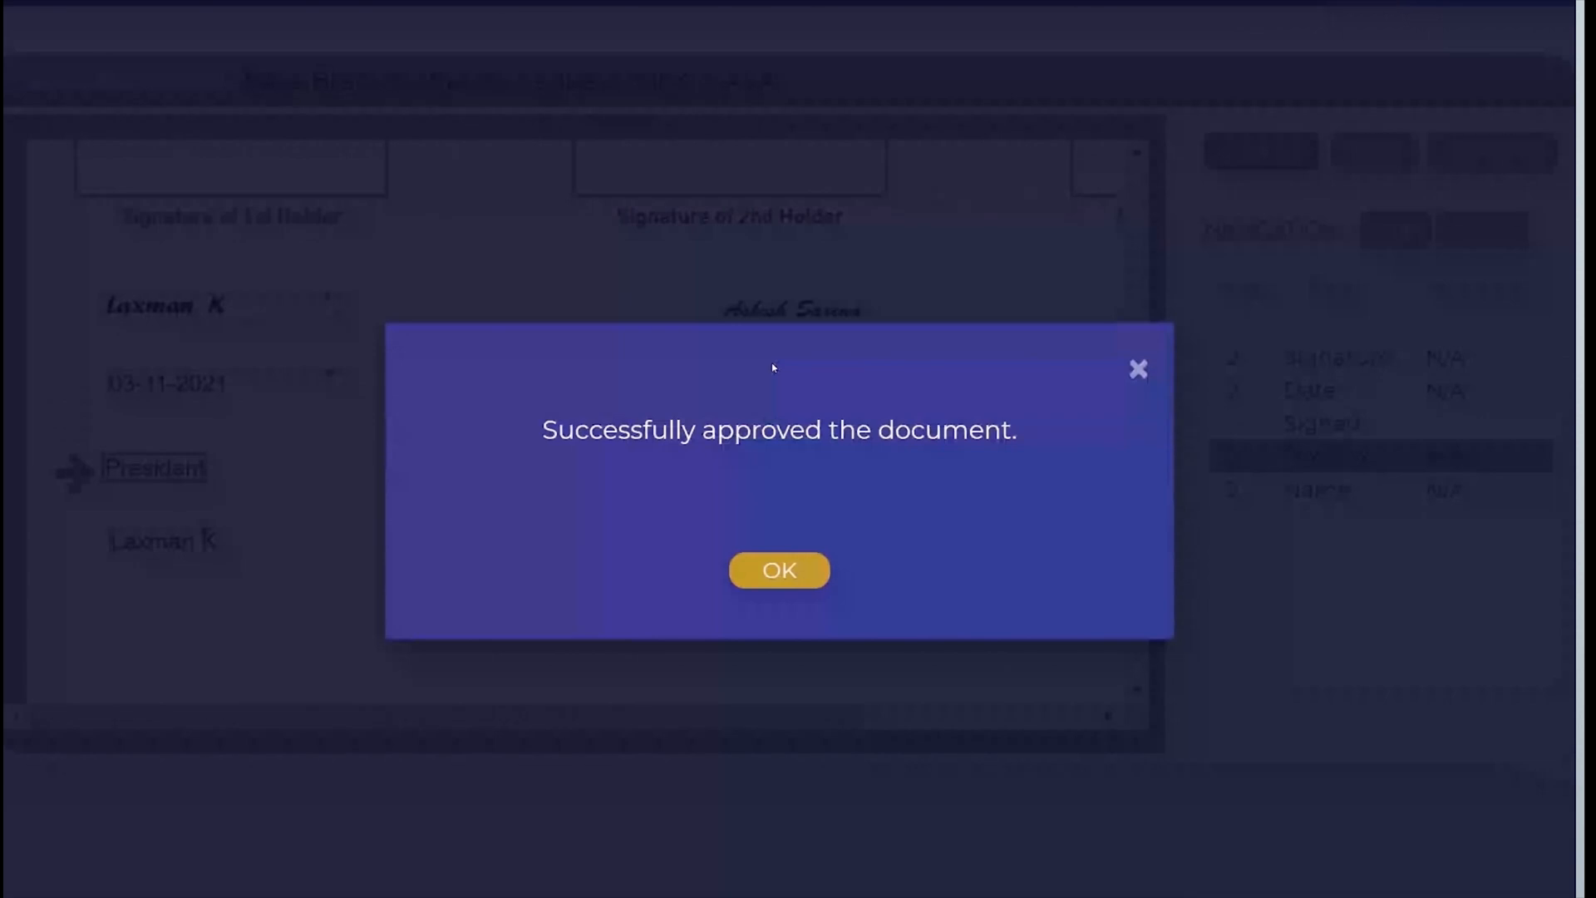
click(764, 572)
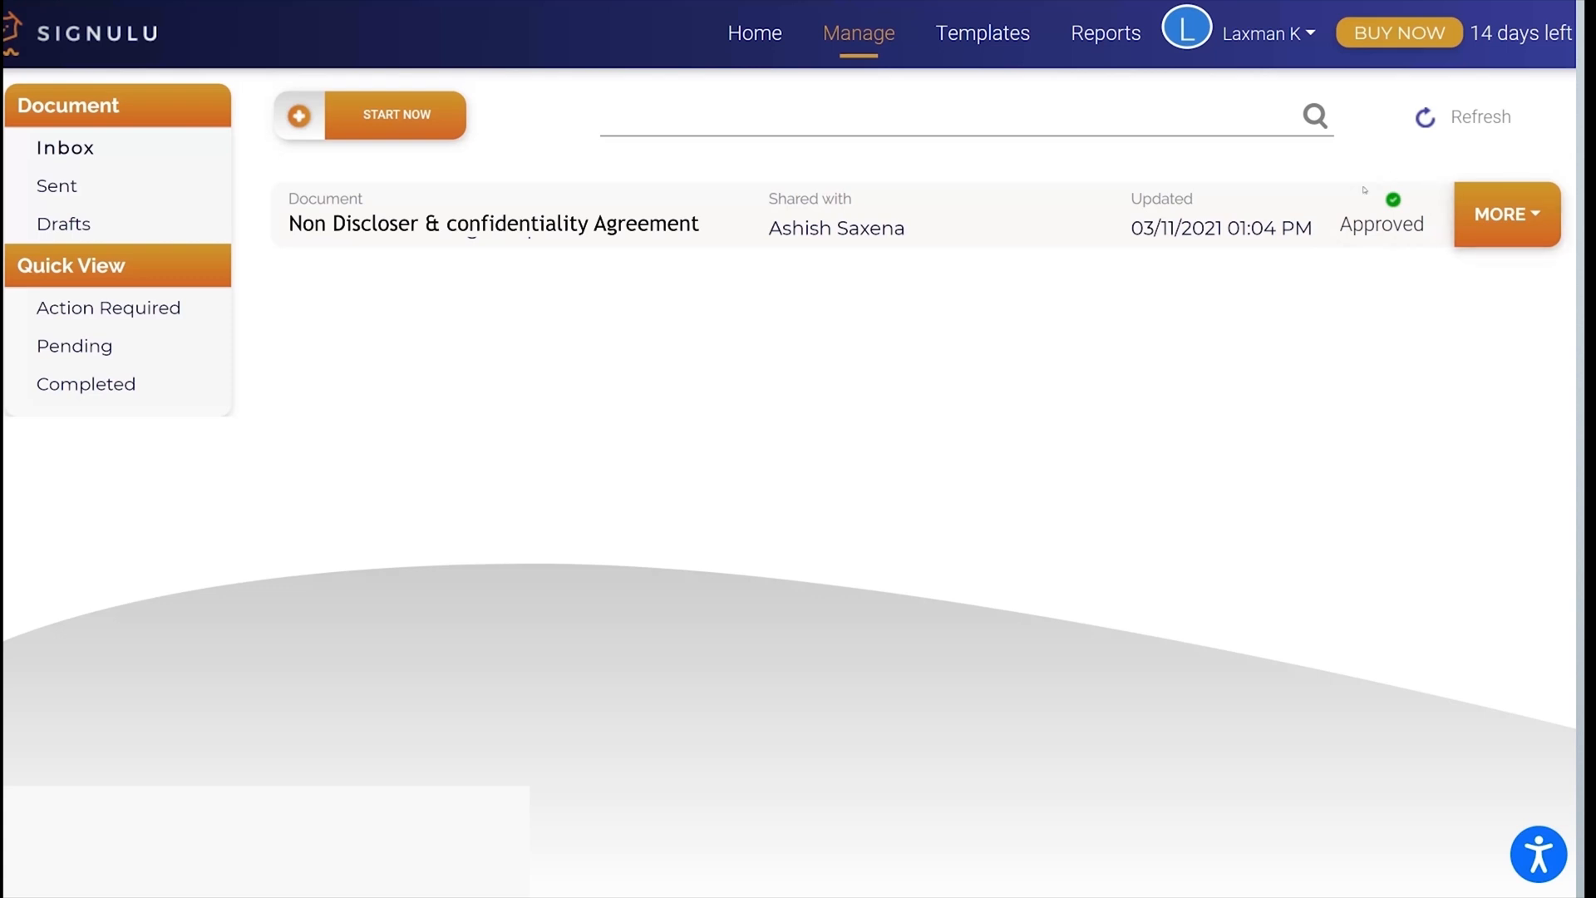
Step: Download the approved Non Discloser & confidentiality Agreement and check the completed signature fields on its second page
click(1537, 218)
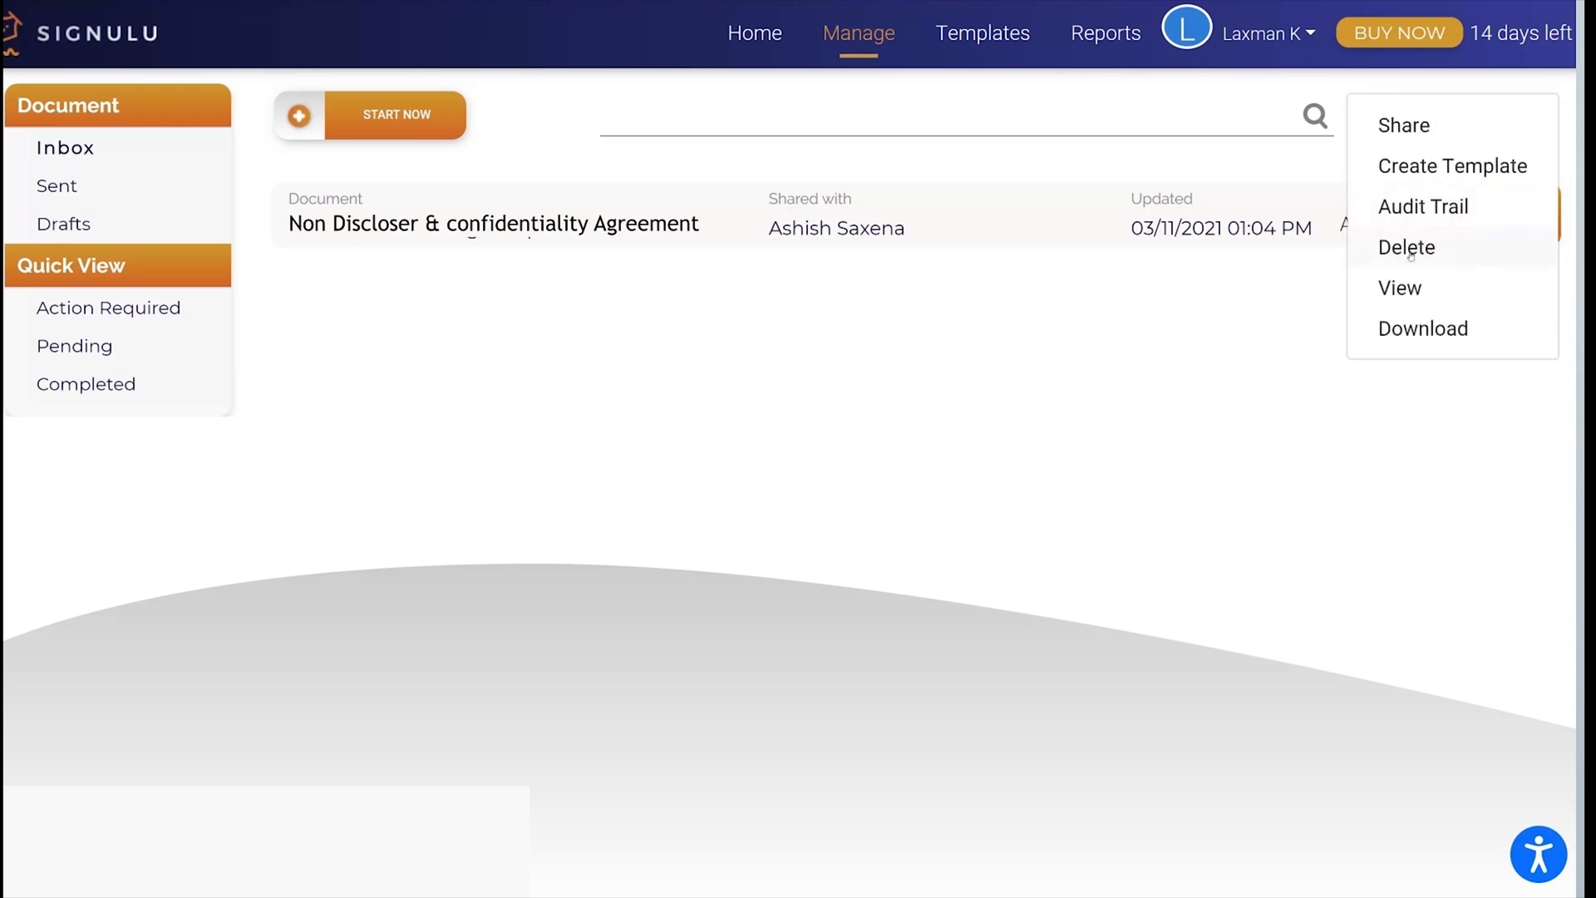
click(1404, 331)
scroll(955, 466, down, 10)
scroll(956, 466, down, 8)
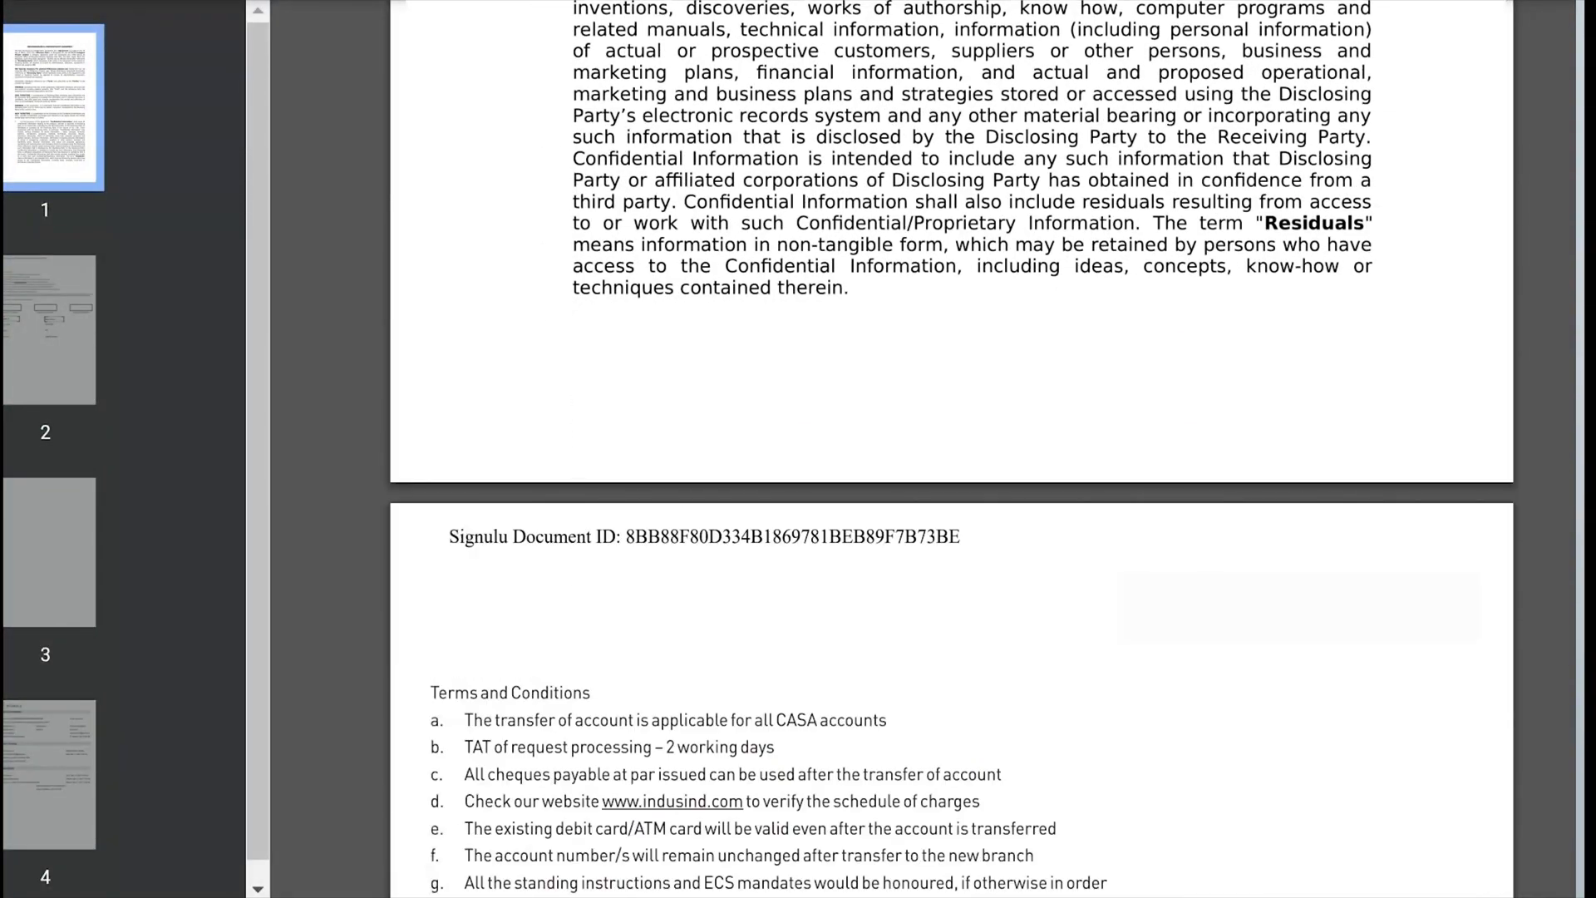
scroll(548, 422, down, 8)
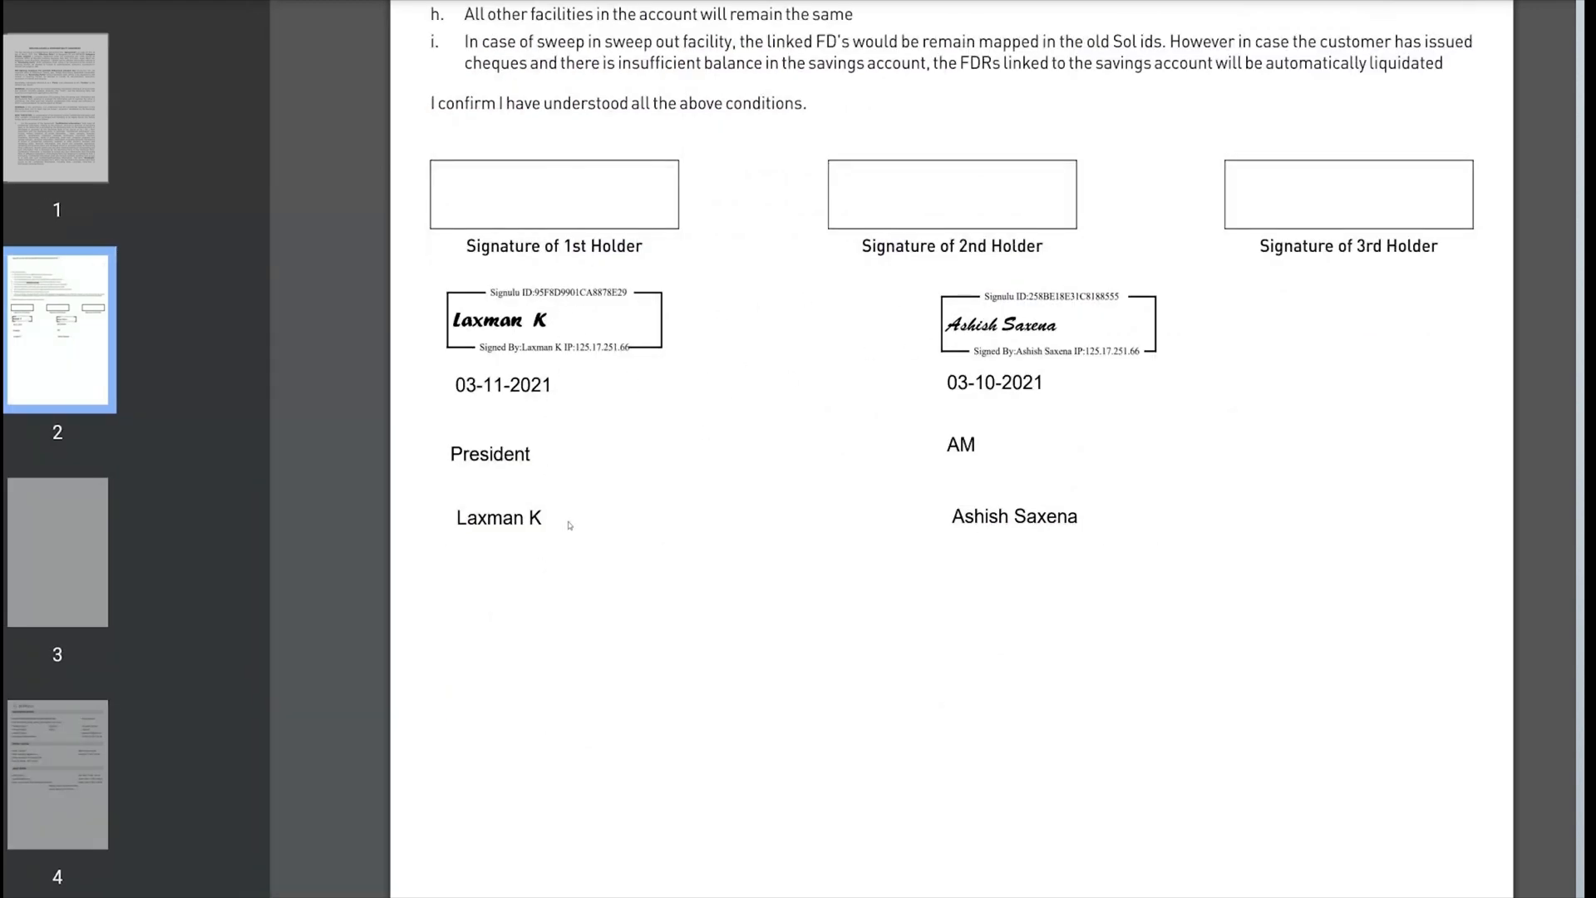
Step: Examine the Signature Completion, Sender Tracking and Signer Events sections on the certificate page of the downloaded agreement
scroll(577, 527, down, 15)
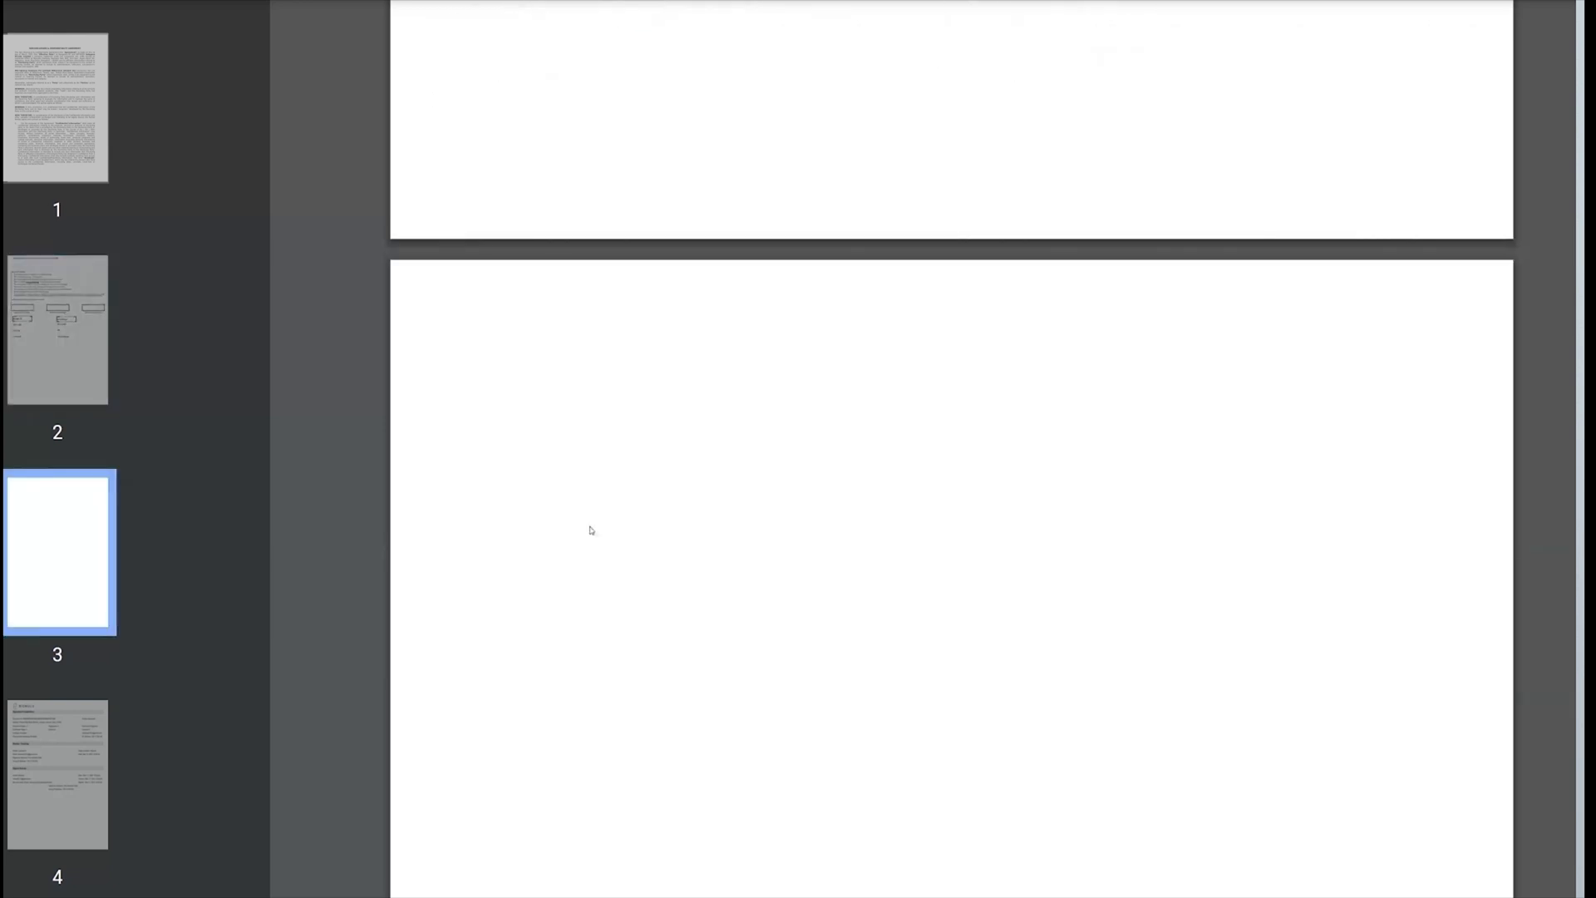
scroll(595, 529, down, 15)
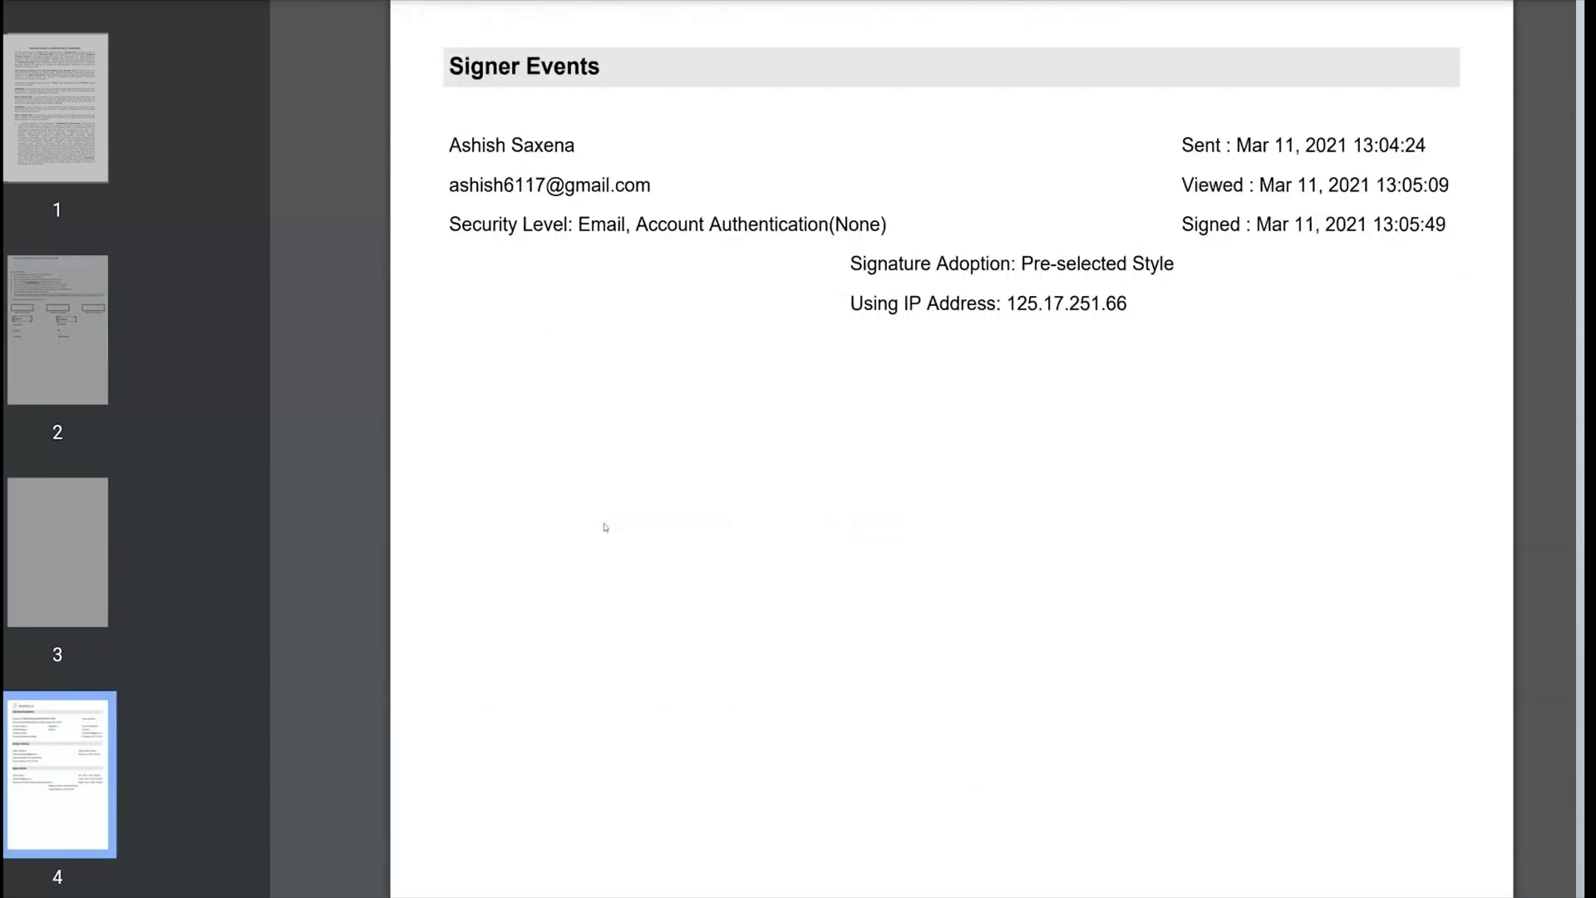
scroll(606, 523, up, 5)
scroll(606, 522, up, 5)
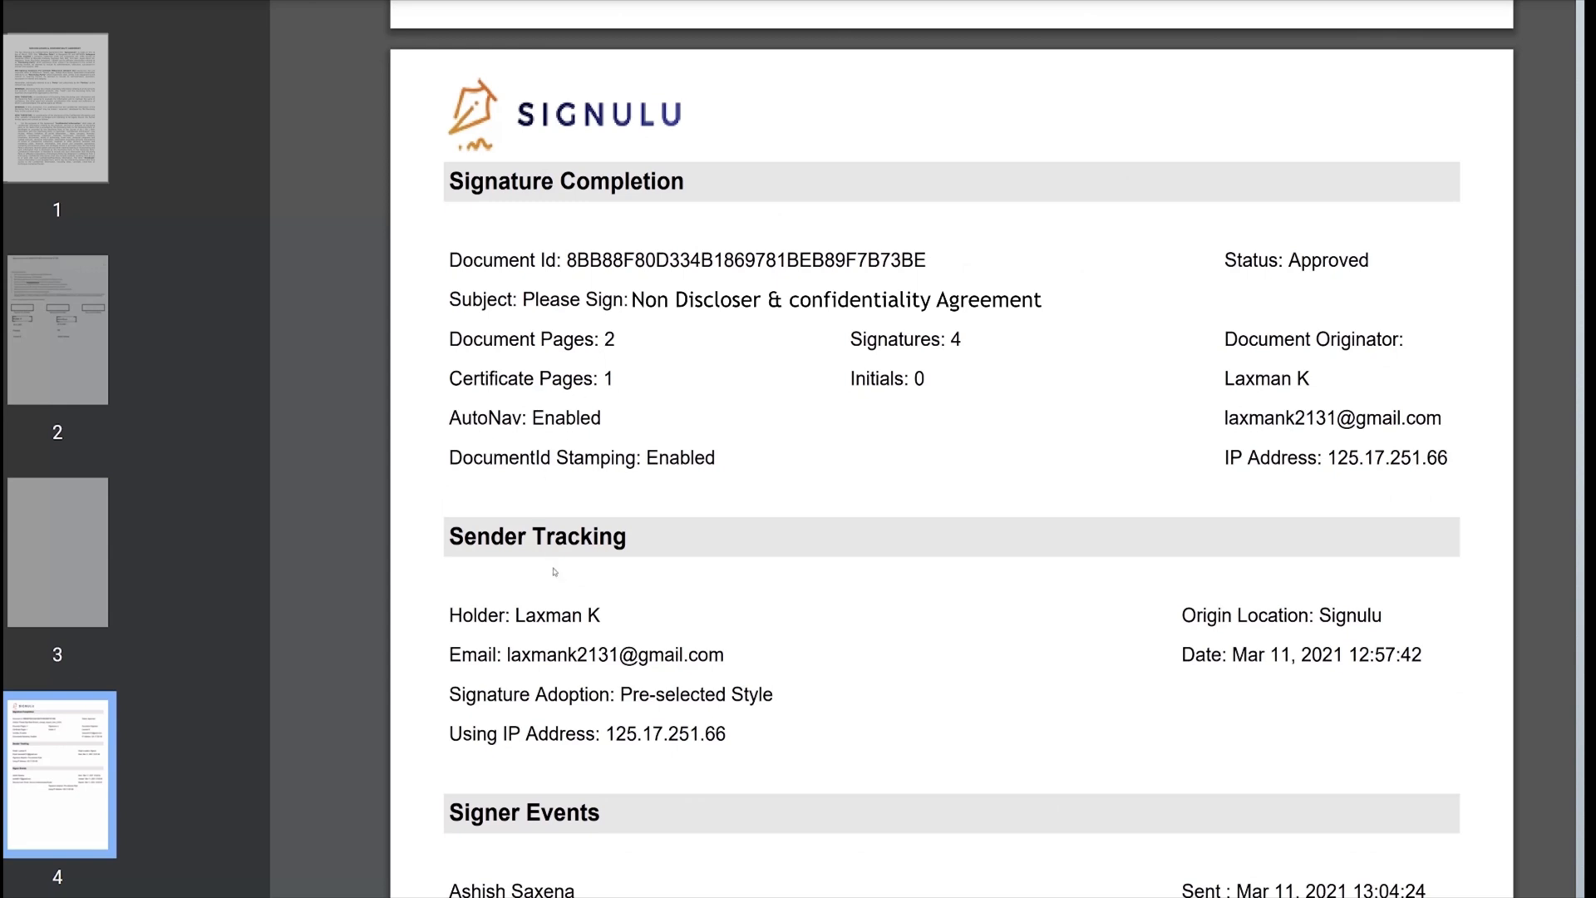
scroll(552, 564, down, 3)
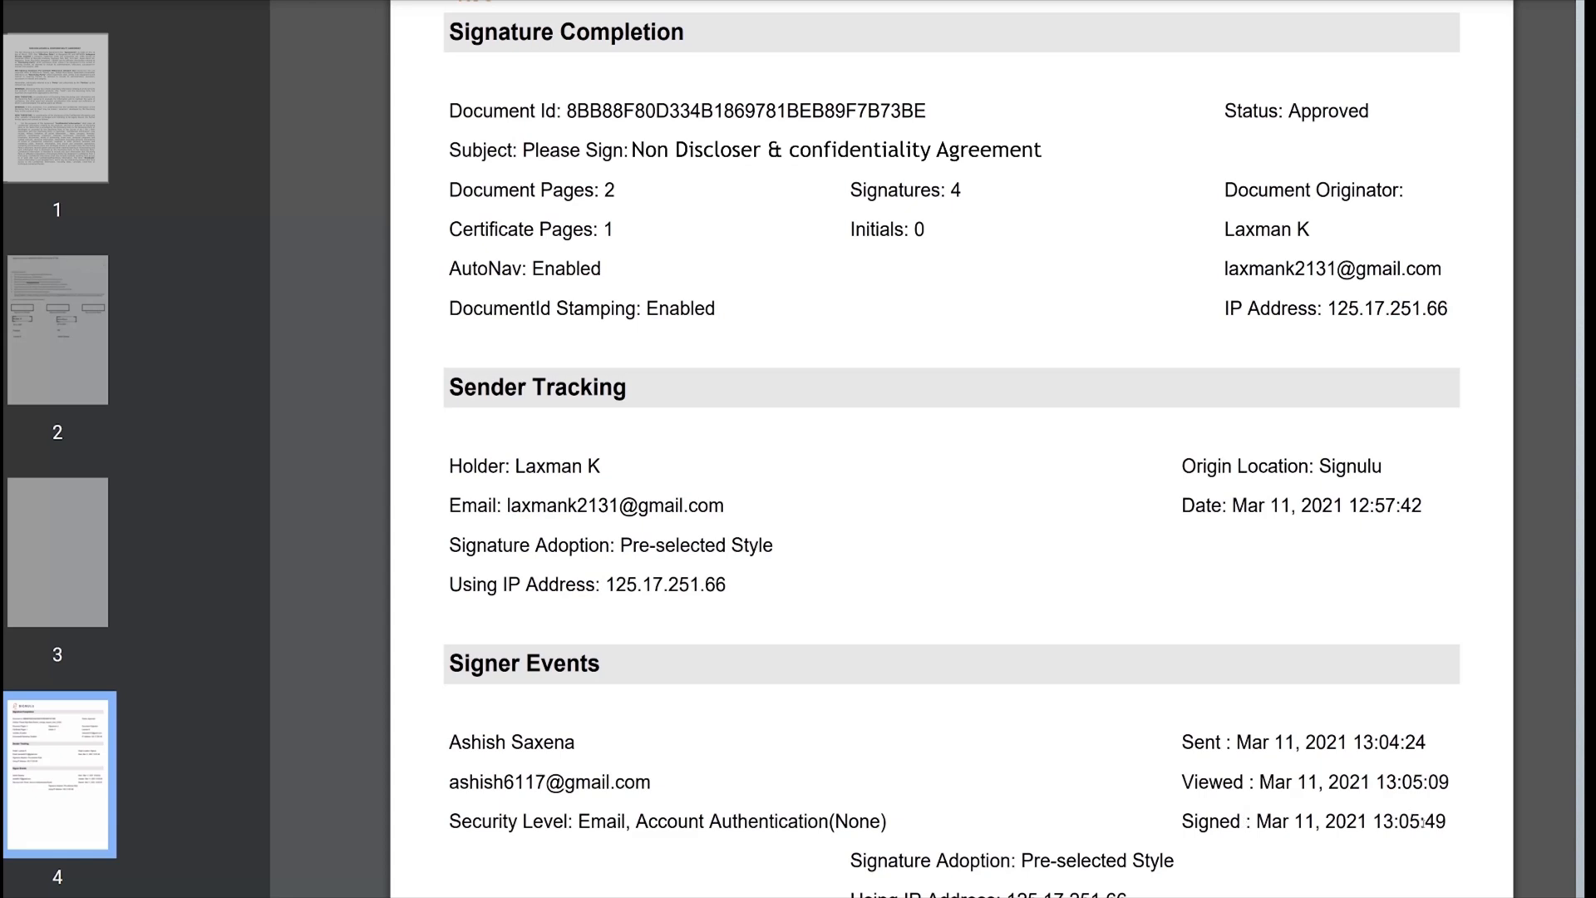
scroll(1017, 812, down, 5)
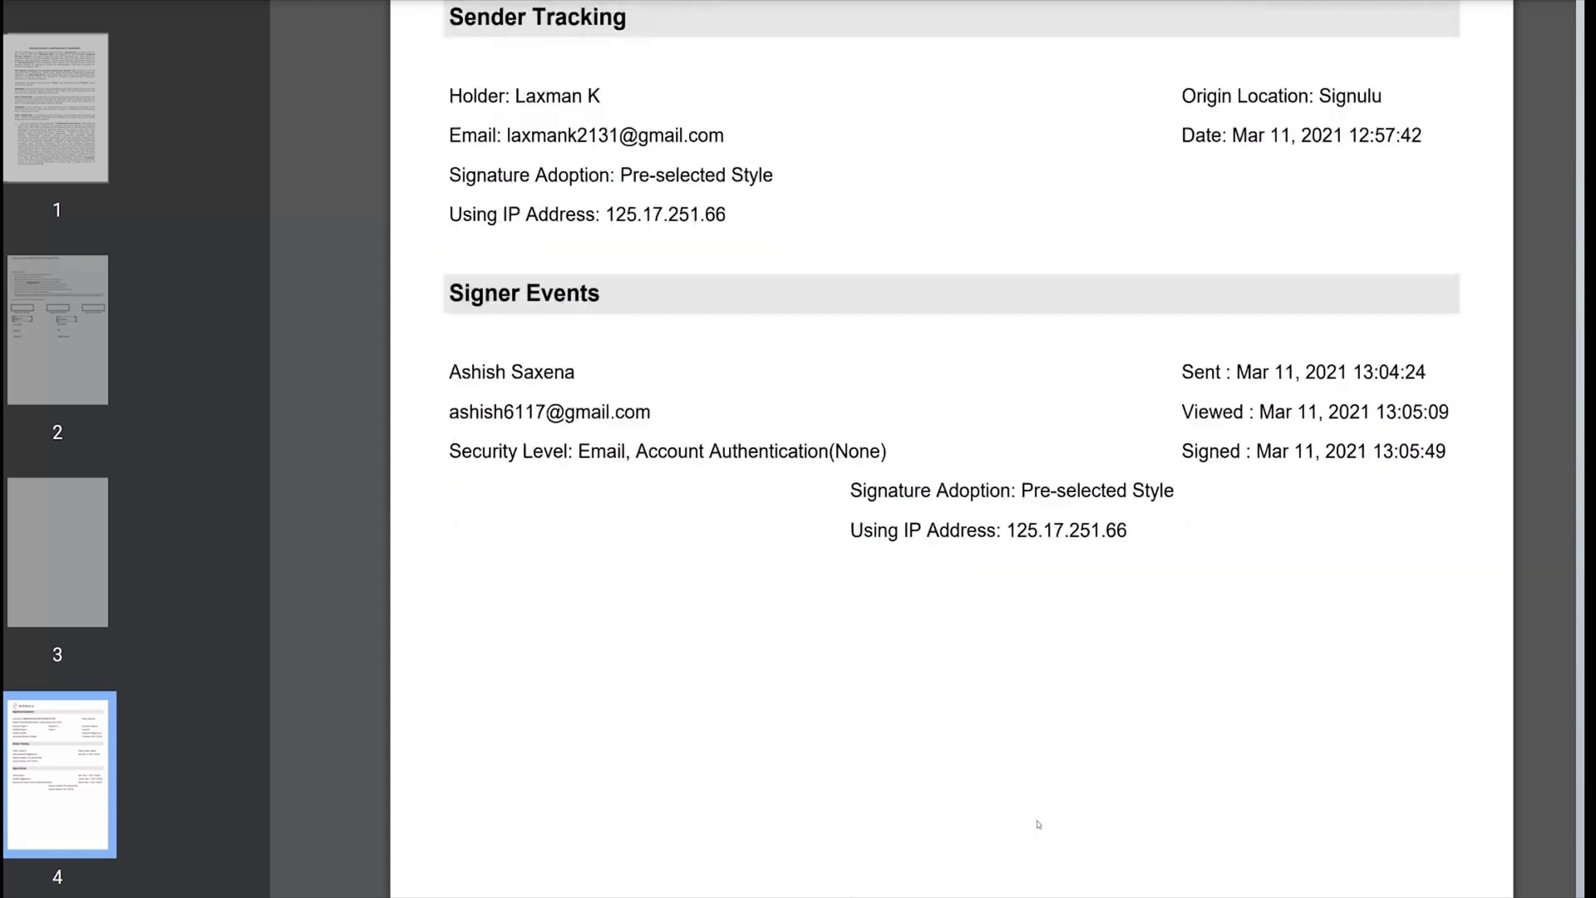
scroll(1029, 719, up, 5)
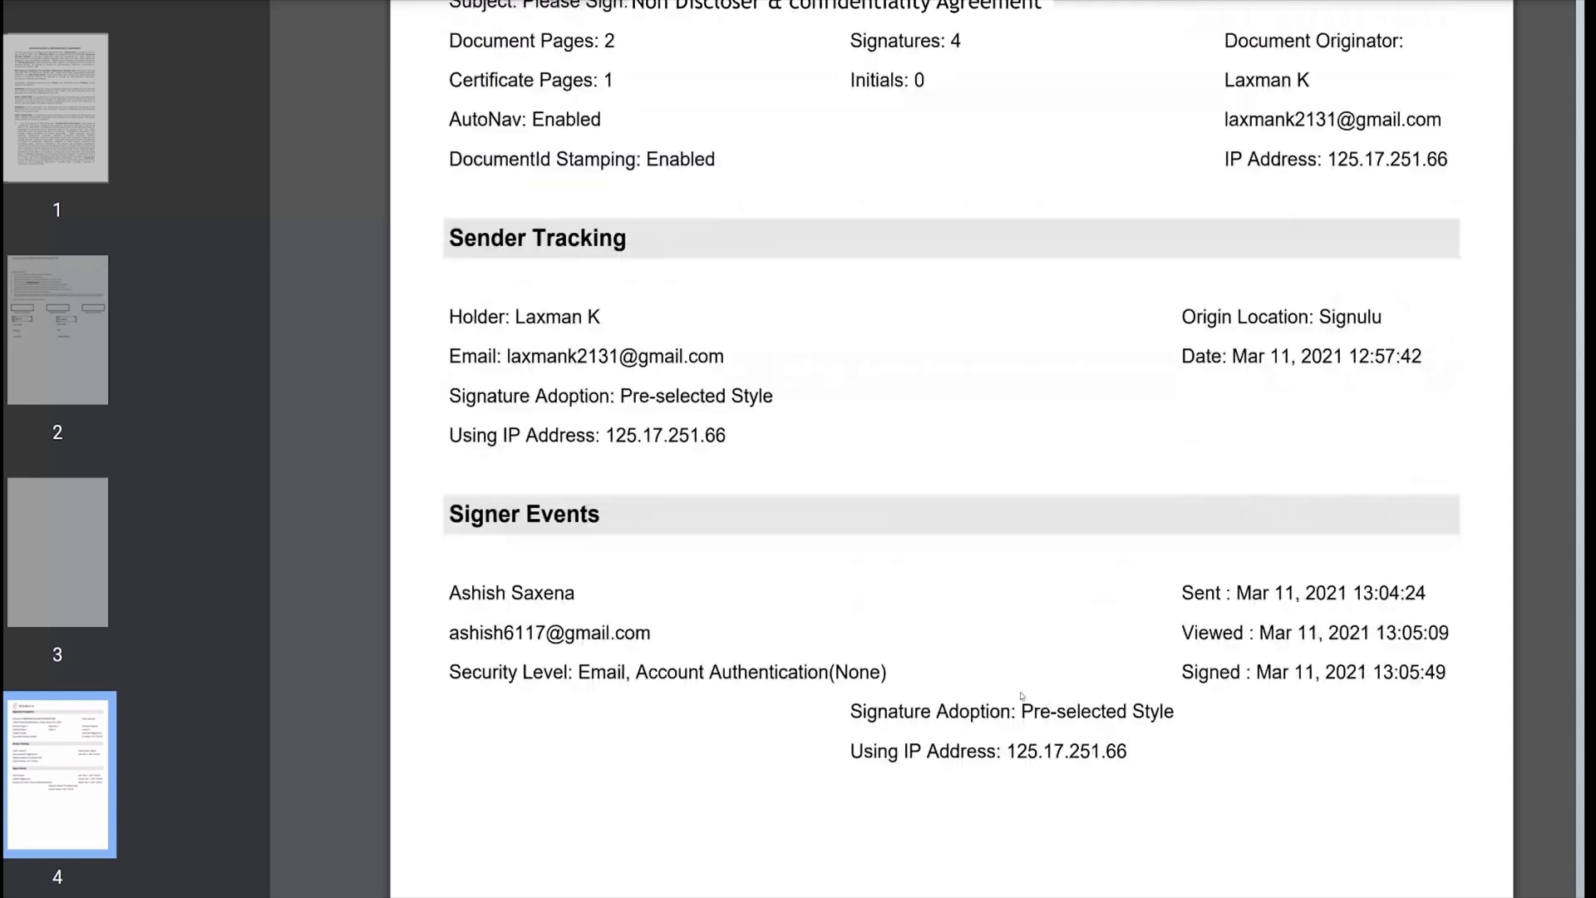
scroll(948, 525, up, 3)
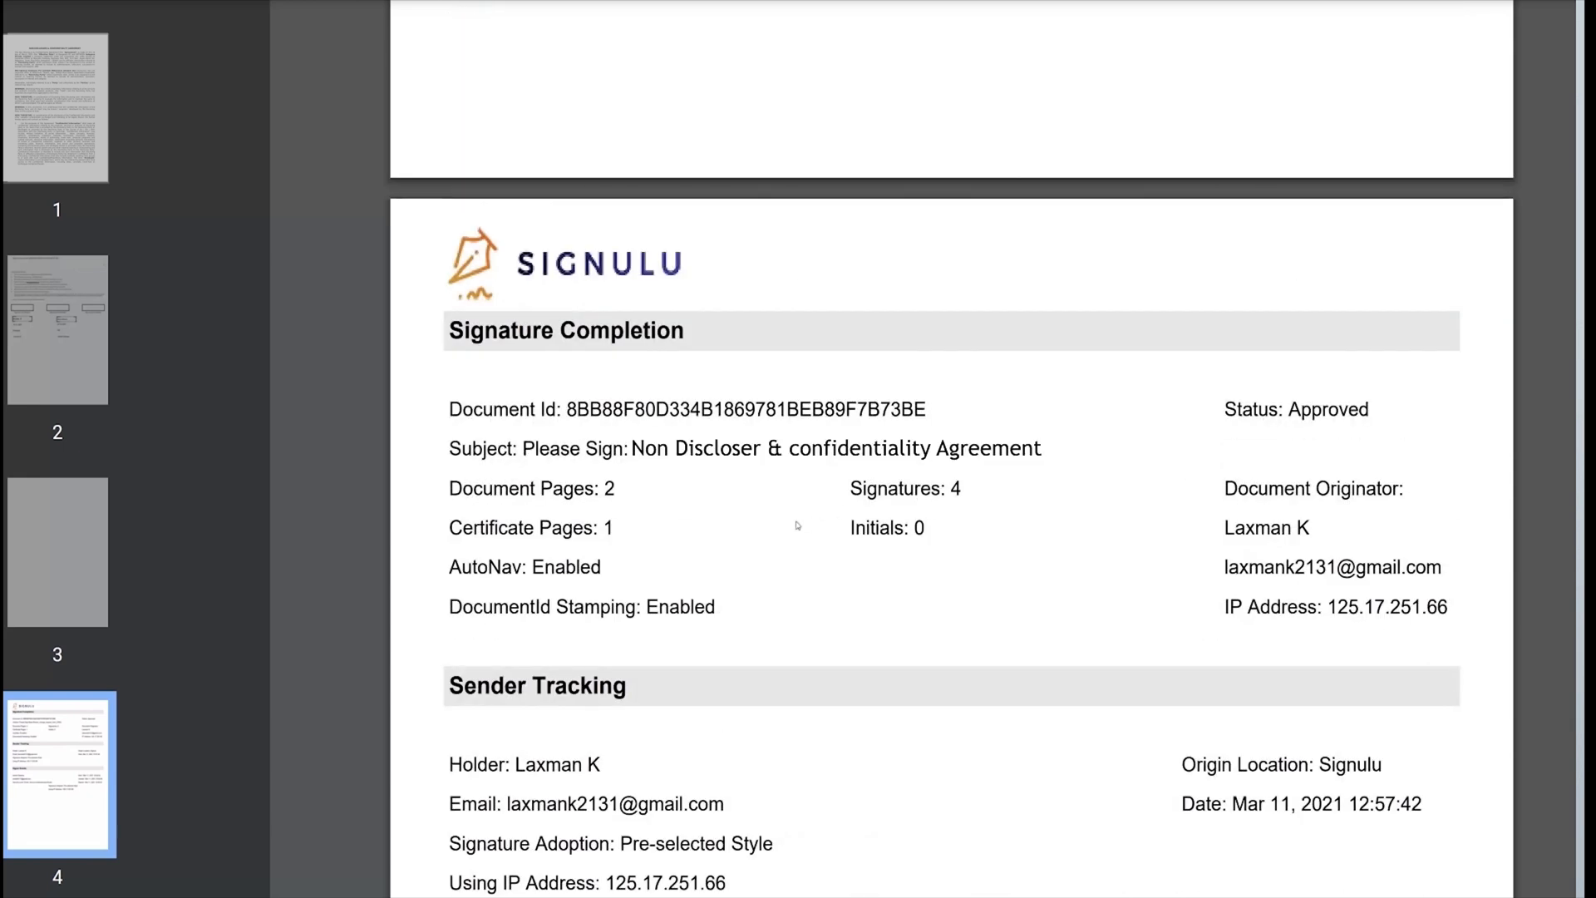